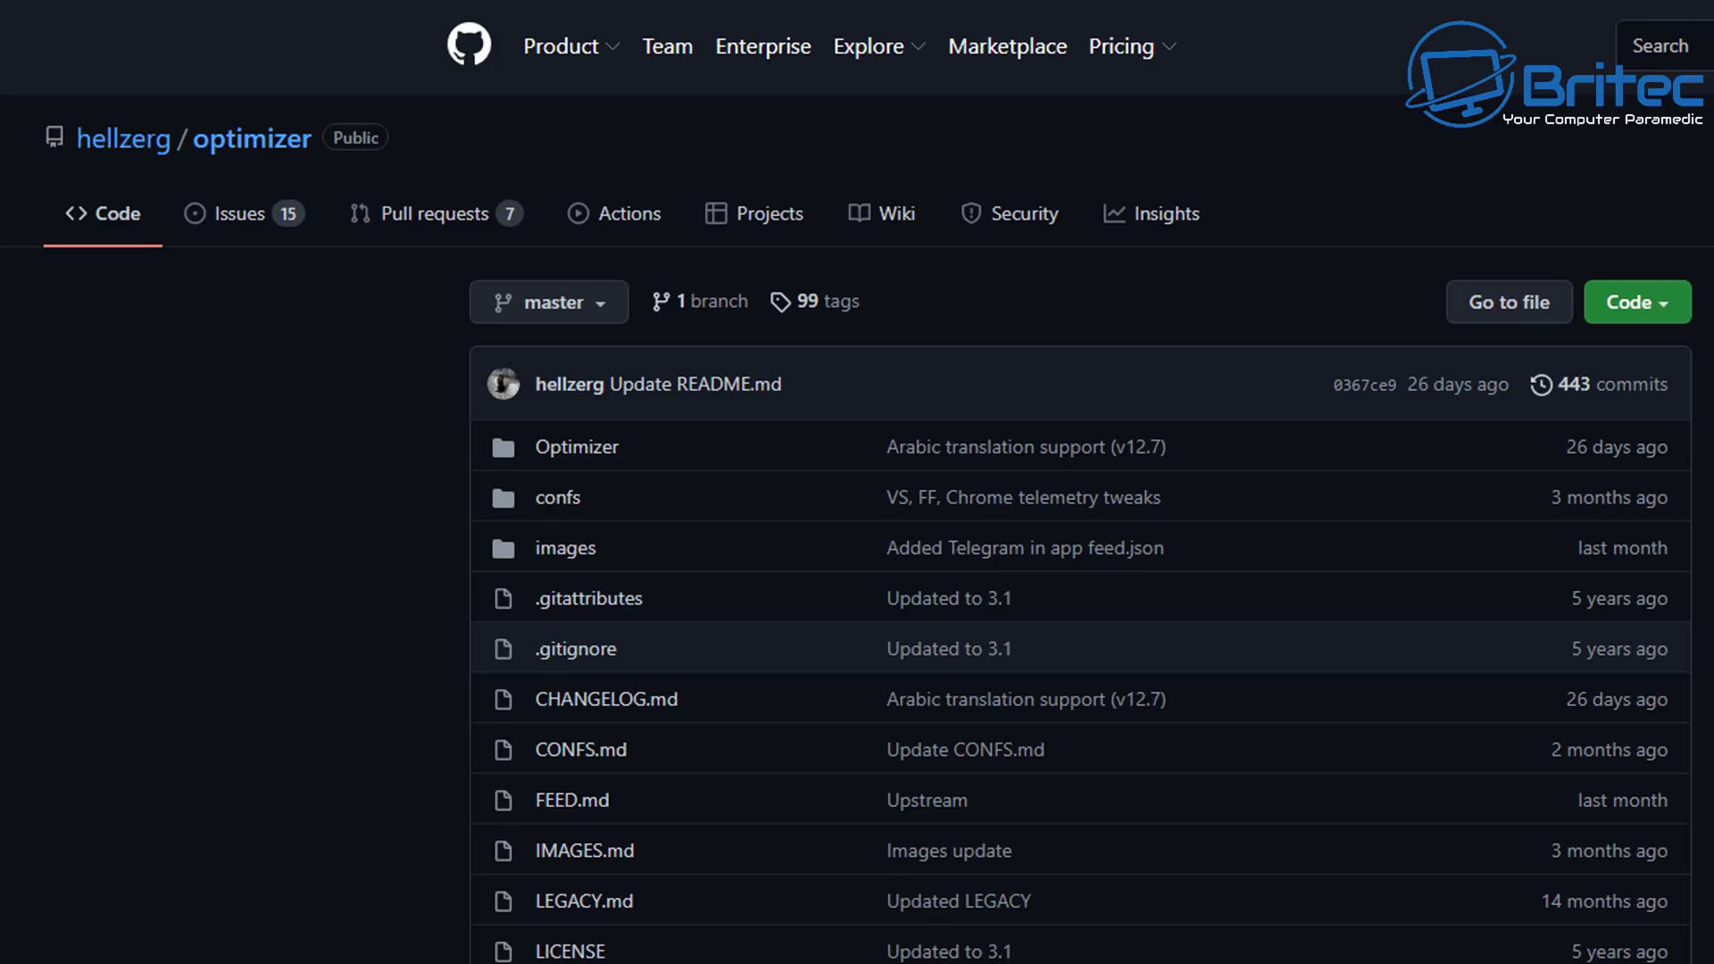
Scroll through the Optimizer README feature list and back up to the DOWNLOAD section.
{"action": "scroll", "coordinate": [612, 750], "scroll_direction": "down", "scroll_amount": 5}
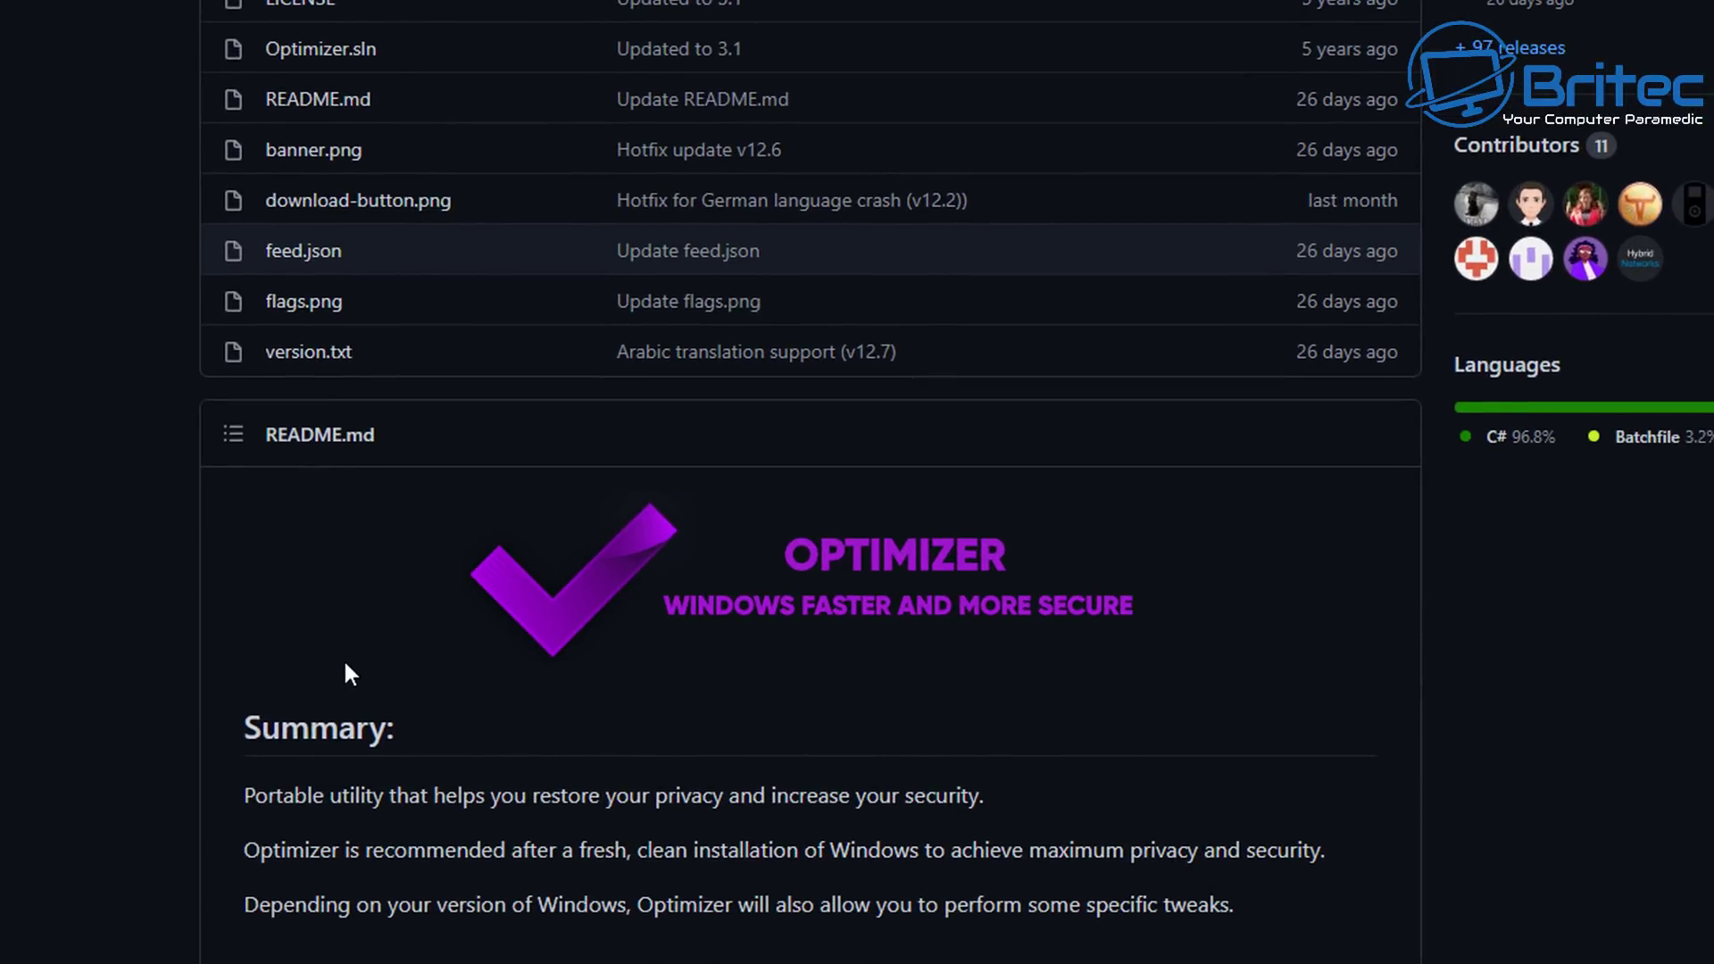
{"action": "scroll", "coordinate": [346, 664], "scroll_direction": "down", "scroll_amount": 4}
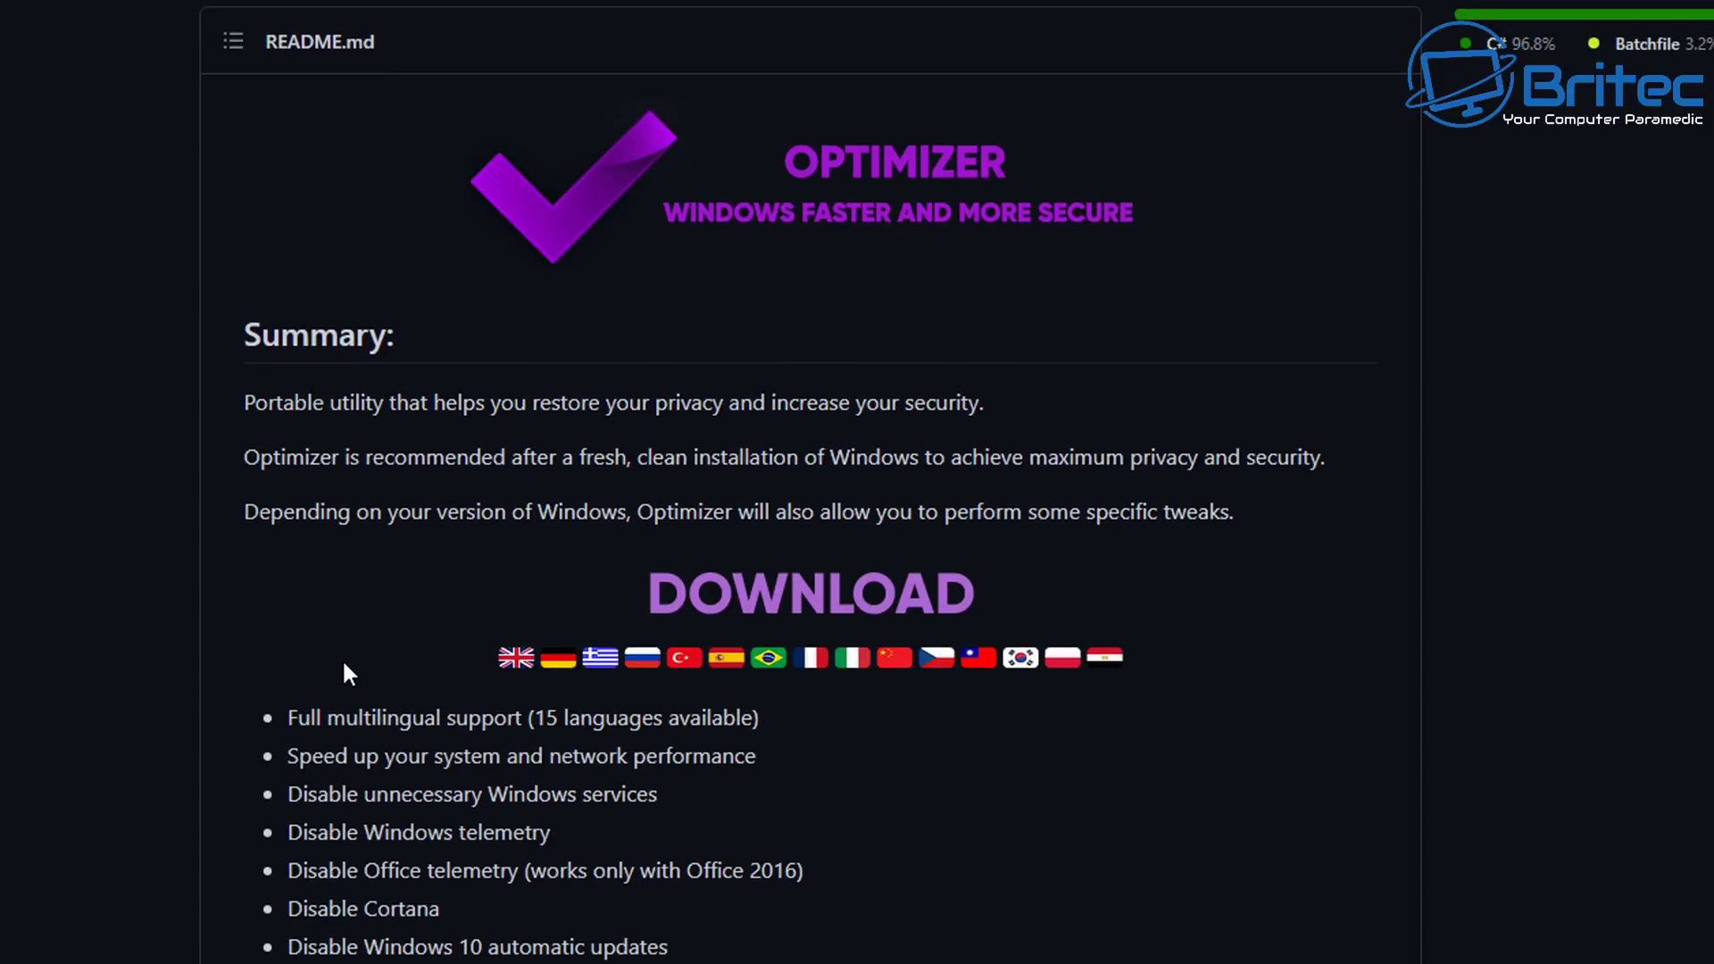
{"action": "scroll", "coordinate": [345, 663], "scroll_direction": "down", "scroll_amount": 2}
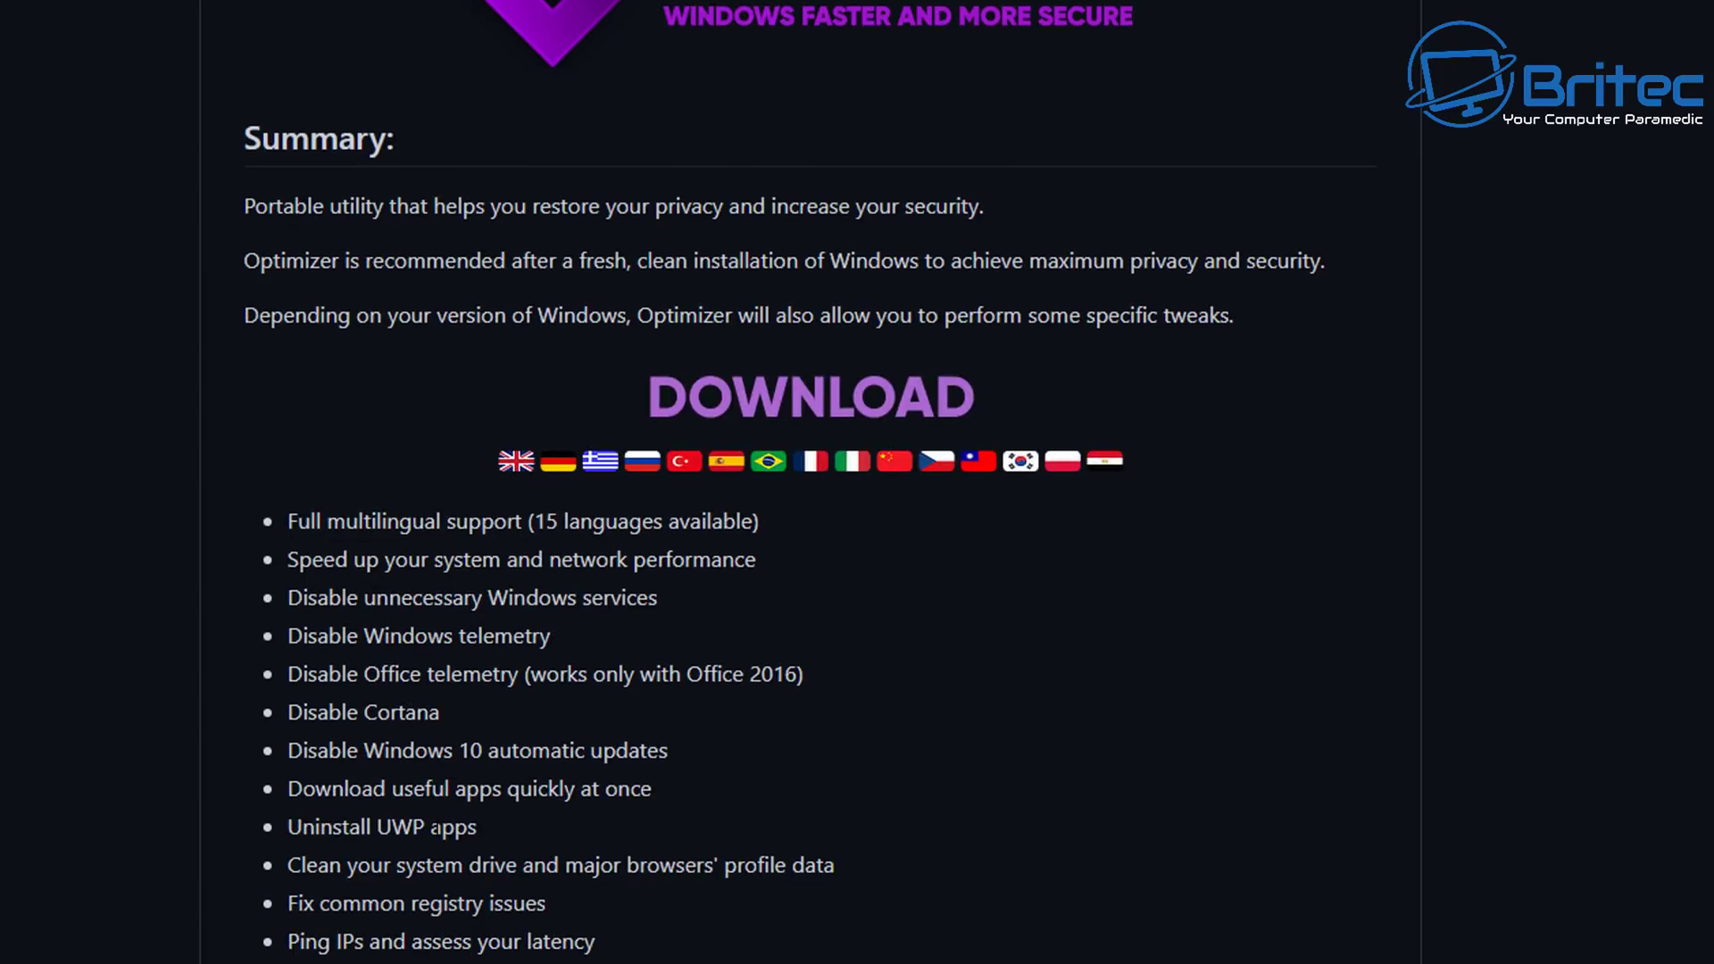
{"action": "scroll", "coordinate": [437, 933], "scroll_direction": "down", "scroll_amount": 6}
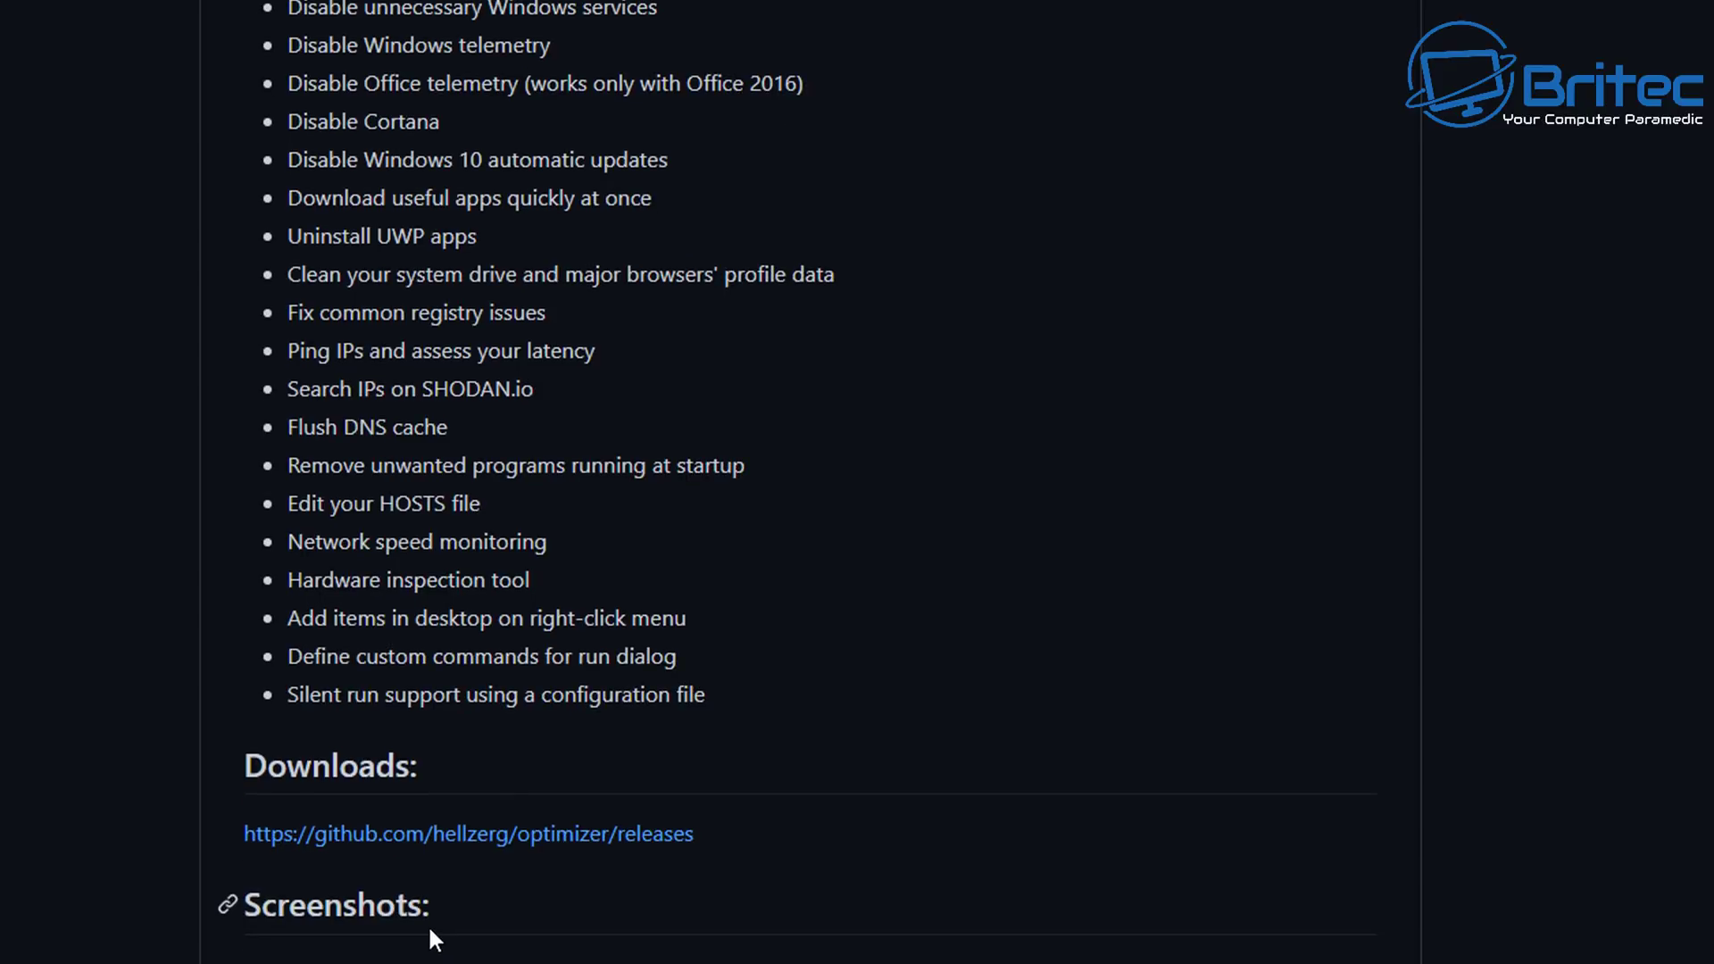
{"action": "scroll", "coordinate": [427, 920], "scroll_direction": "up", "scroll_amount": 8}
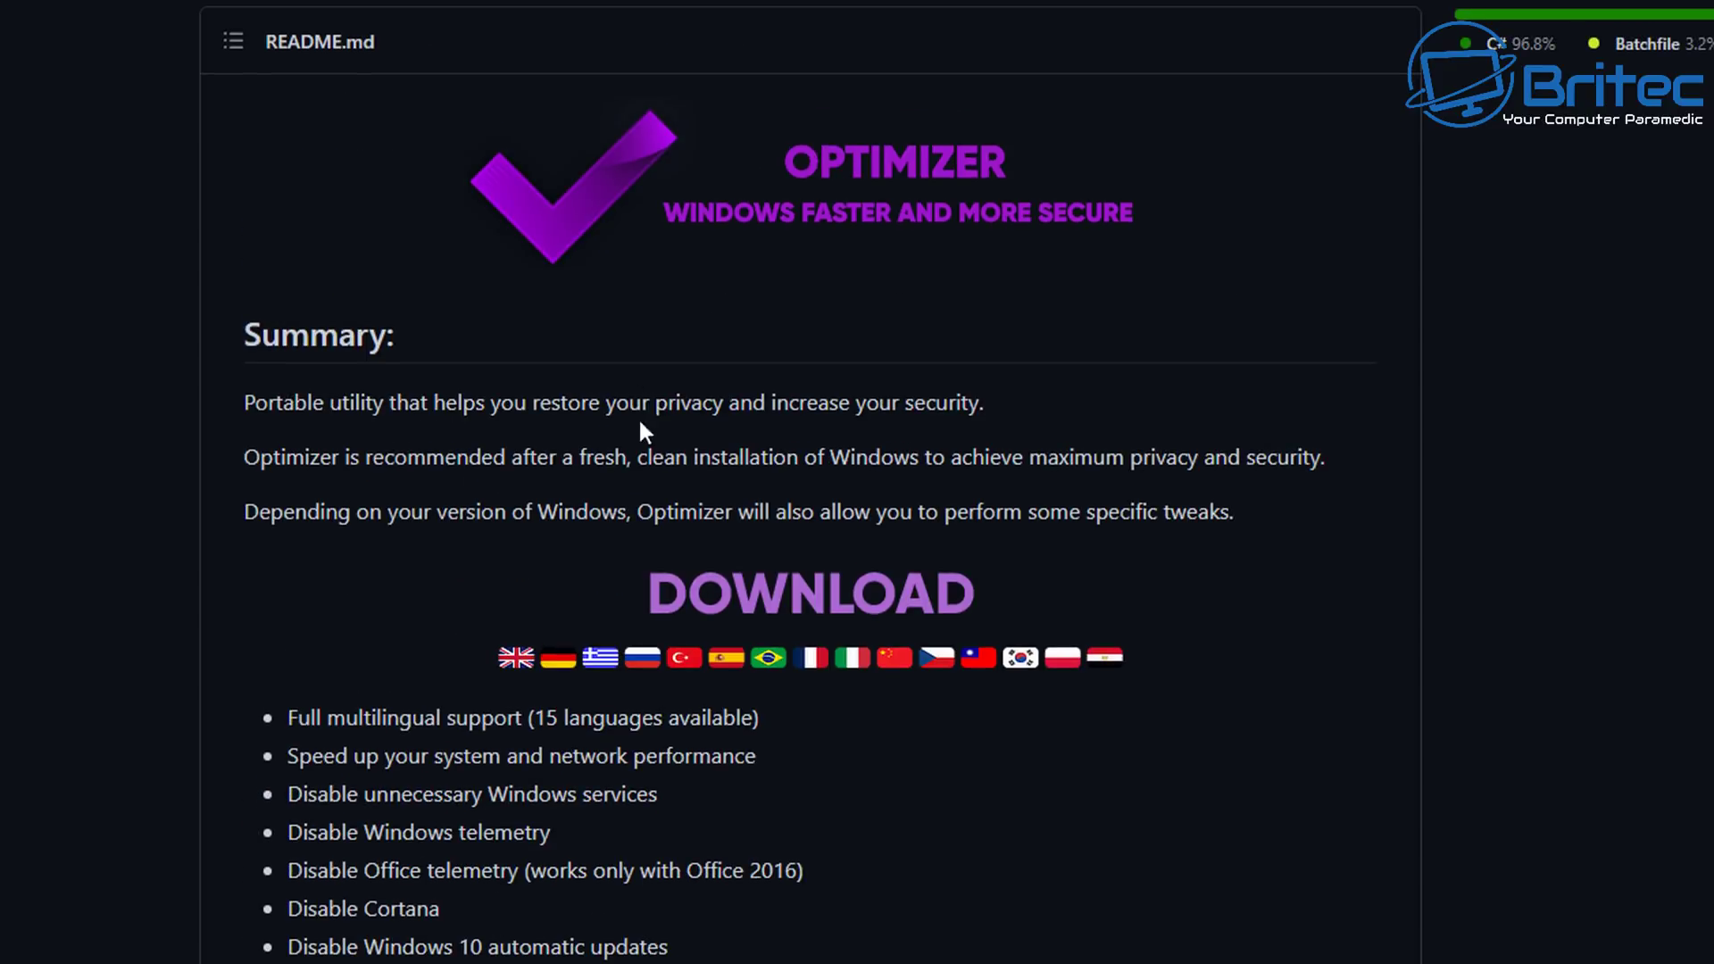
Download English Optimizer, then buy the Windows 10 Pro OEM key with promo code BR09.
{"action": "left_click", "coordinate": [516, 660]}
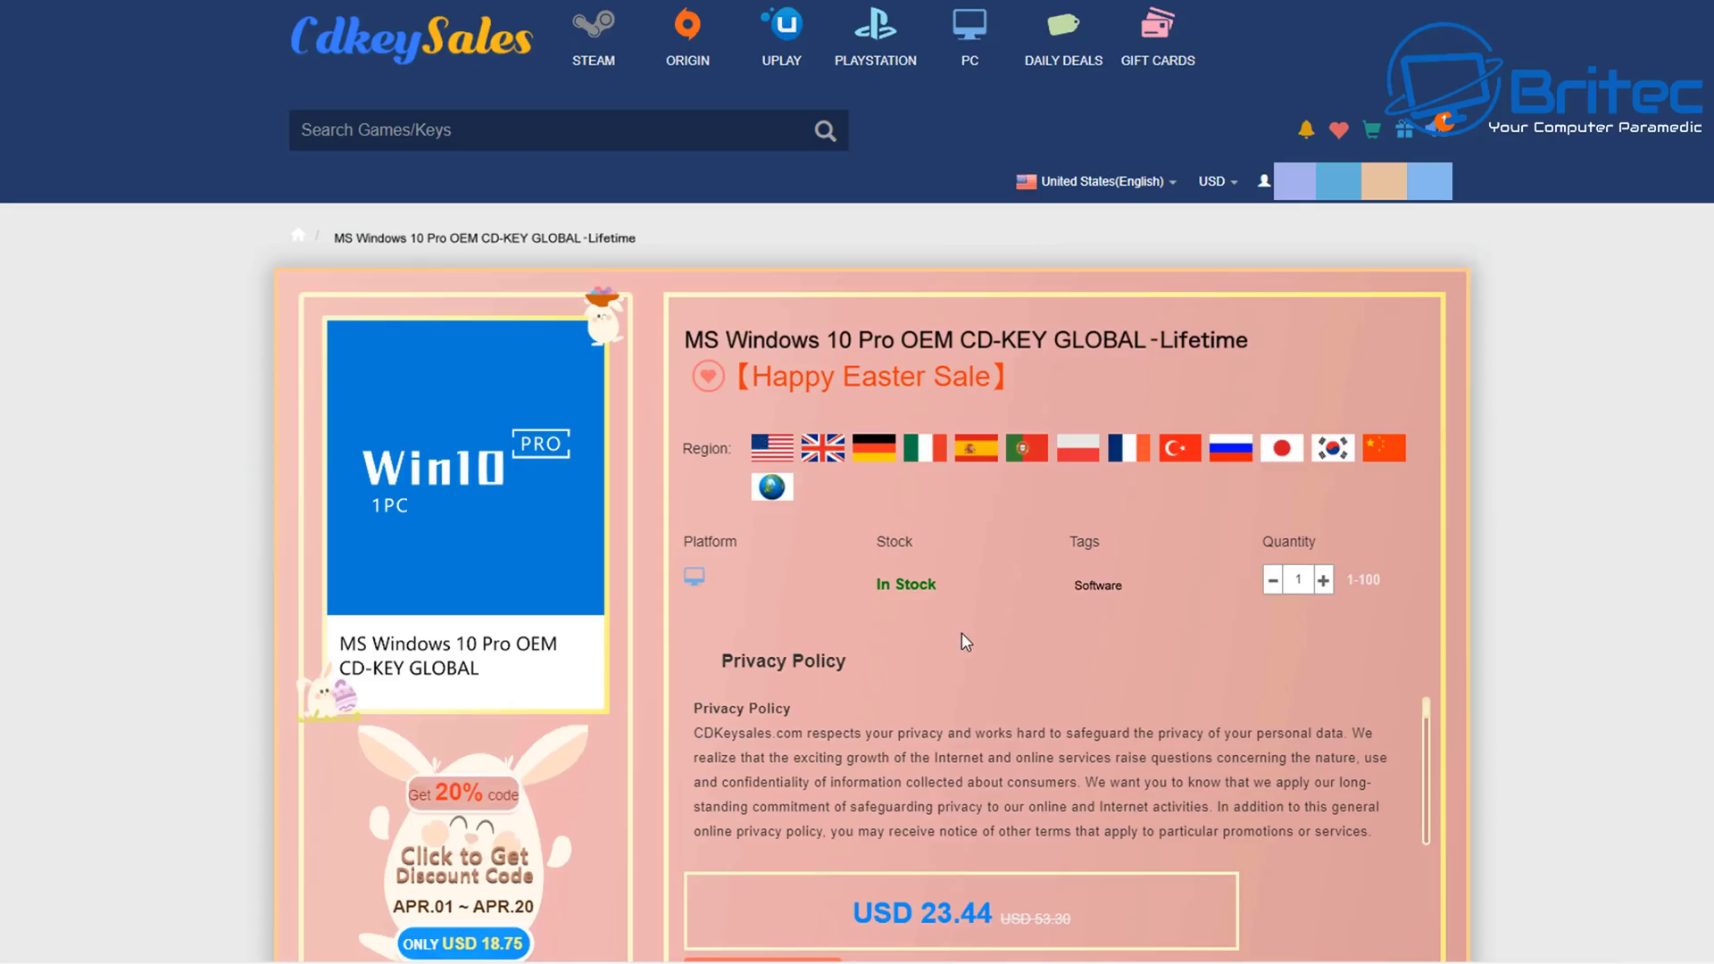
{"action": "scroll", "coordinate": [962, 632], "scroll_direction": "down", "scroll_amount": 3}
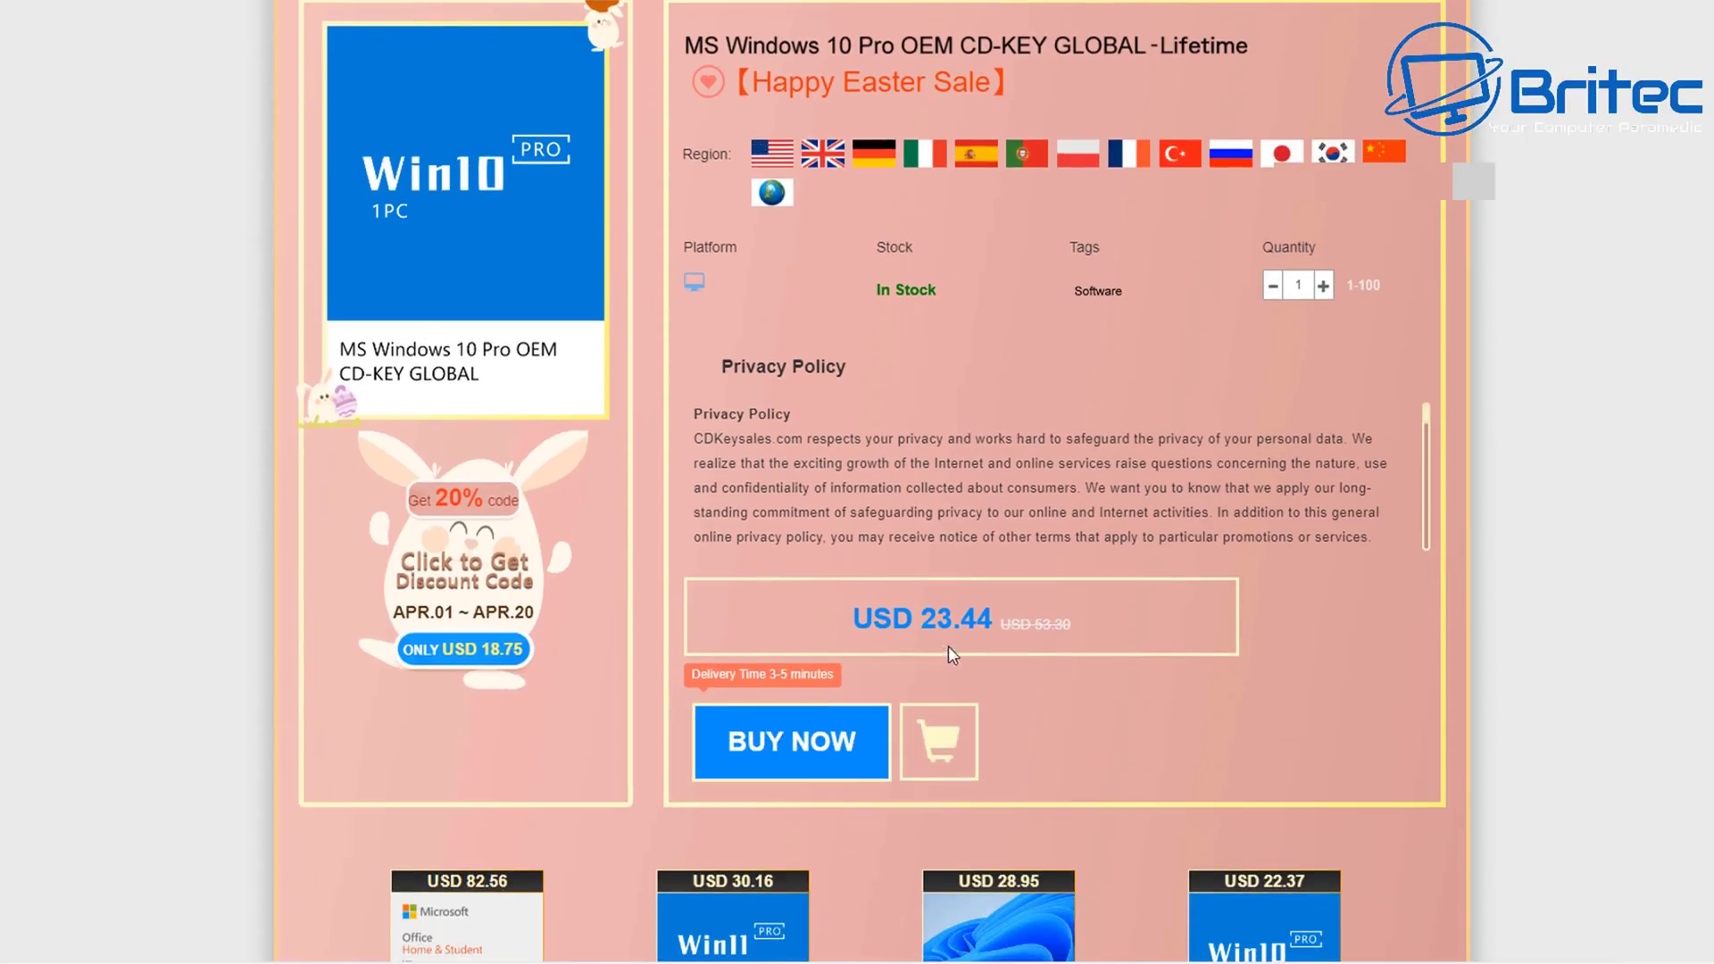
{"action": "left_click", "coordinate": [802, 754]}
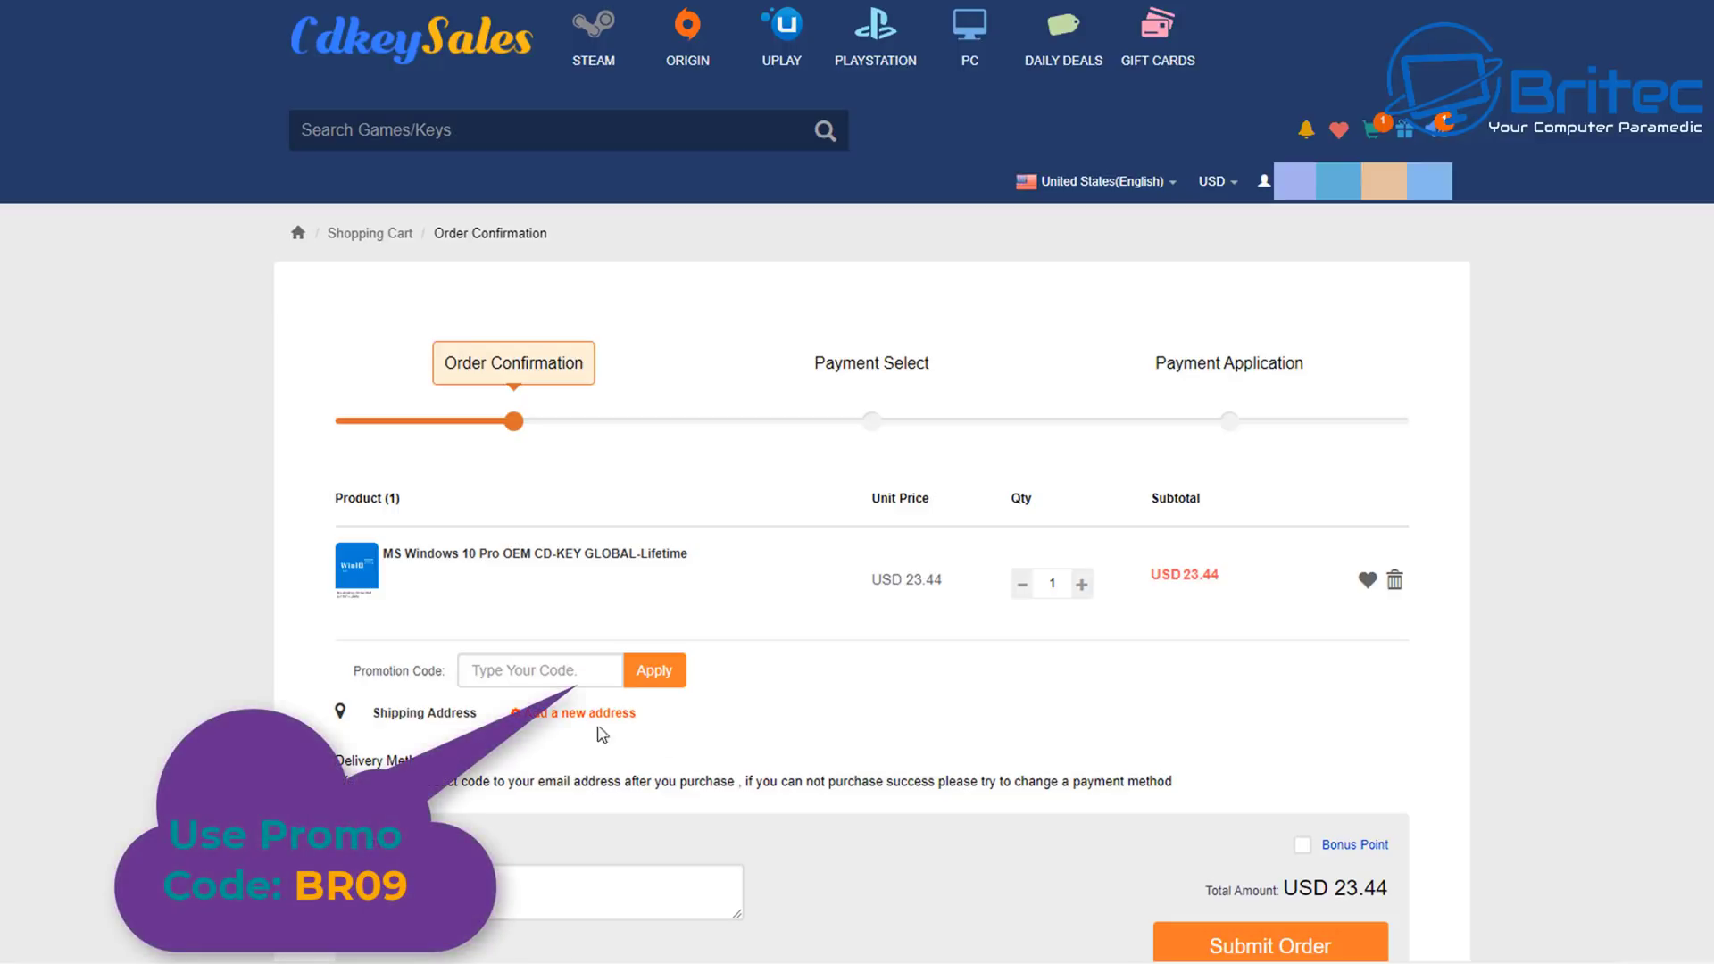
{"action": "left_click", "coordinate": [486, 671]}
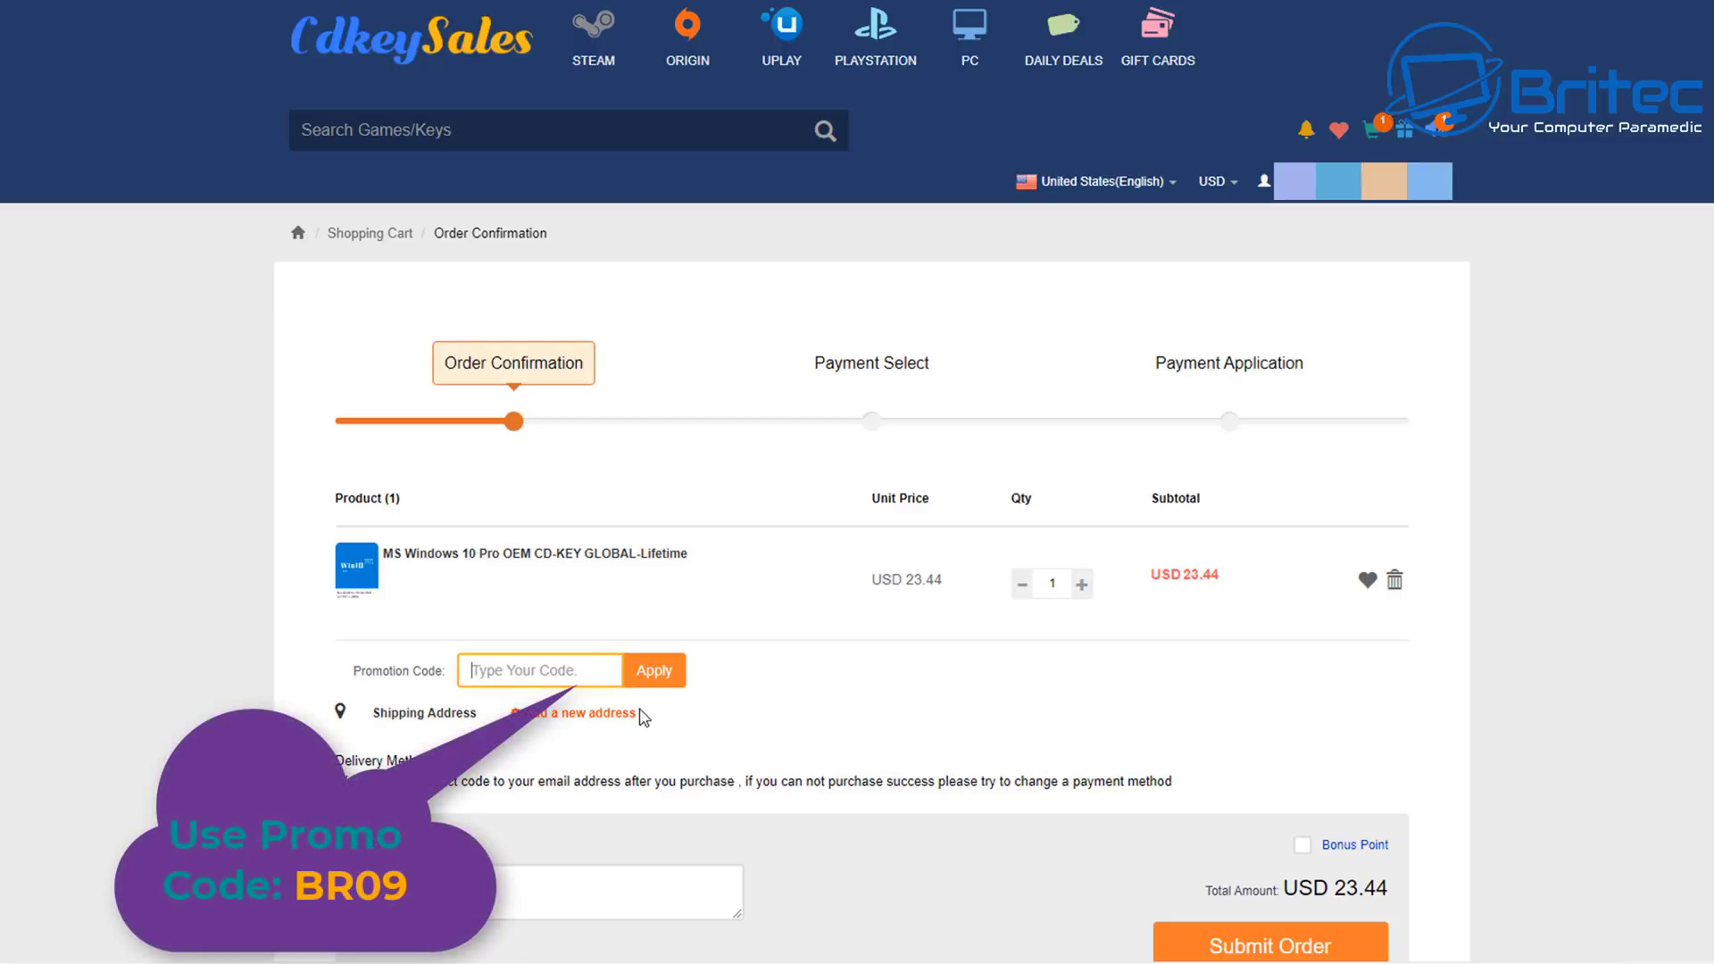
{"action": "type", "text": "BR09"}
{"action": "left_click", "coordinate": [669, 693]}
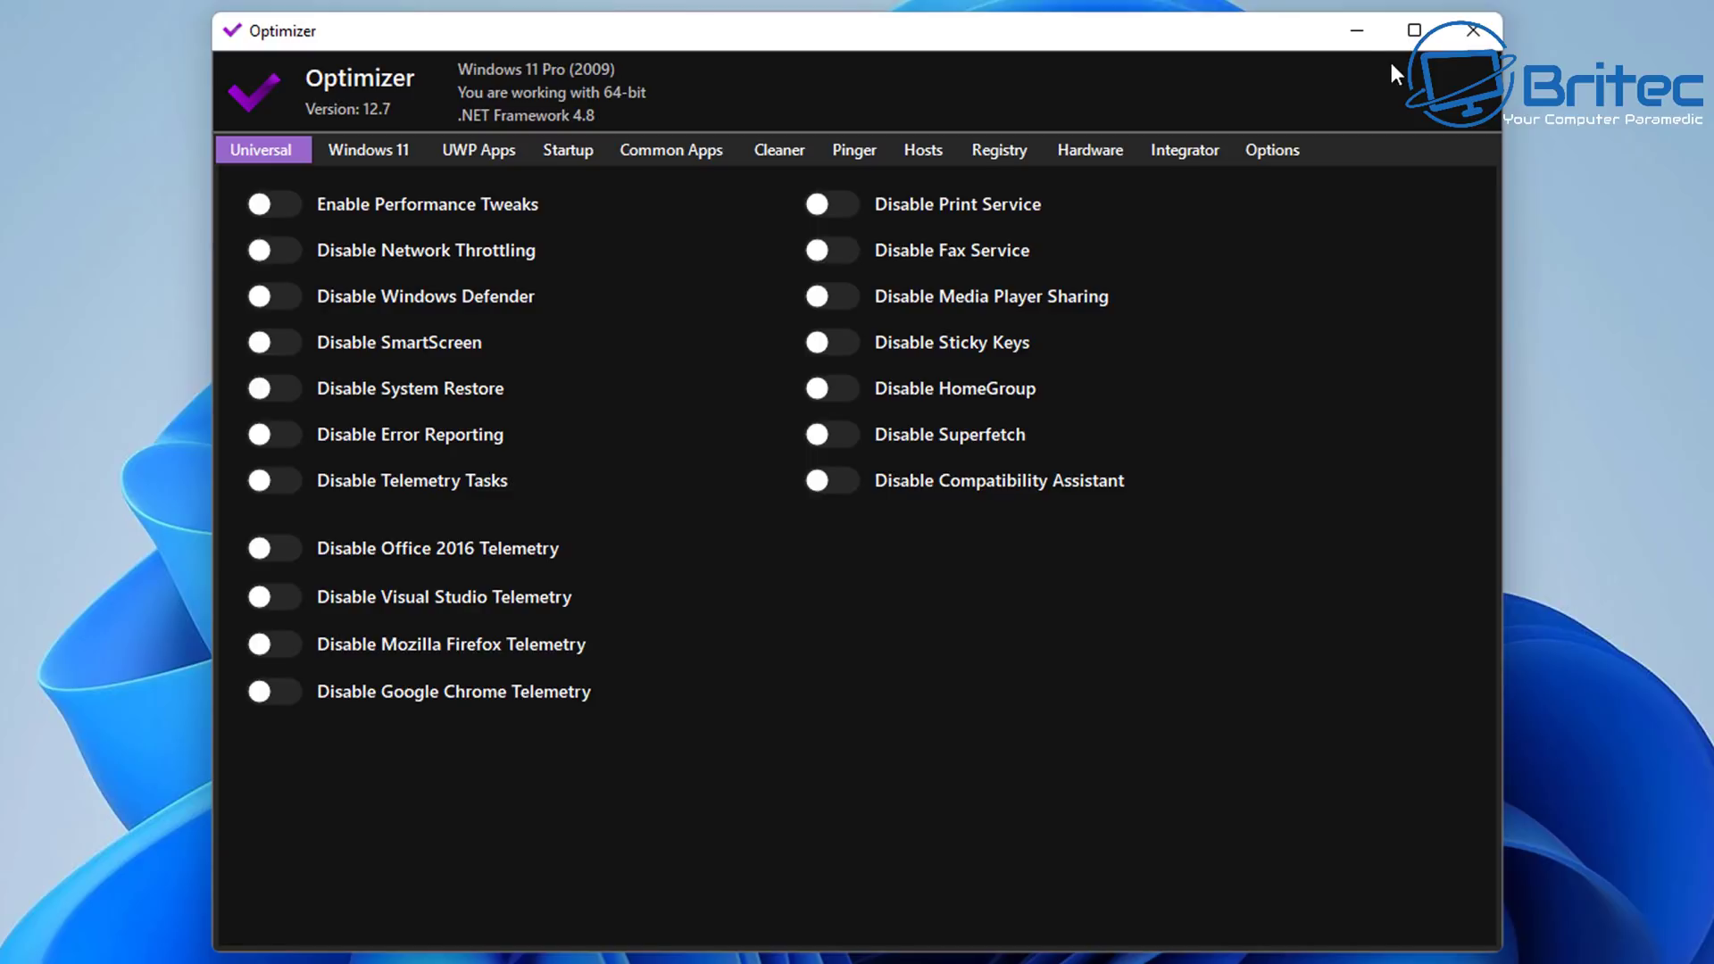
Search Windows for 'restore' and open the Create a restore point settings.
{"action": "left_click", "coordinate": [1357, 30]}
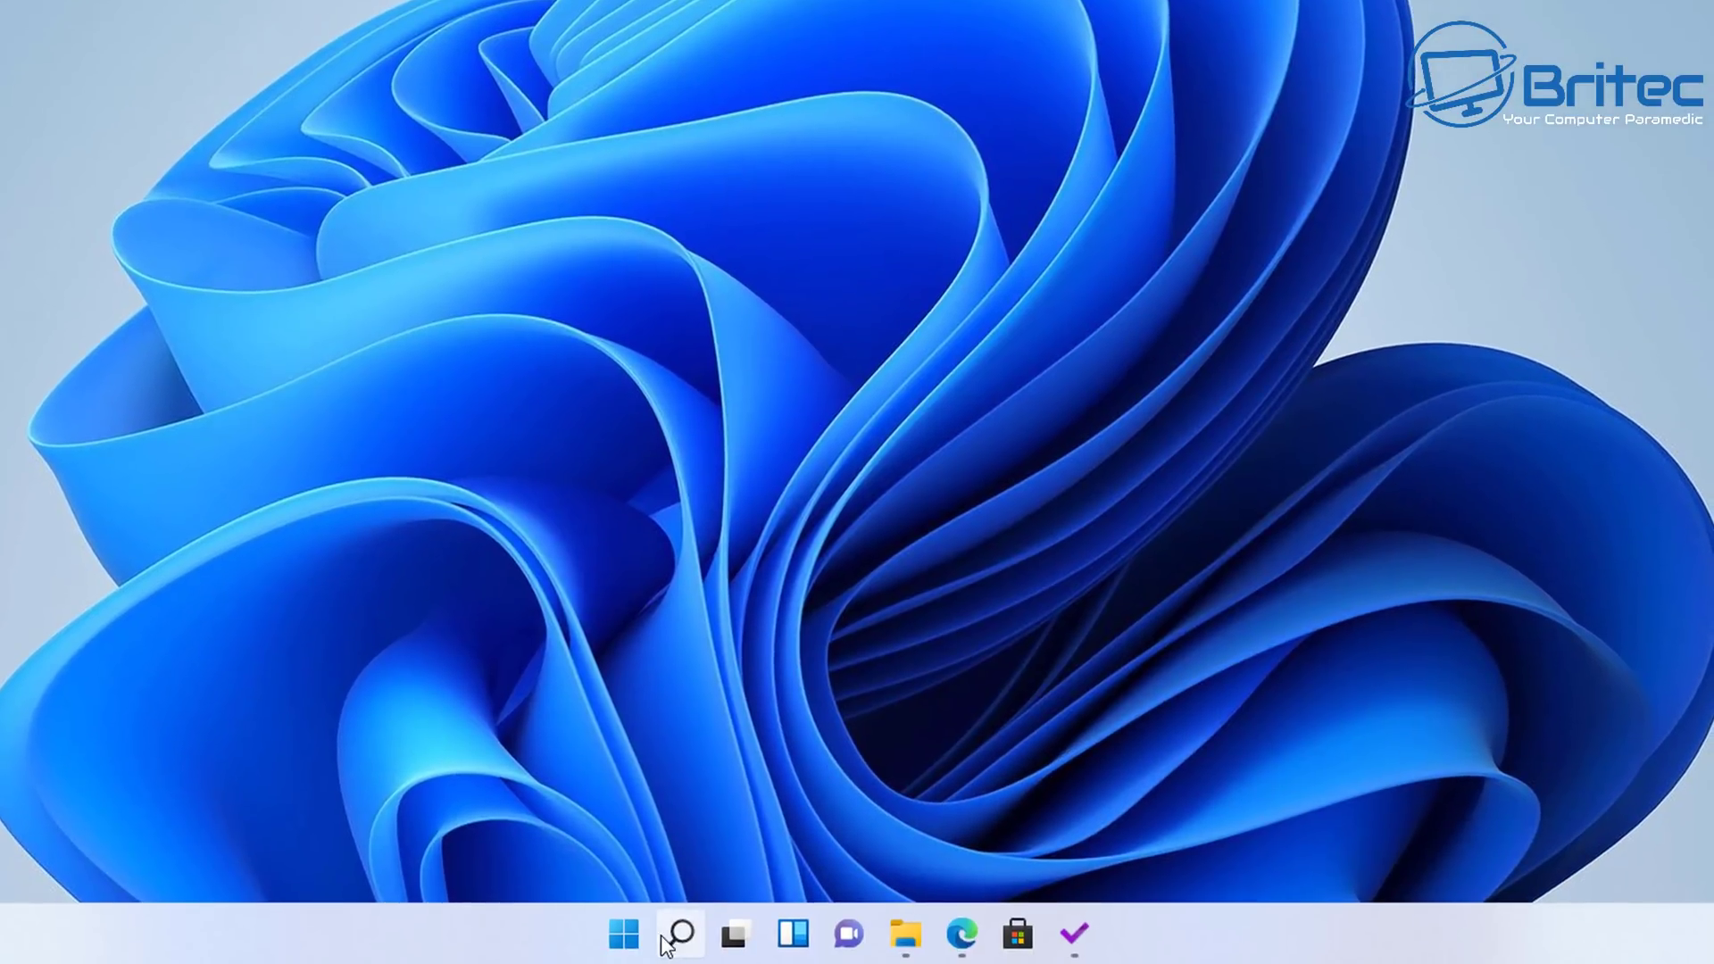
{"action": "left_click", "coordinate": [667, 942]}
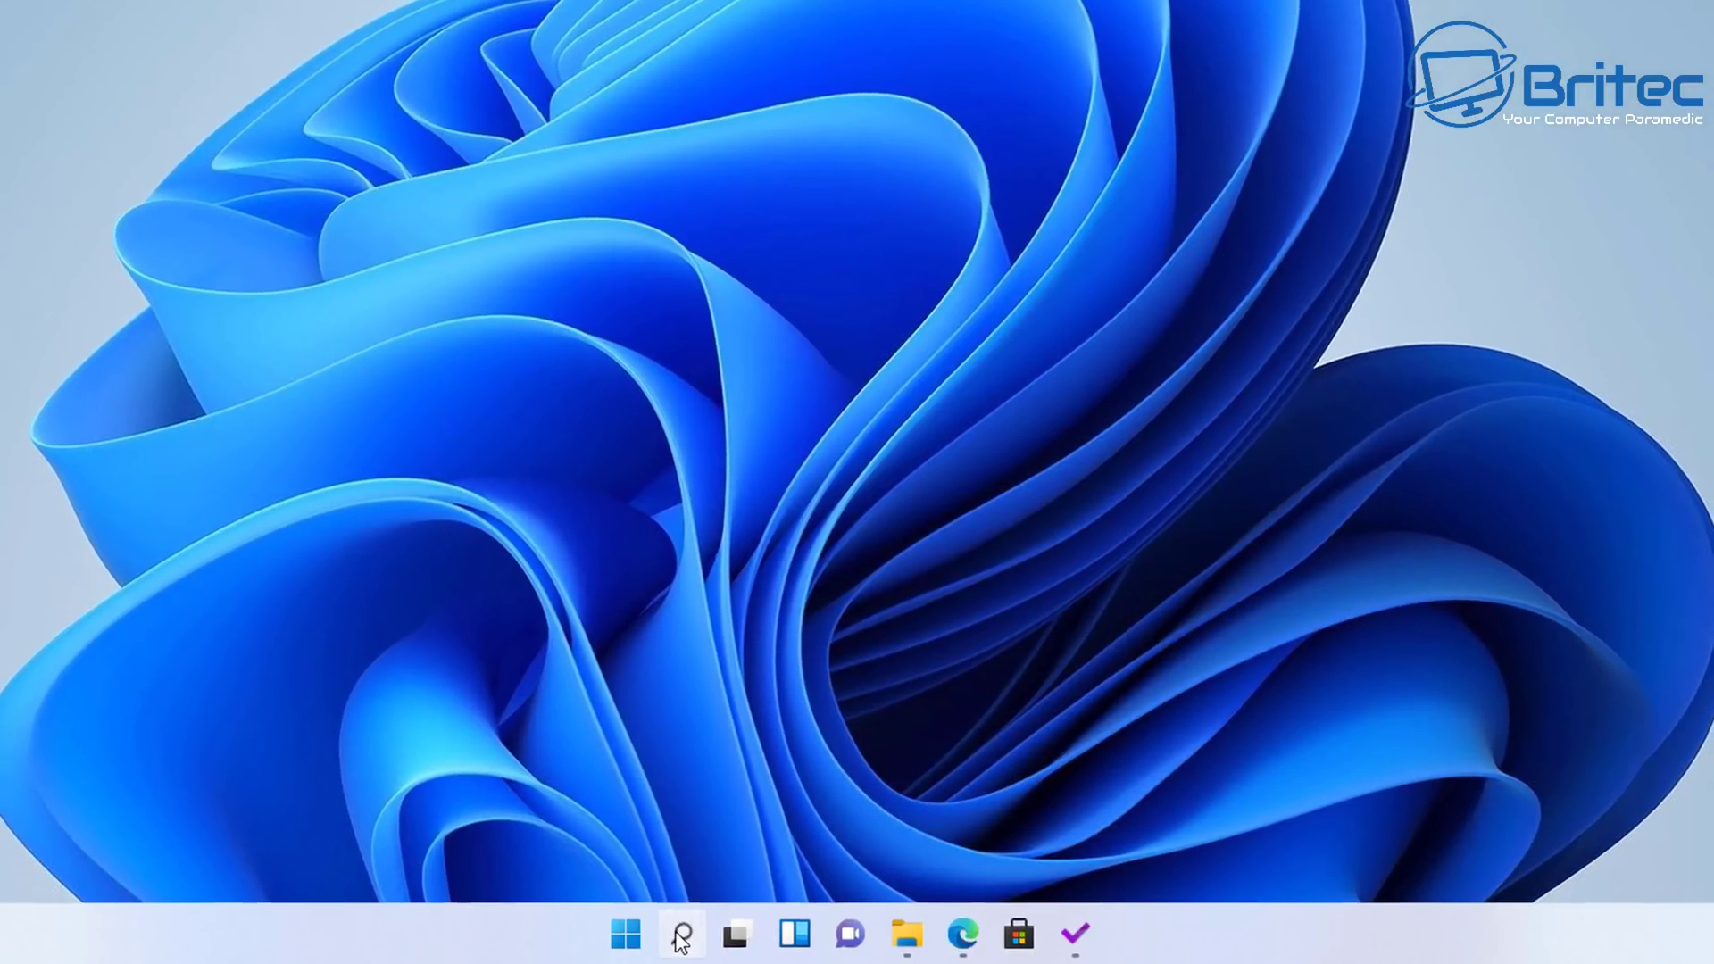
{"action": "type", "text": "re"}
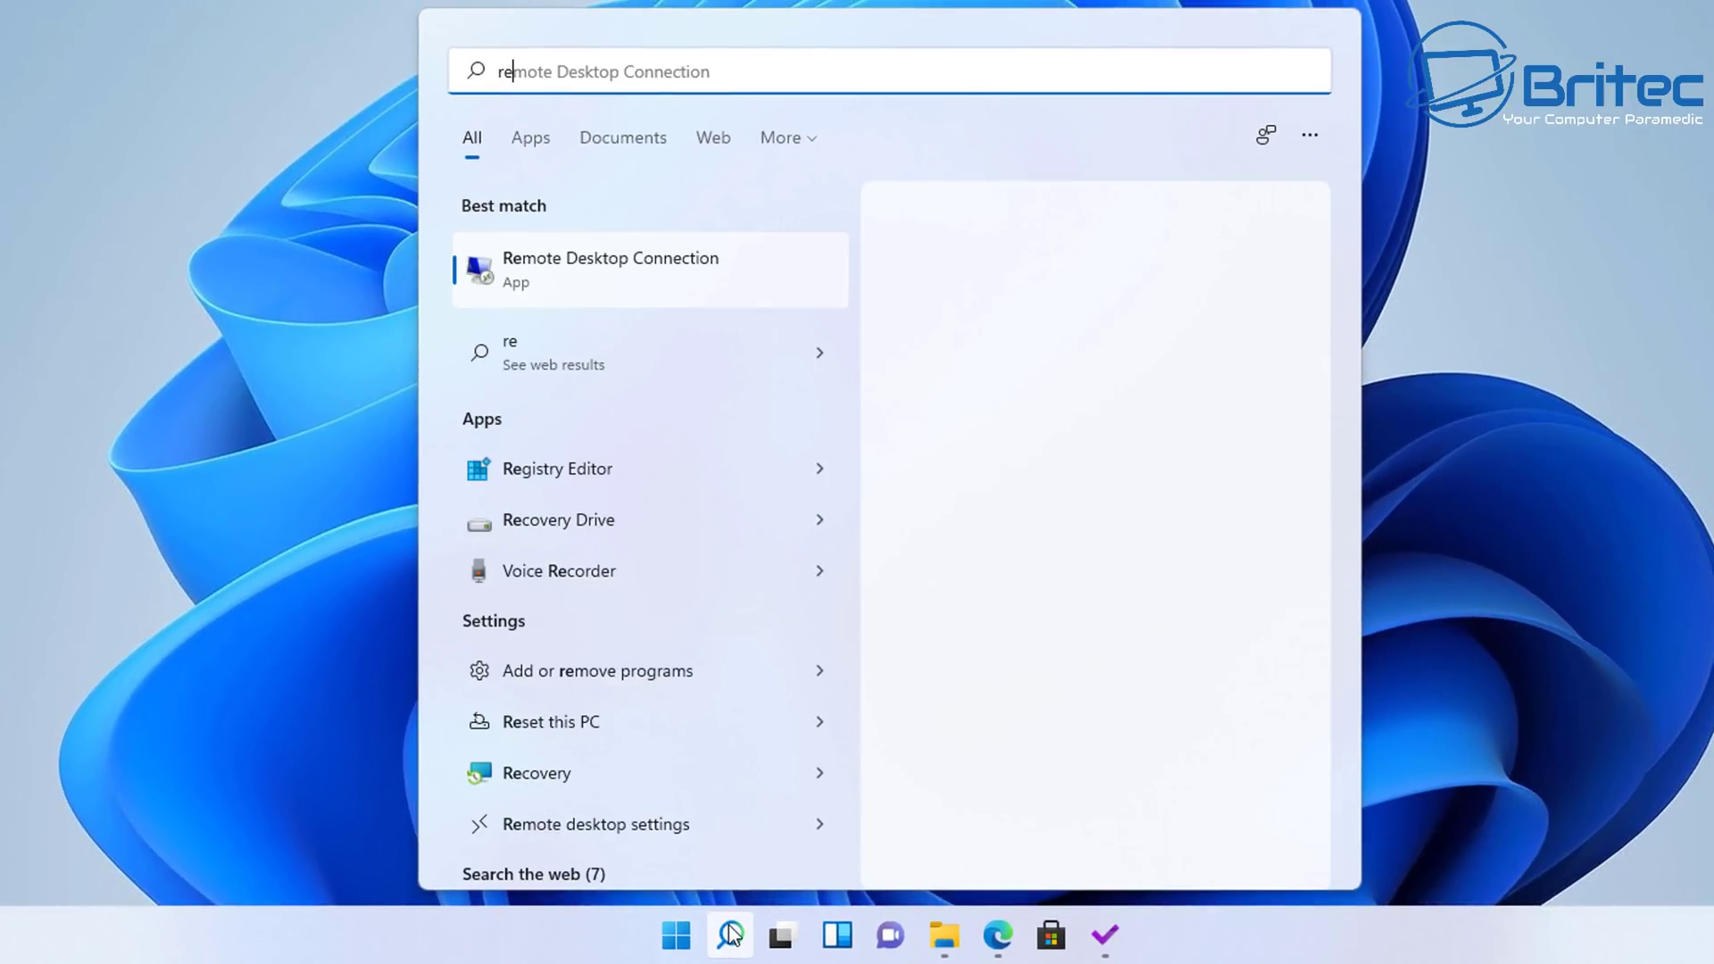
{"action": "key", "text": "BackSpace"}
{"action": "key", "text": "BackSpace"}
{"action": "type", "text": "restore"}
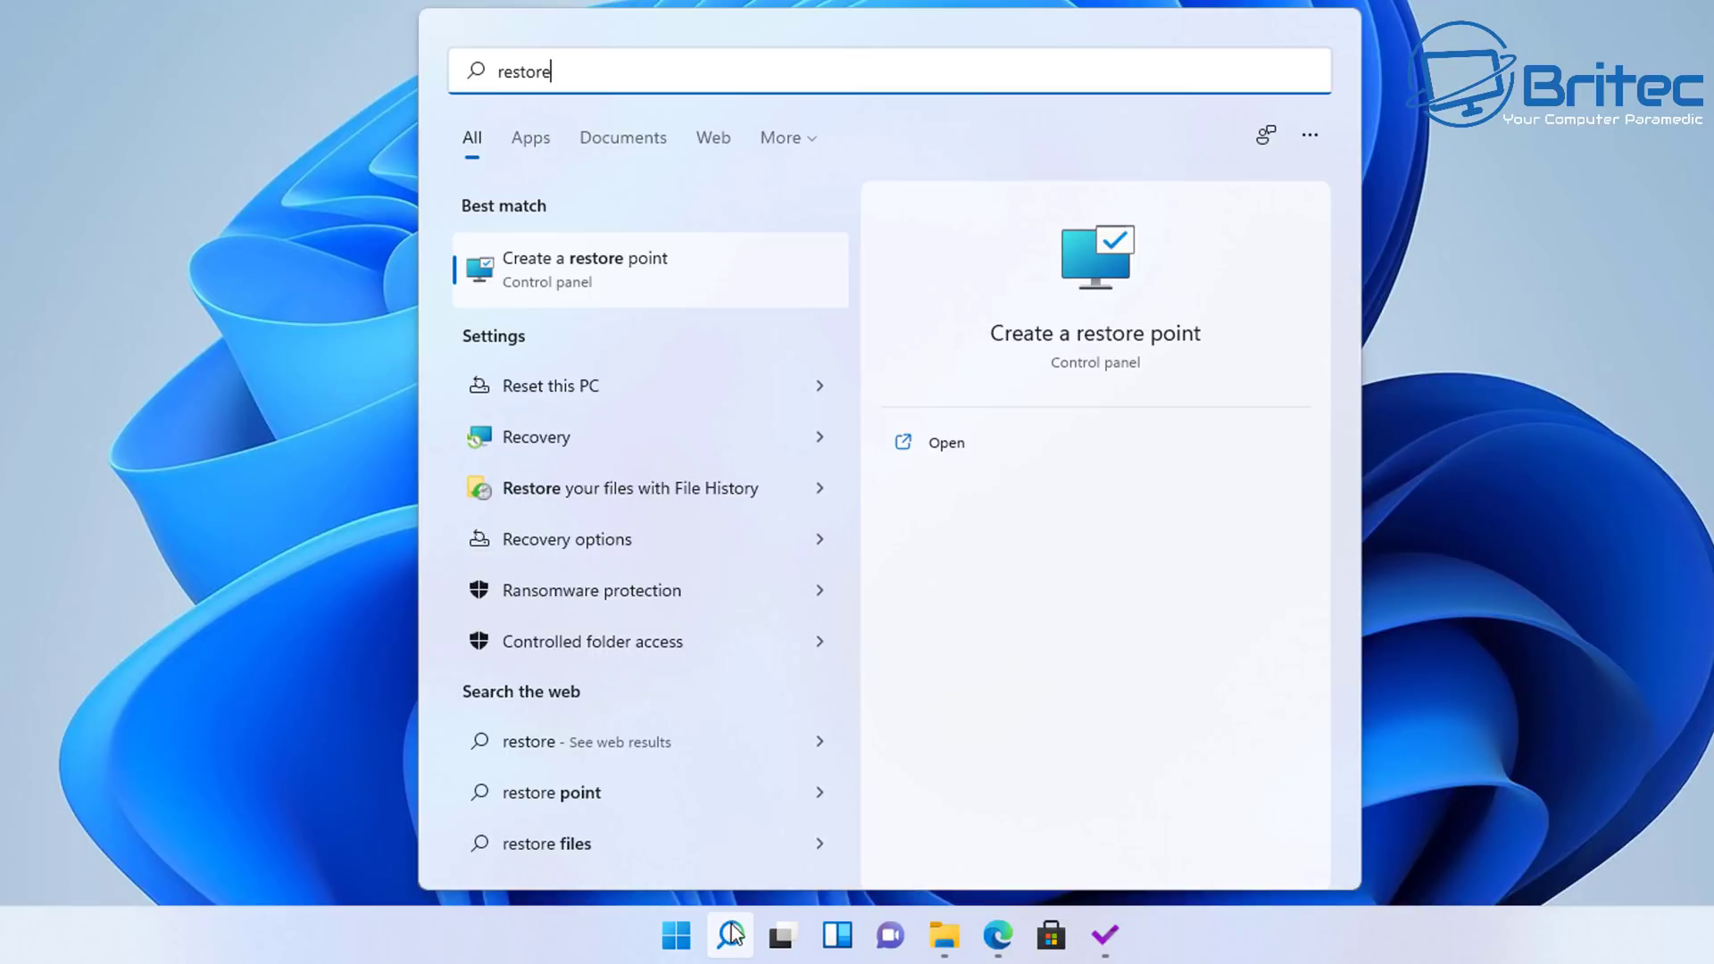
{"action": "left_click", "coordinate": [585, 270]}
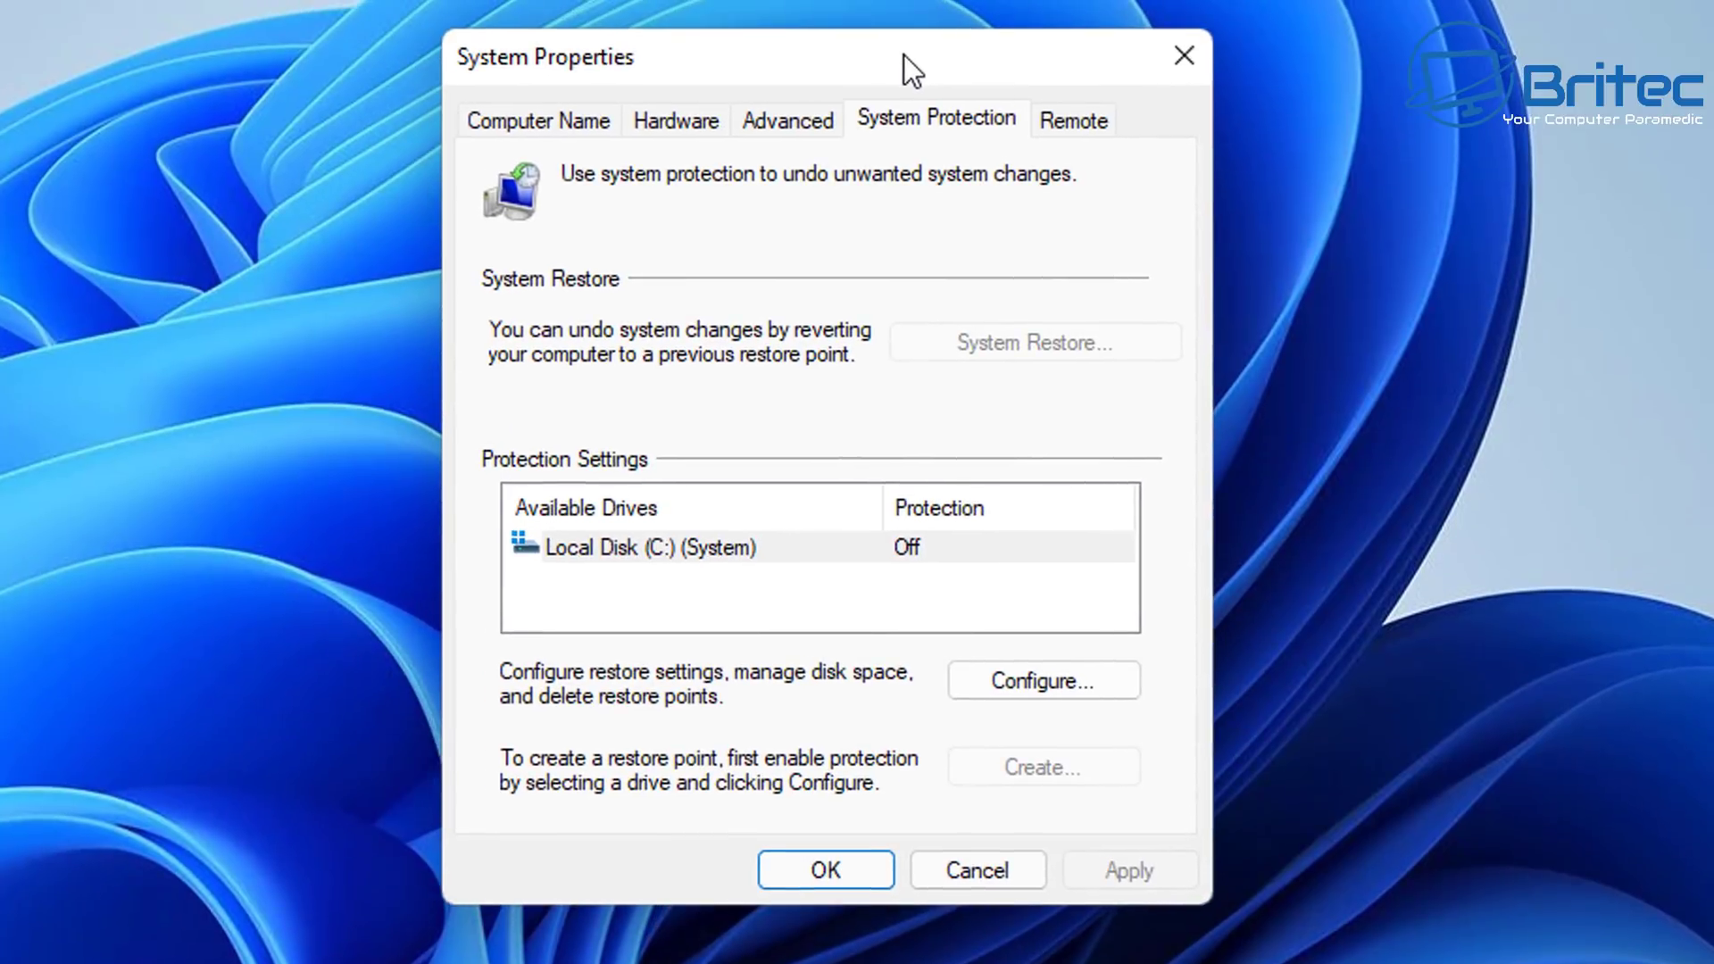
Turn on system protection for Local Disk (C:) with 2% max disk usage.
{"action": "left_click", "coordinate": [750, 547]}
{"action": "left_click", "coordinate": [1040, 680]}
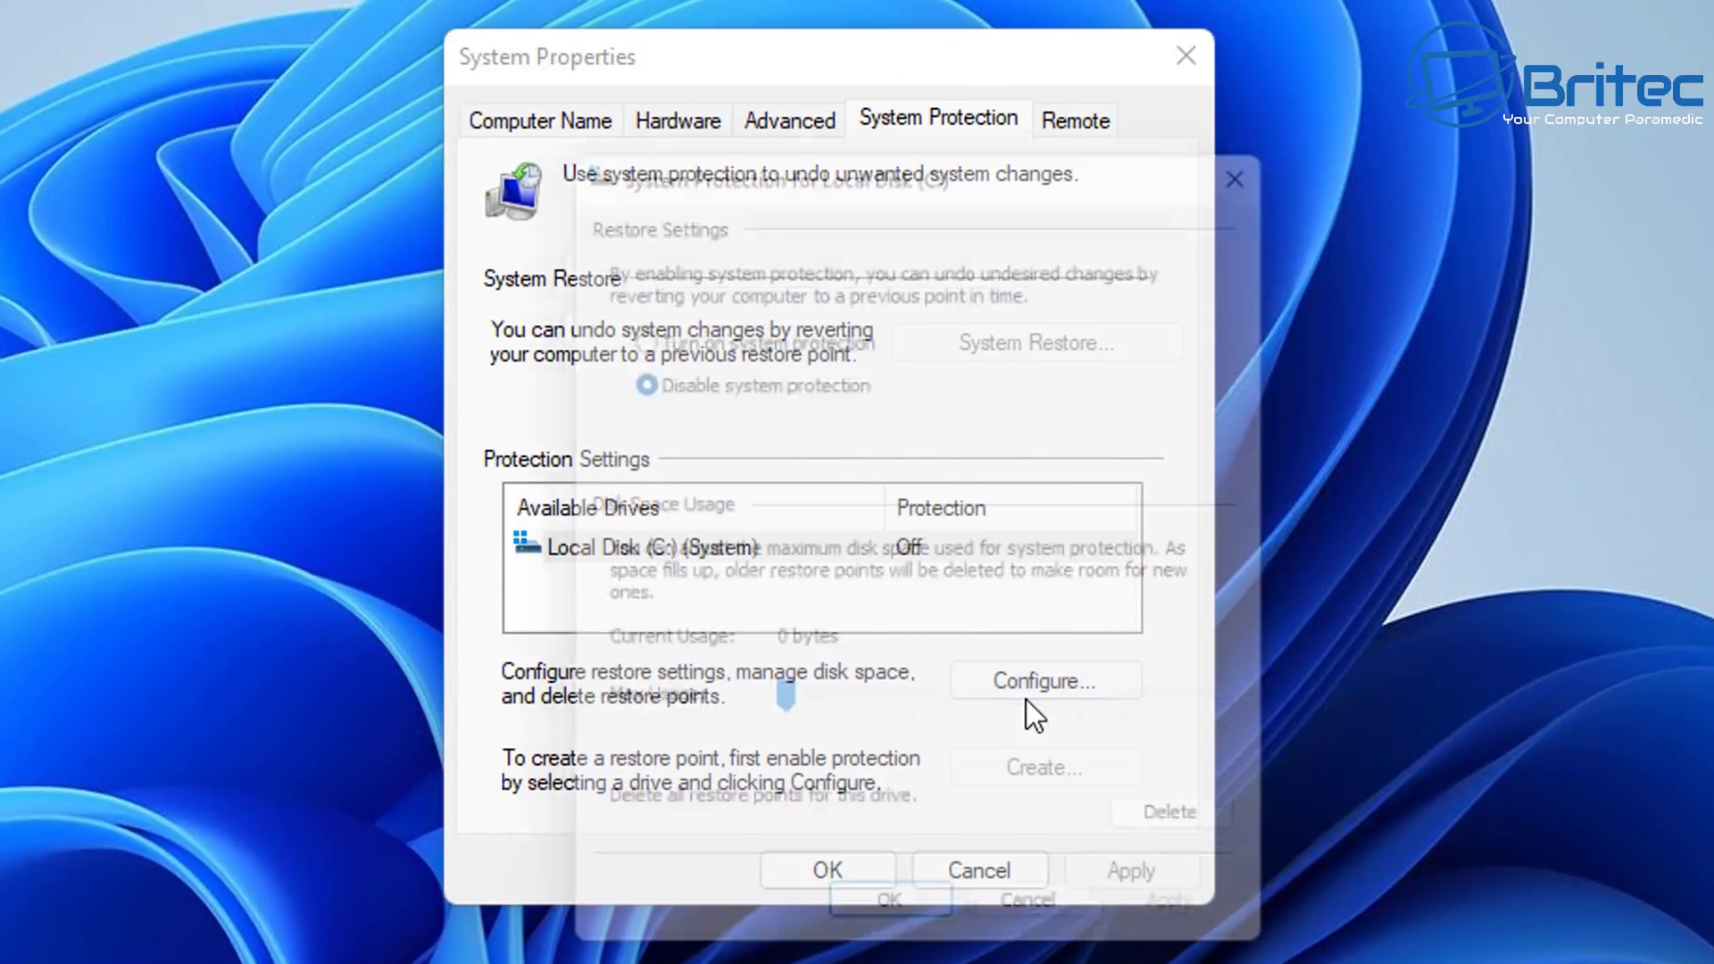
{"action": "left_click_drag", "start_coordinate": [912, 152], "coordinate": [804, 64]}
{"action": "left_click", "coordinate": [554, 227]}
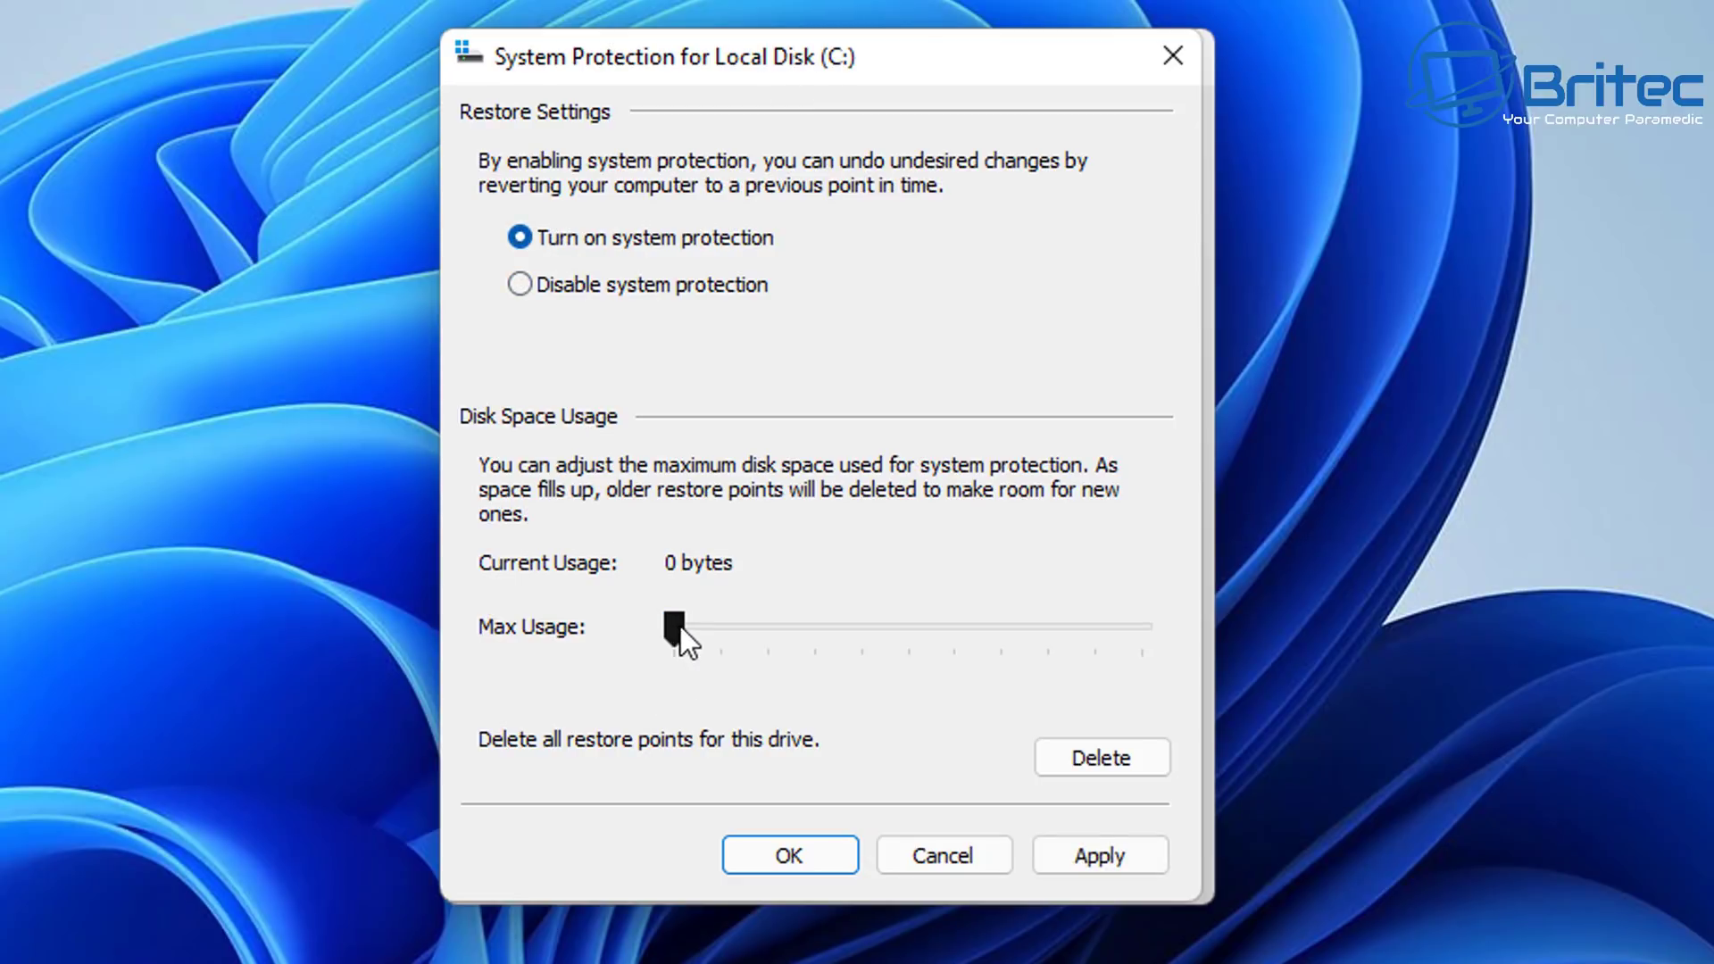
{"action": "left_click_drag", "start_coordinate": [681, 625], "coordinate": [690, 625]}
{"action": "left_click", "coordinate": [1111, 860]}
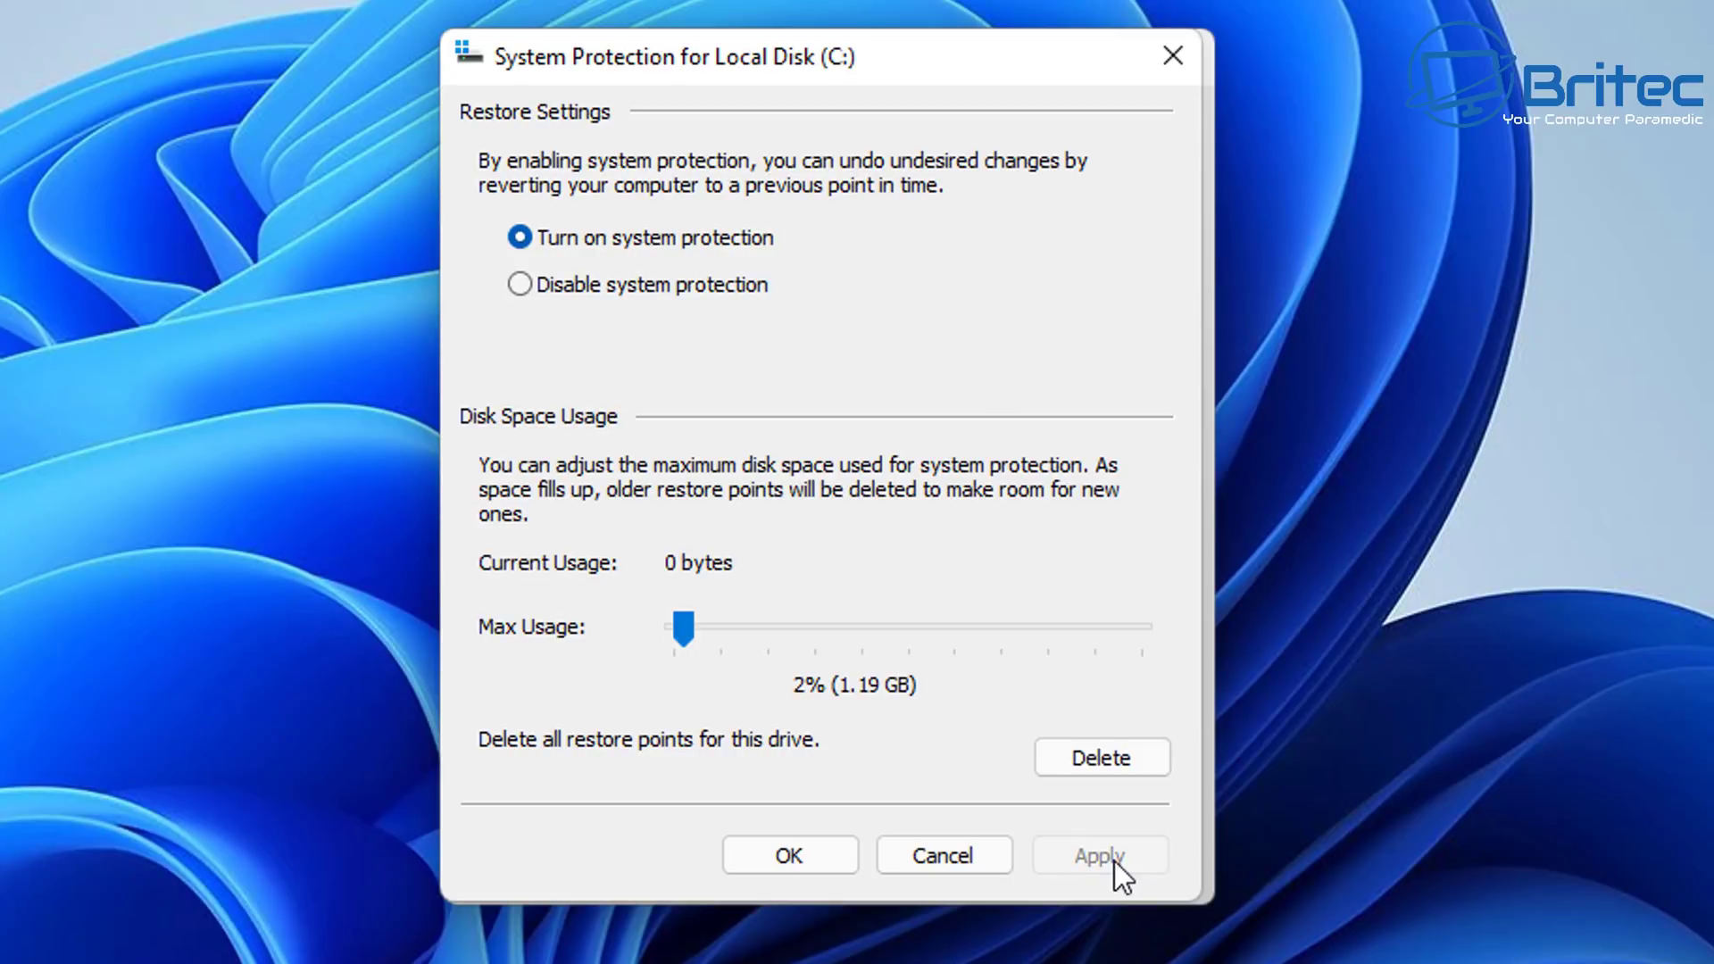
{"action": "left_click", "coordinate": [787, 859]}
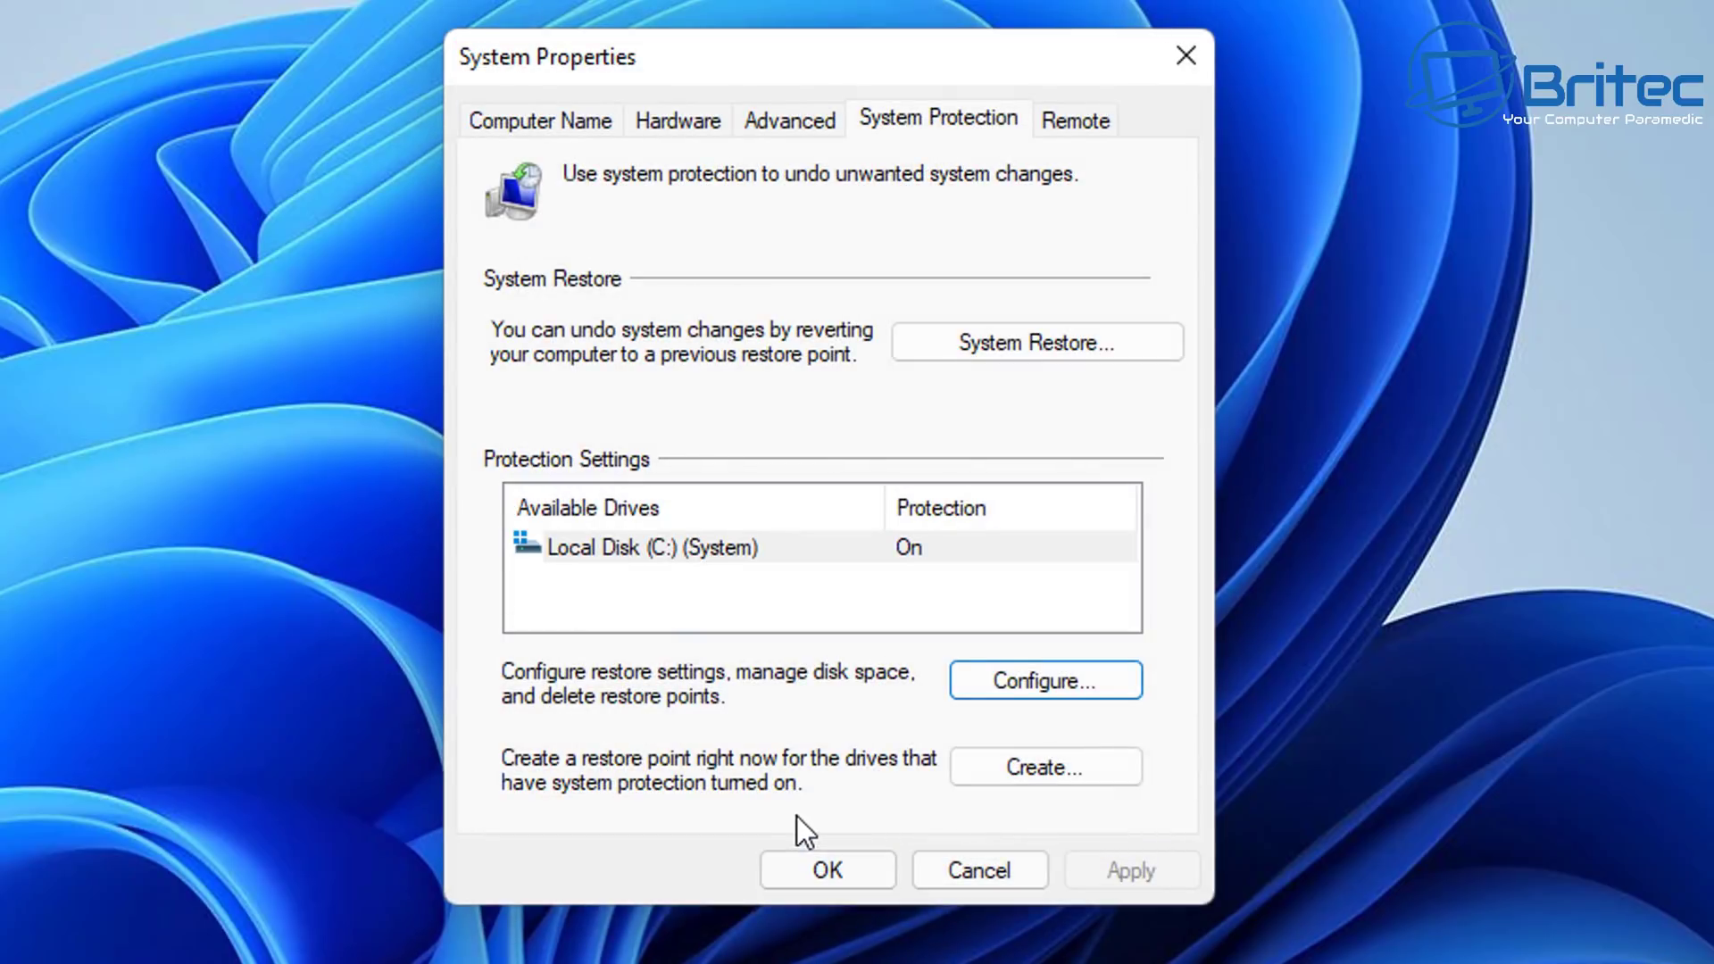
Create a restore point named 'clean' and dismiss the success message.
{"action": "left_click", "coordinate": [1015, 773]}
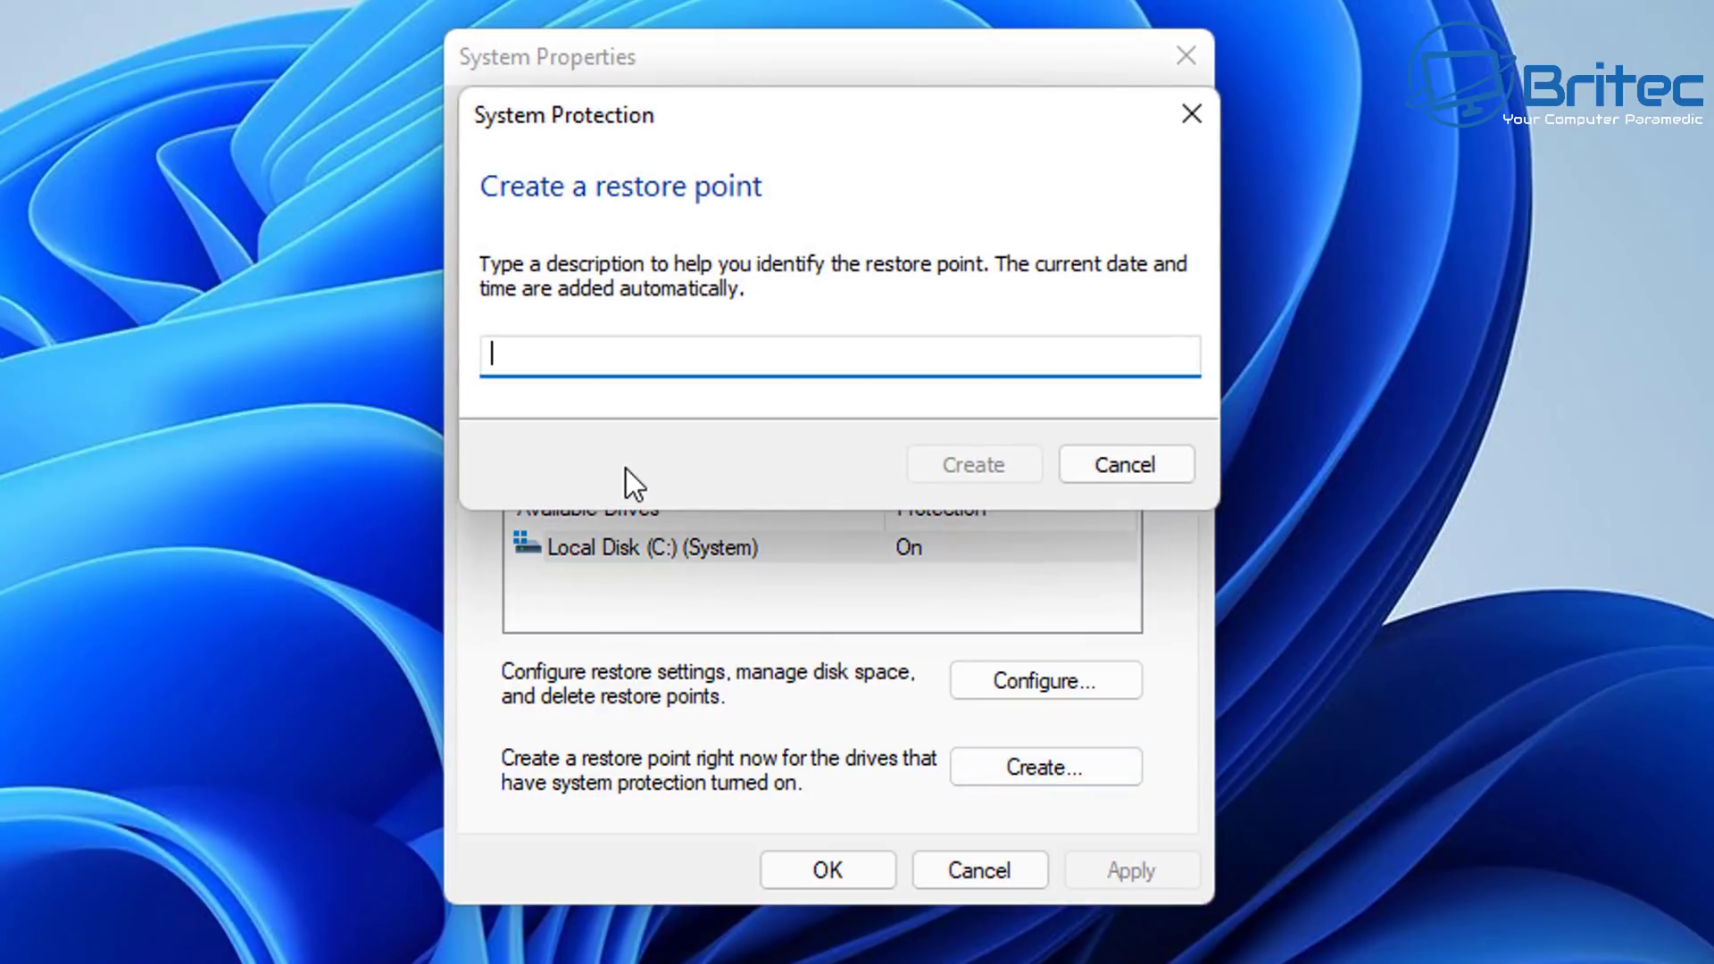
{"action": "type", "text": "clean"}
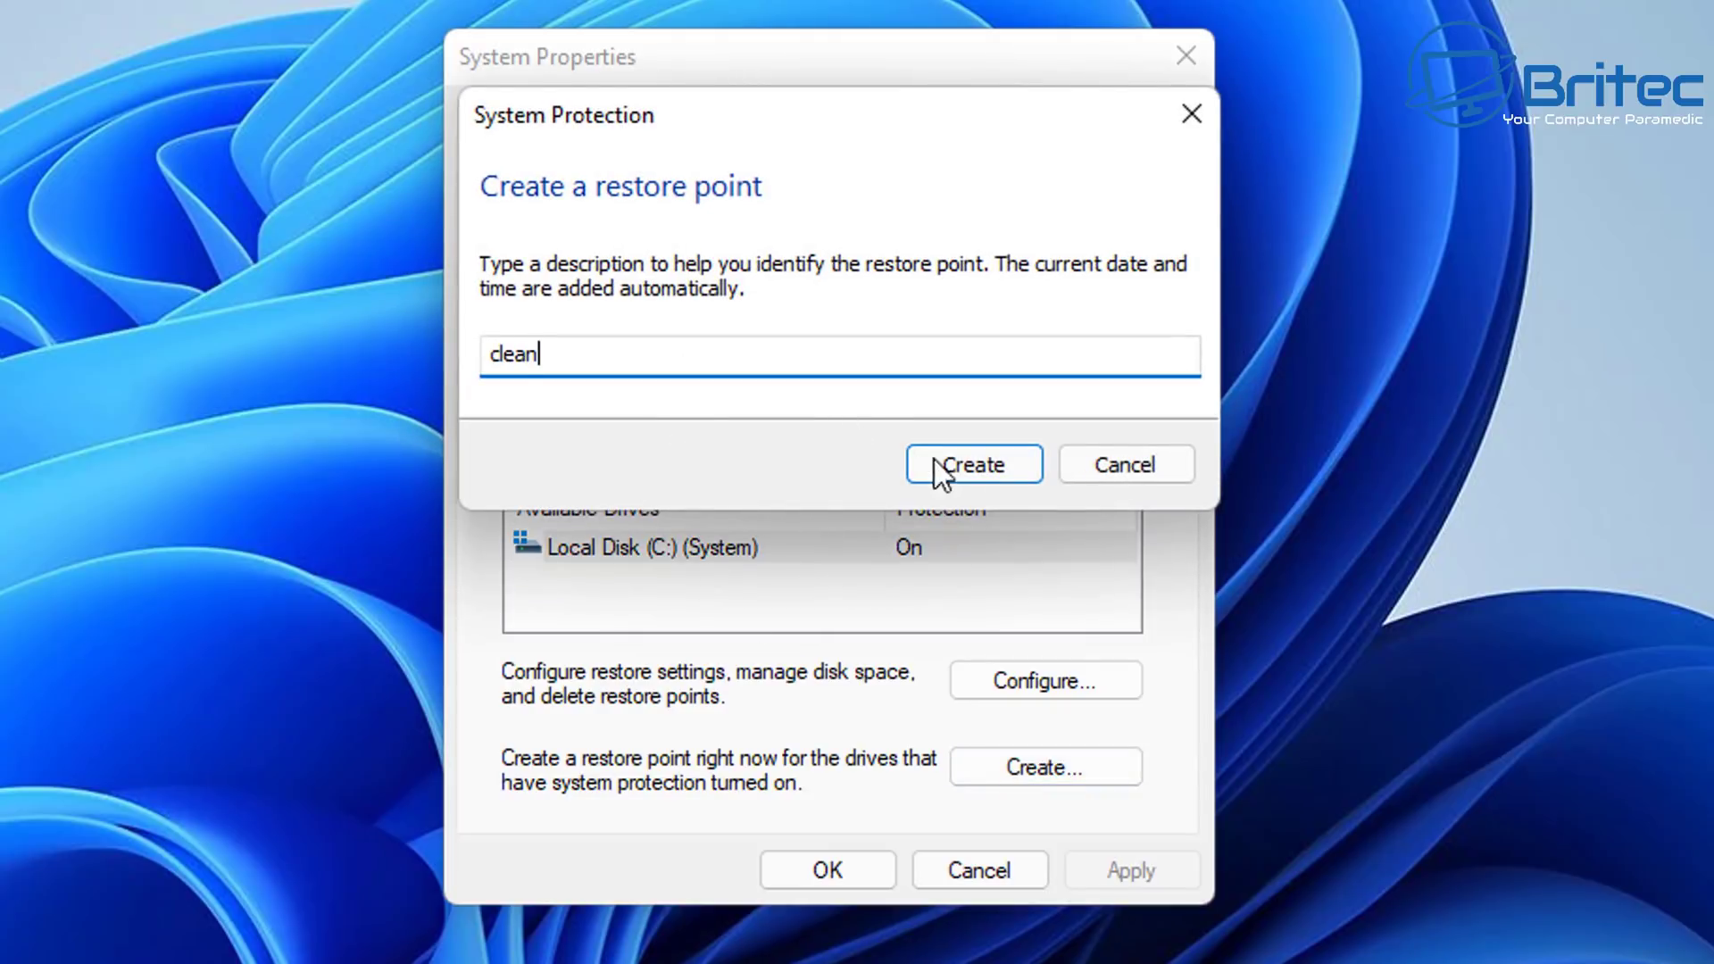
{"action": "left_click", "coordinate": [982, 462]}
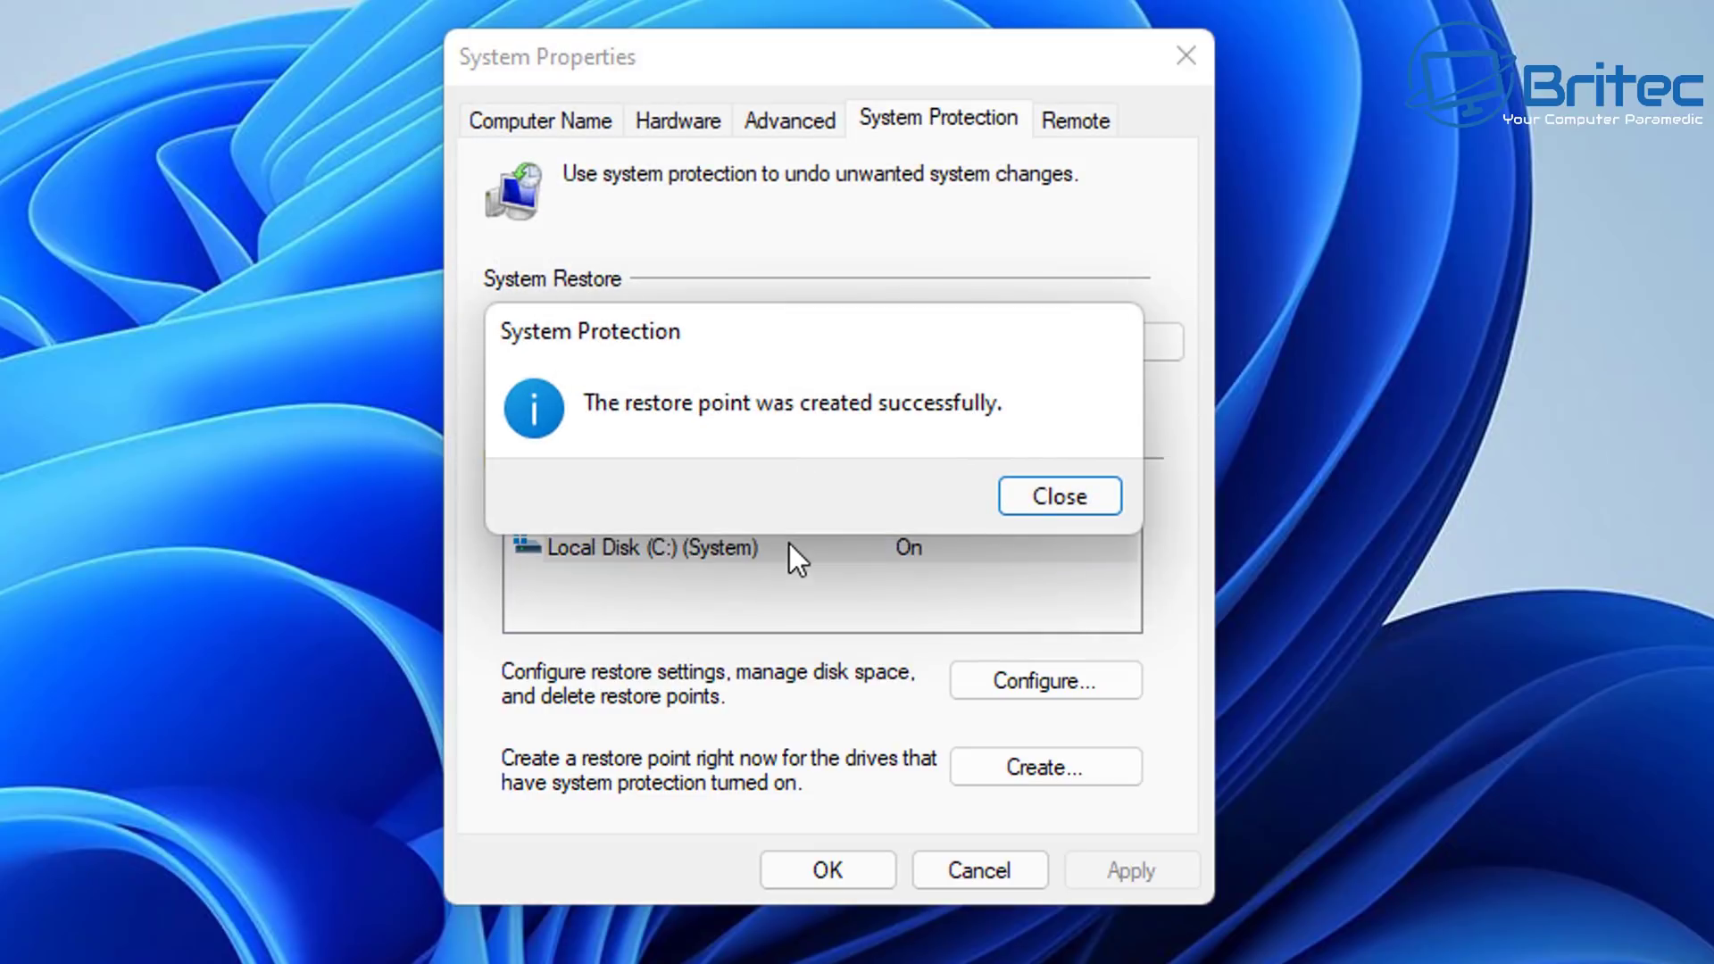
{"action": "left_click", "coordinate": [1058, 497]}
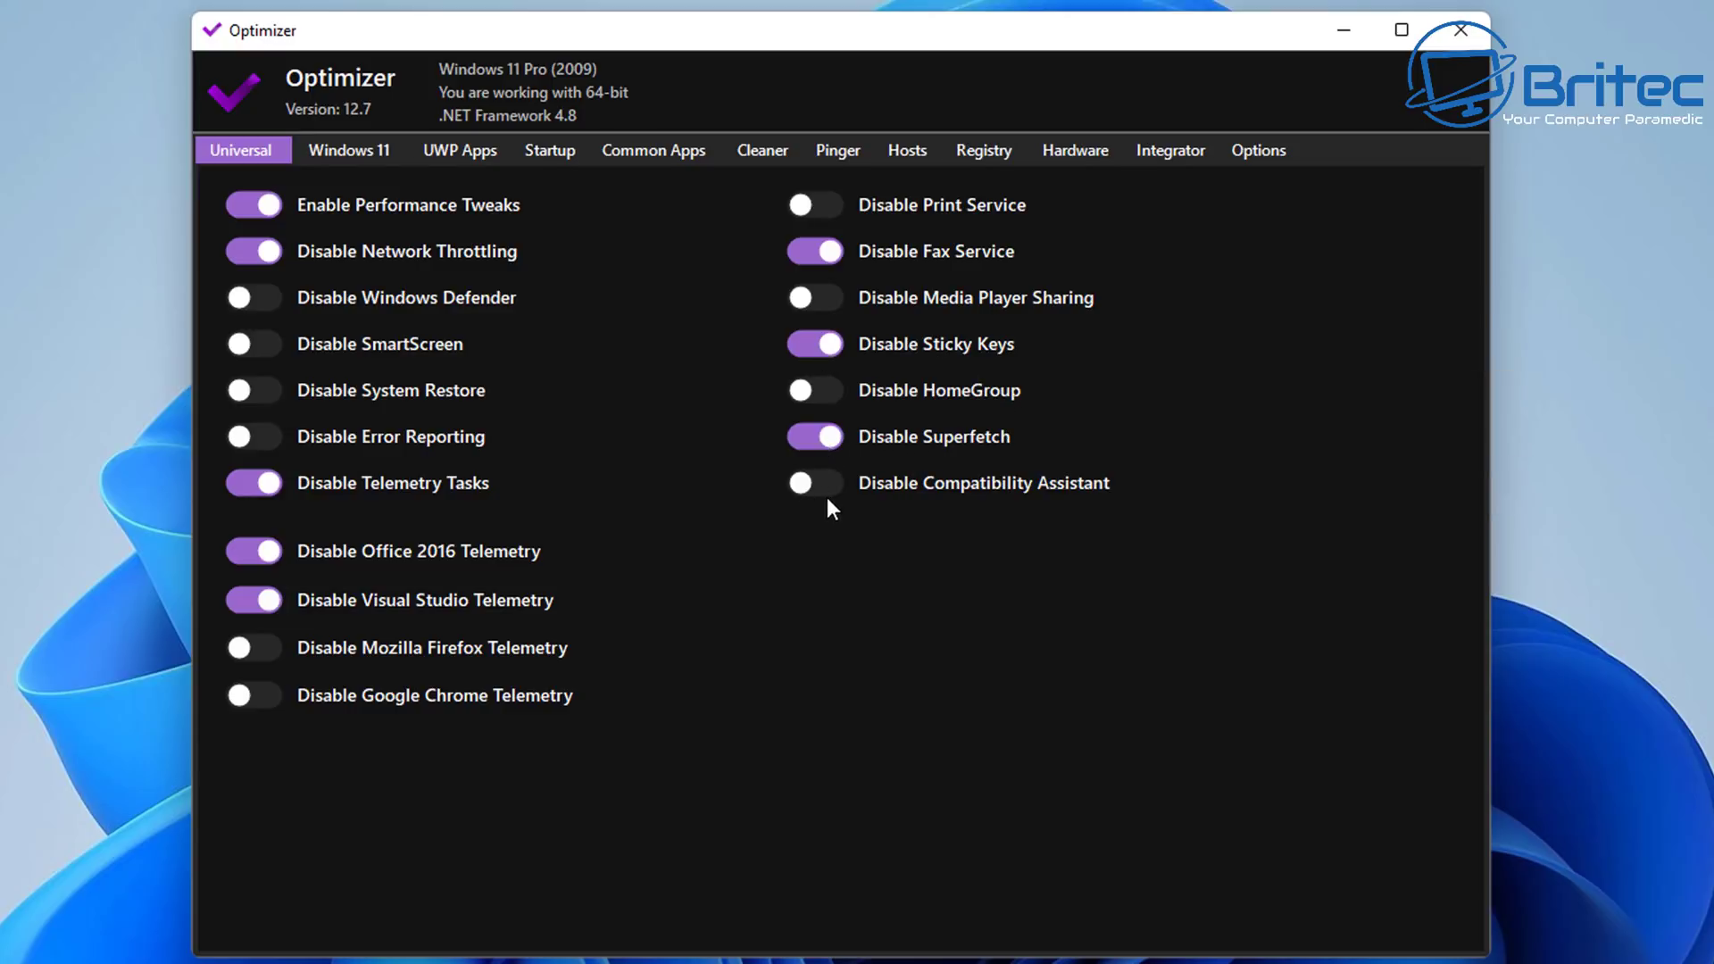
Leave the enabled Universal tweaks and move to Optimizer's Windows 11 tweaks page.
{"action": "mouse_move", "coordinate": [1060, 493]}
{"action": "left_click", "coordinate": [350, 153]}
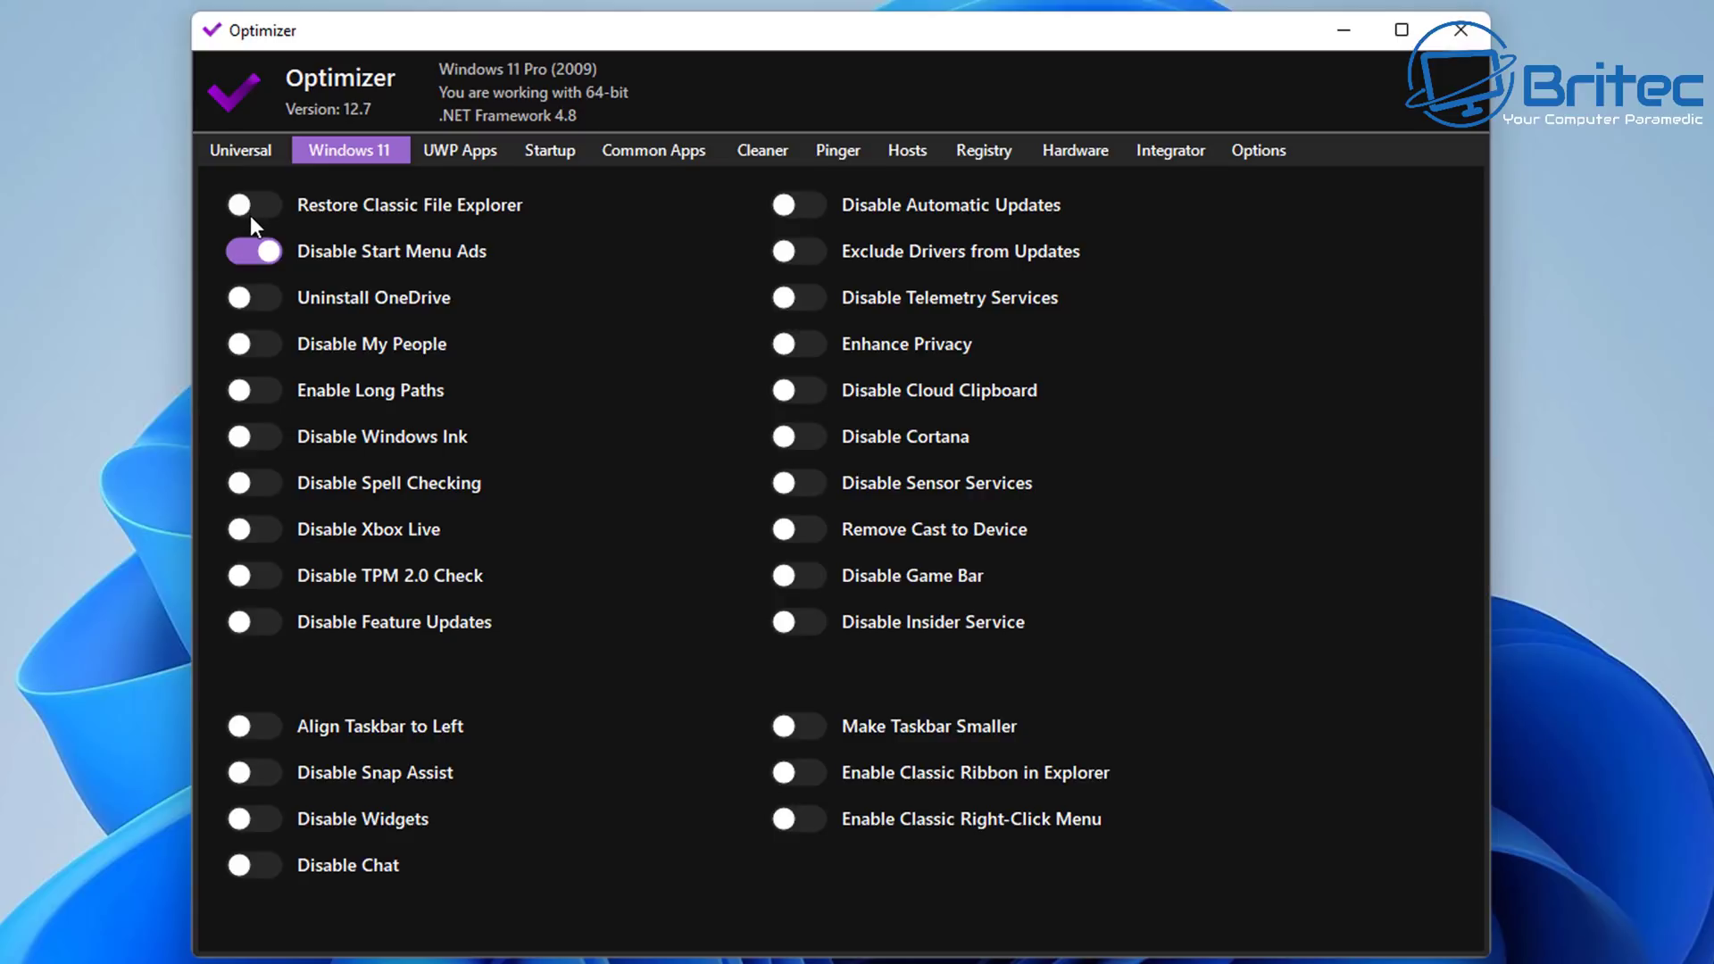
Enable Start Menu Ads, OneDrive, My People, Long Paths, Feature Updates, Widgets and Chat tweaks.
{"action": "mouse_move", "coordinate": [439, 203]}
{"action": "mouse_move", "coordinate": [363, 352]}
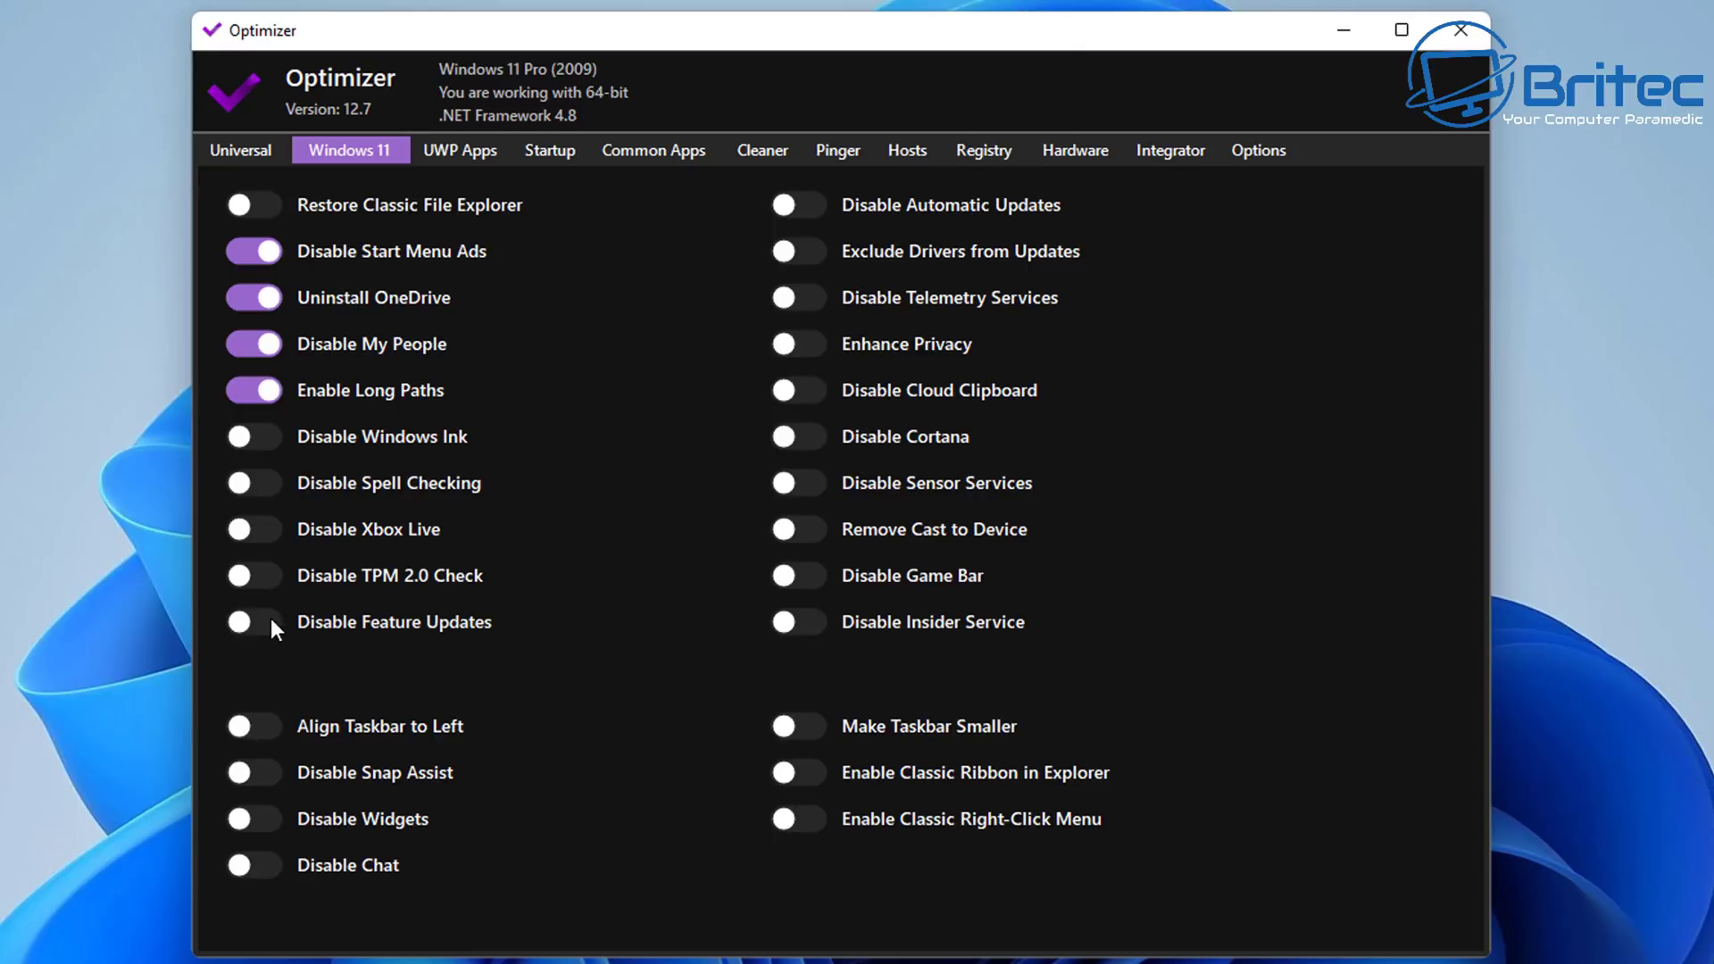
{"action": "mouse_move", "coordinate": [449, 631]}
{"action": "mouse_move", "coordinate": [367, 773]}
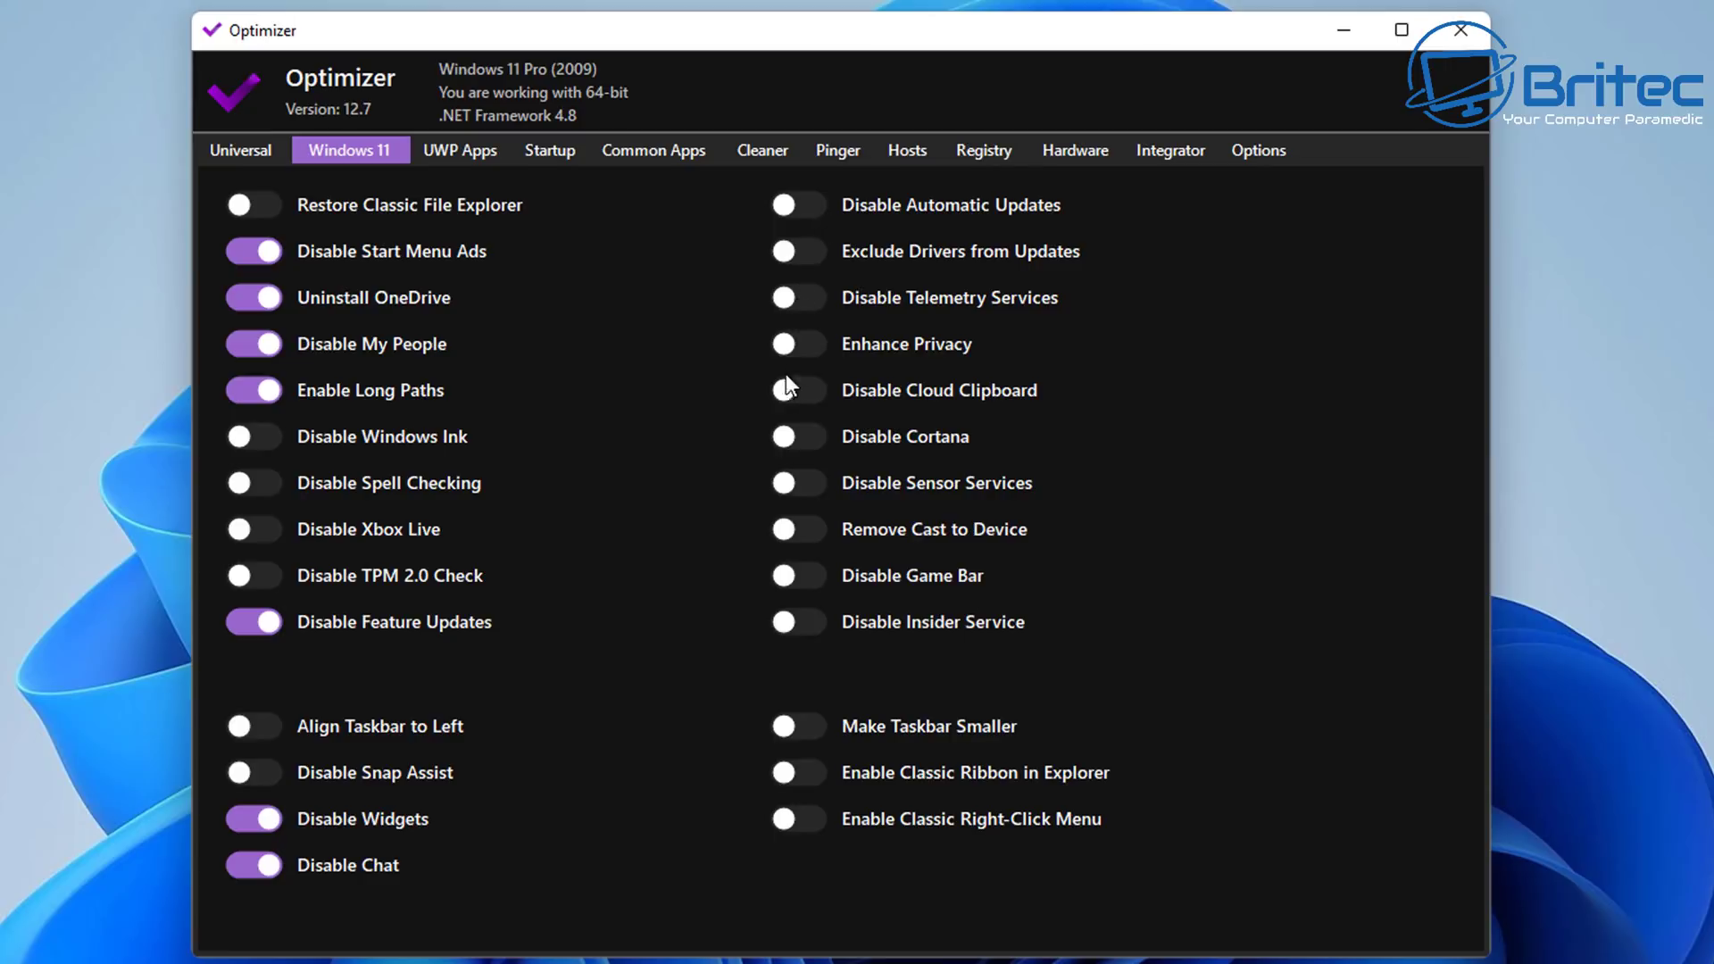
Switch on Disable Telemetry Services and Enhance Privacy, then view the UWP Apps list.
{"action": "left_click", "coordinate": [785, 302]}
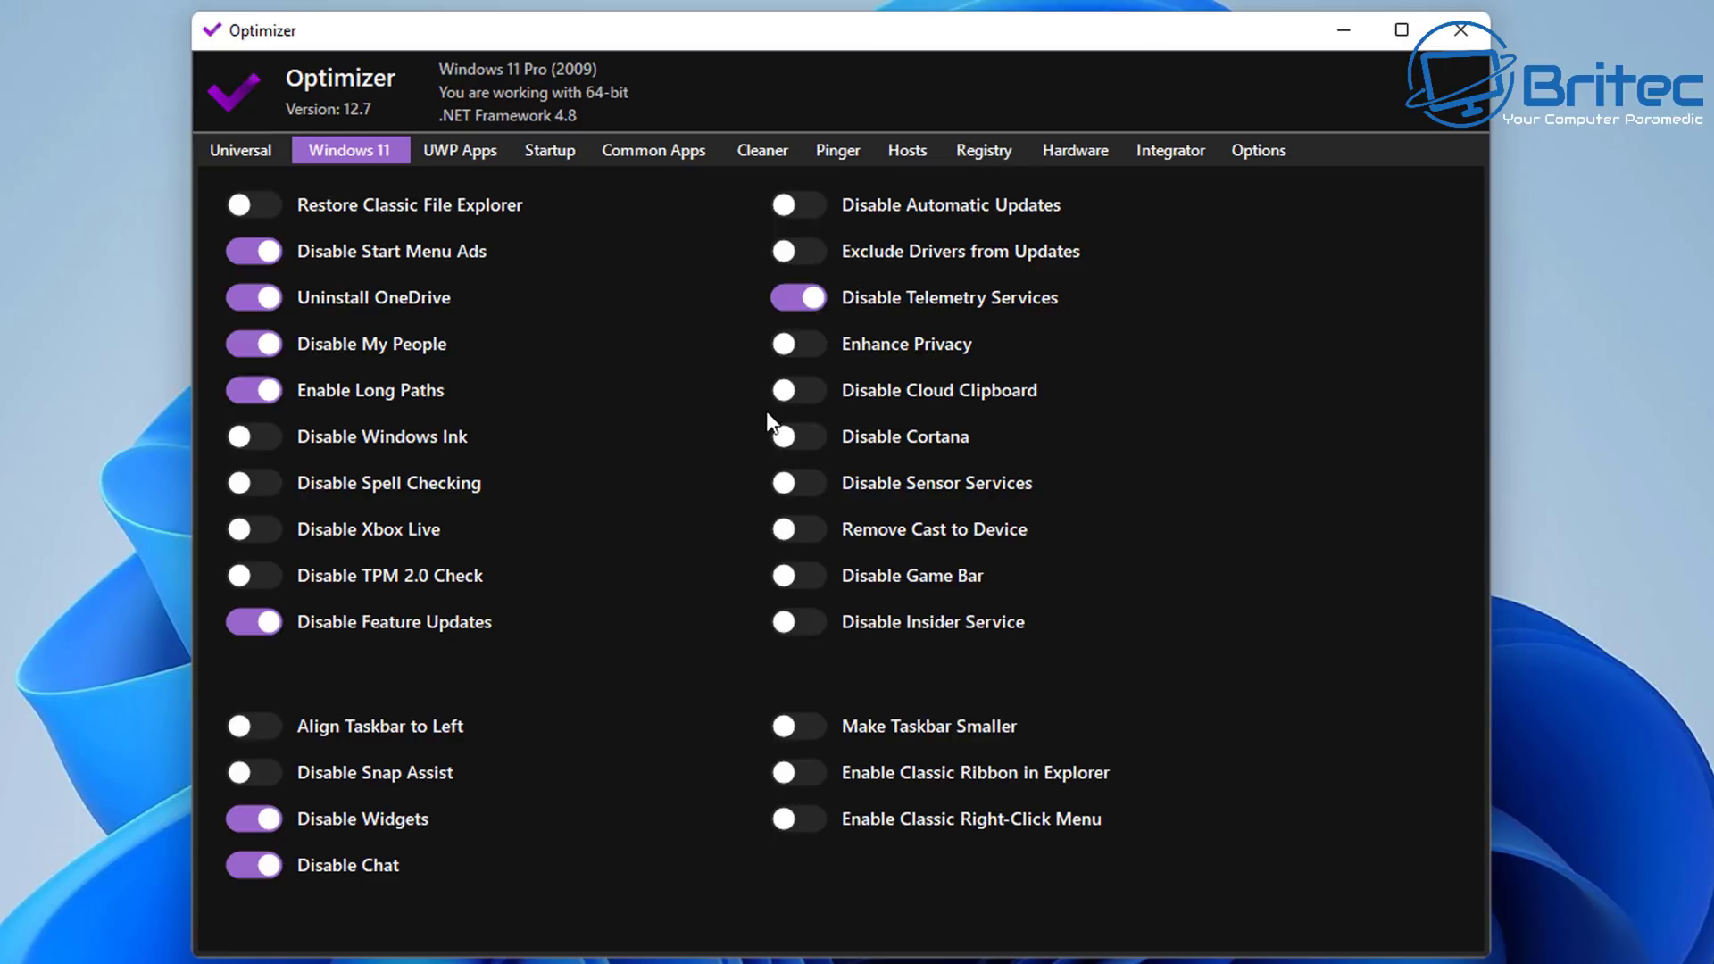
{"action": "left_click", "coordinate": [786, 348]}
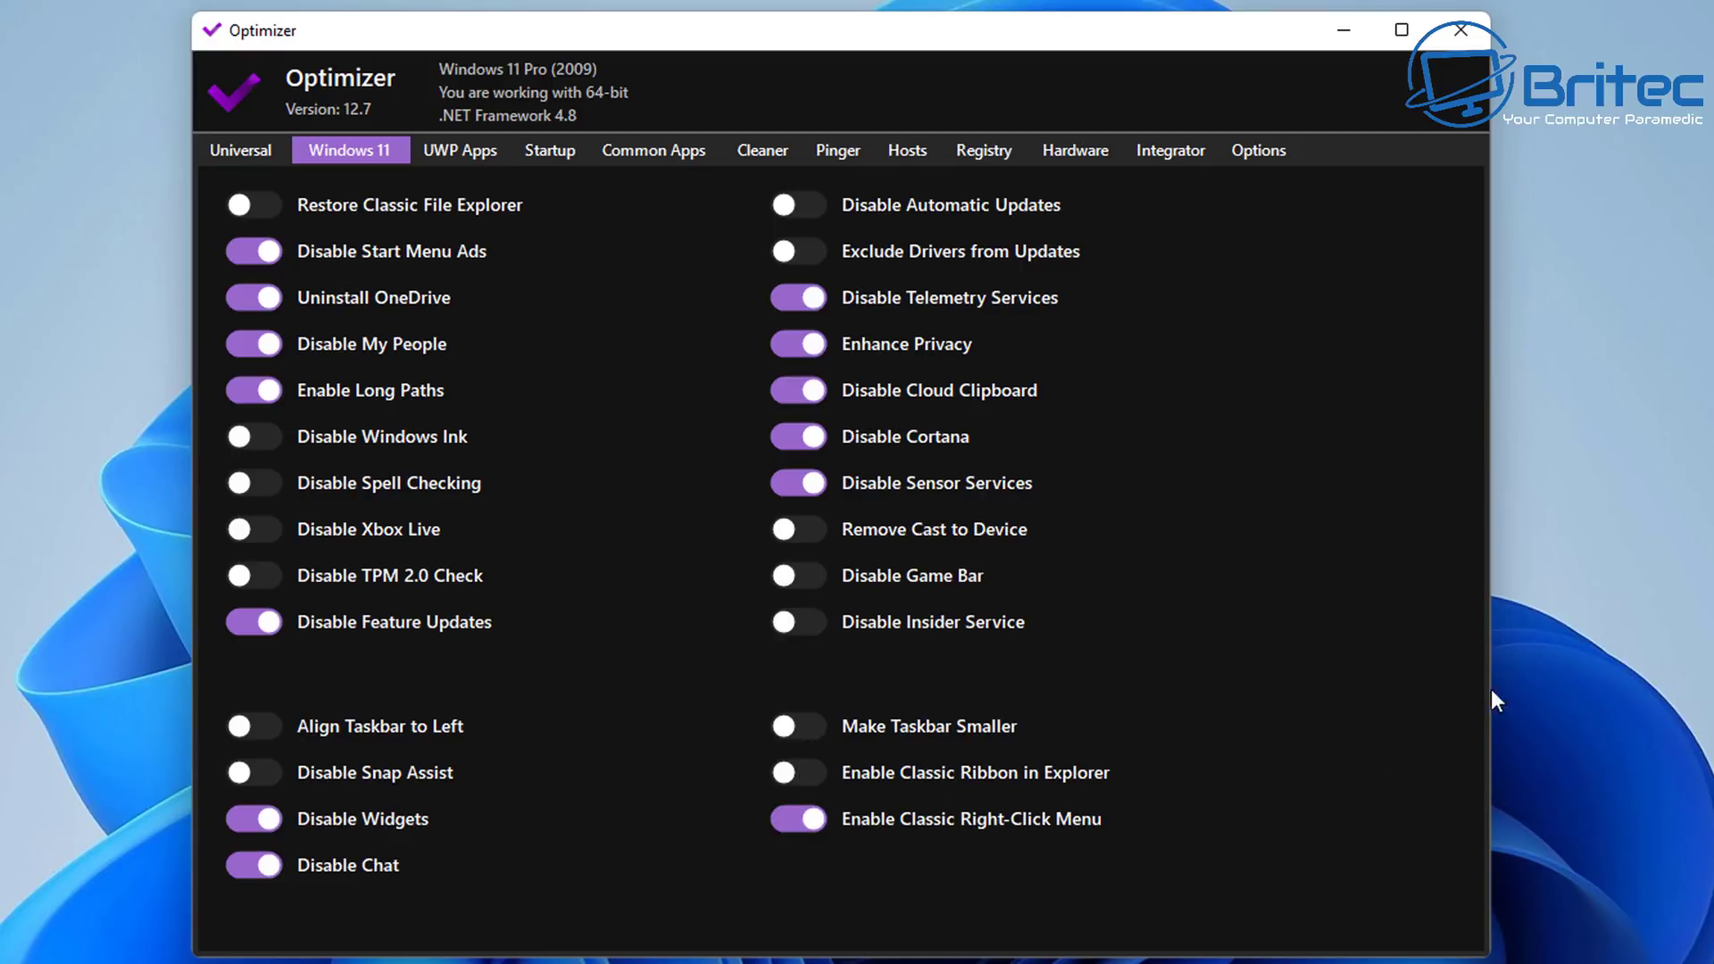
{"action": "left_click", "coordinate": [443, 152]}
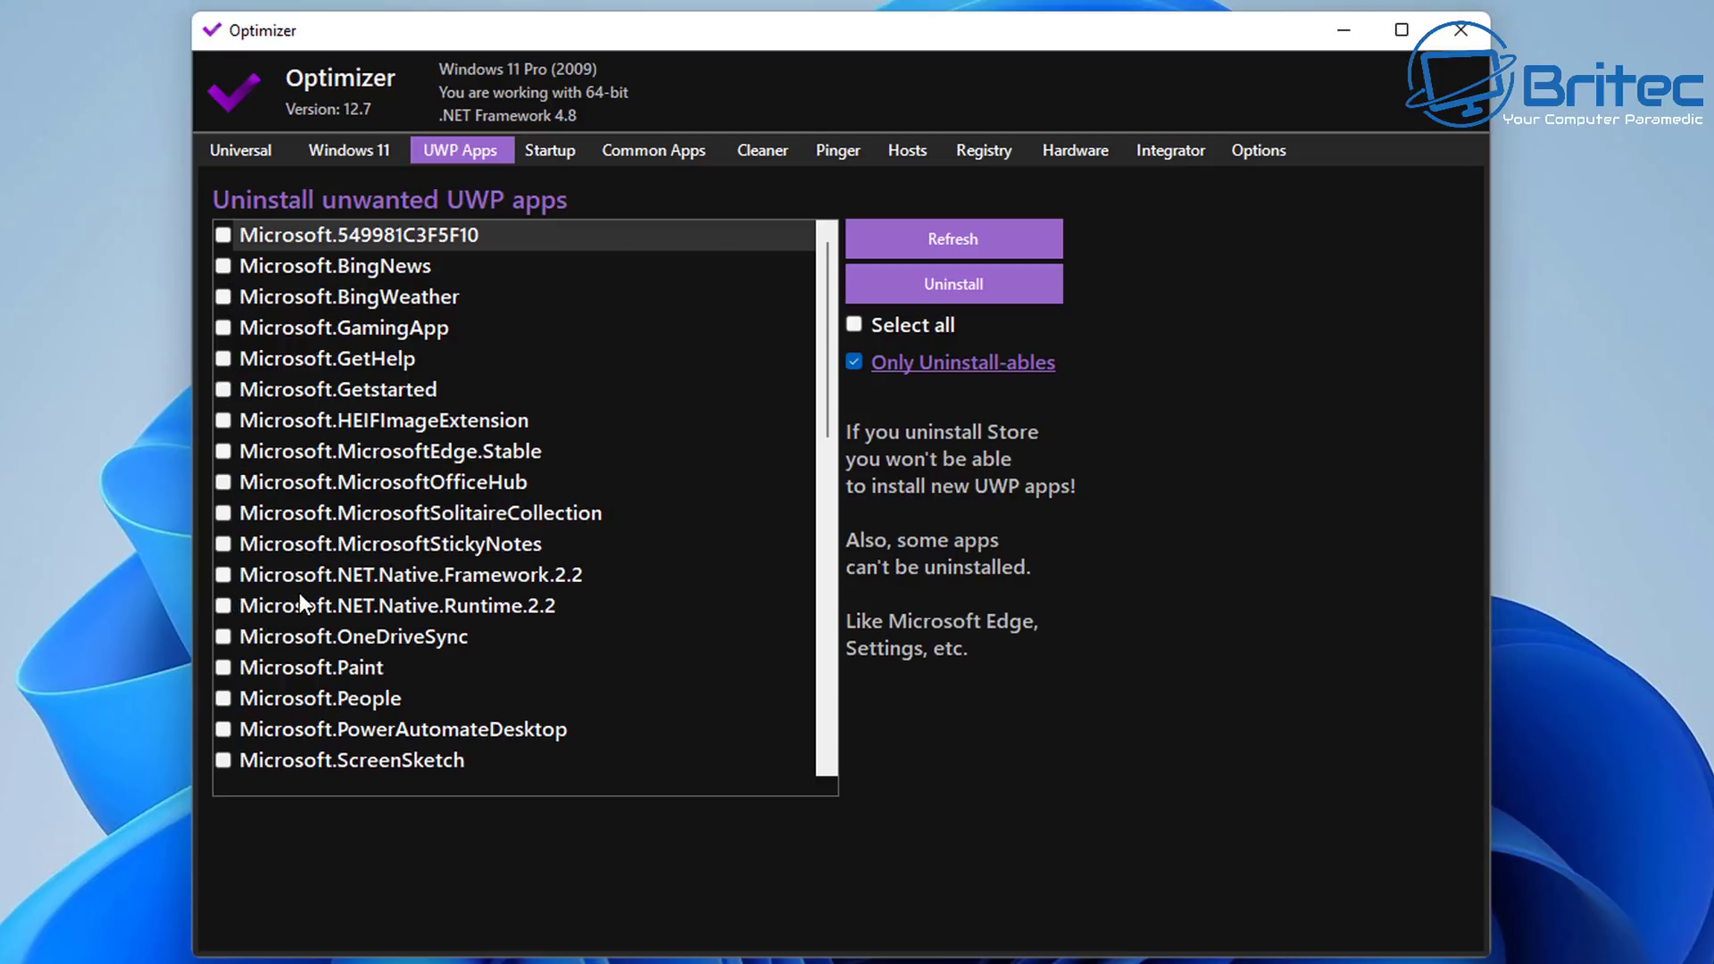
Tick Microsoft.People and Microsoft.WindowsMaps, then try select-all and clear it again.
{"action": "scroll", "coordinate": [369, 635], "scroll_direction": "down", "scroll_amount": 3}
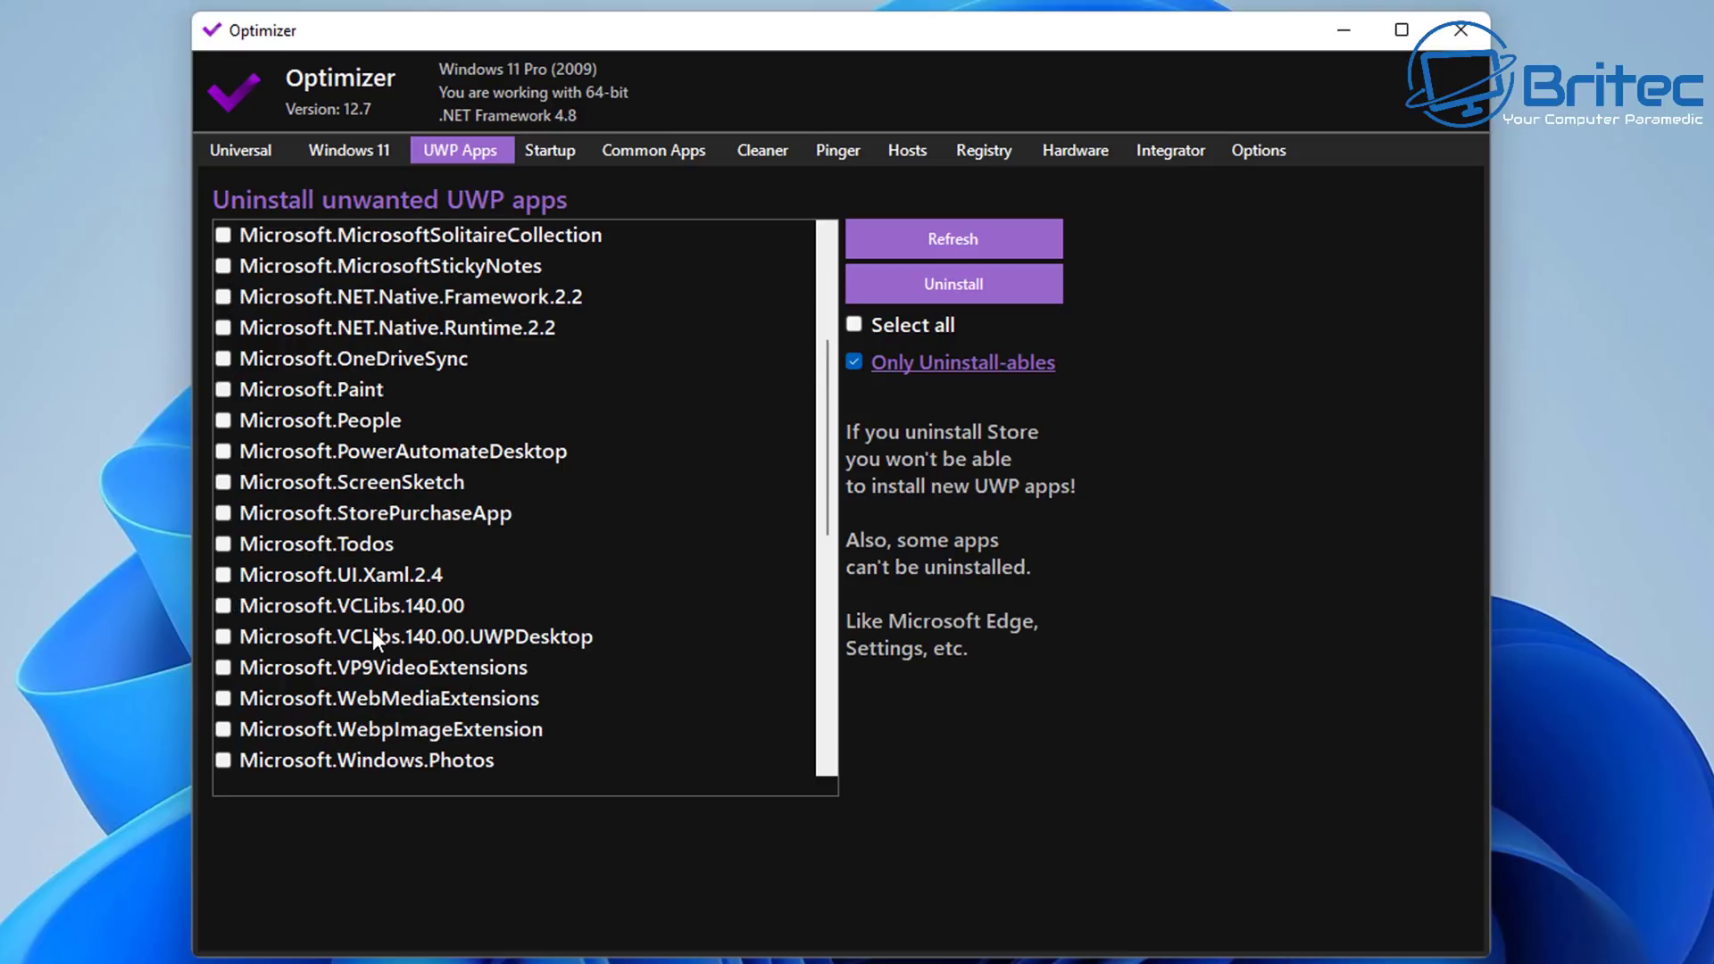
{"action": "scroll", "coordinate": [372, 629], "scroll_direction": "down", "scroll_amount": 2}
{"action": "scroll", "coordinate": [373, 630], "scroll_direction": "up", "scroll_amount": 1}
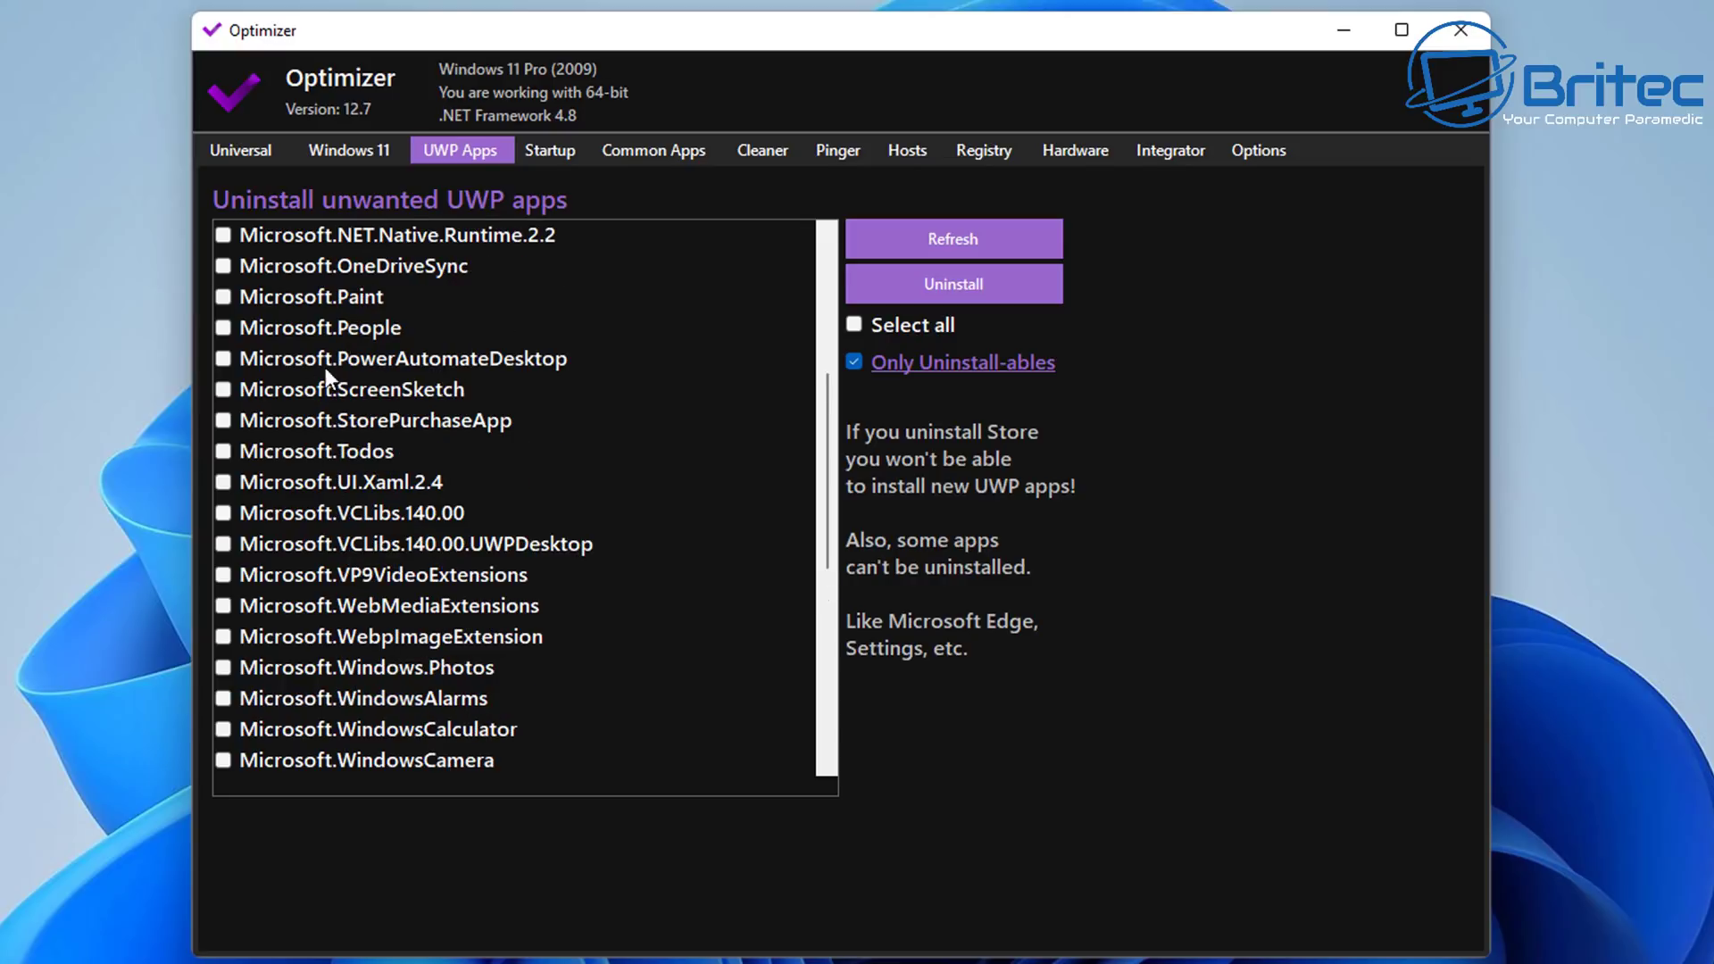
{"action": "left_click", "coordinate": [222, 328]}
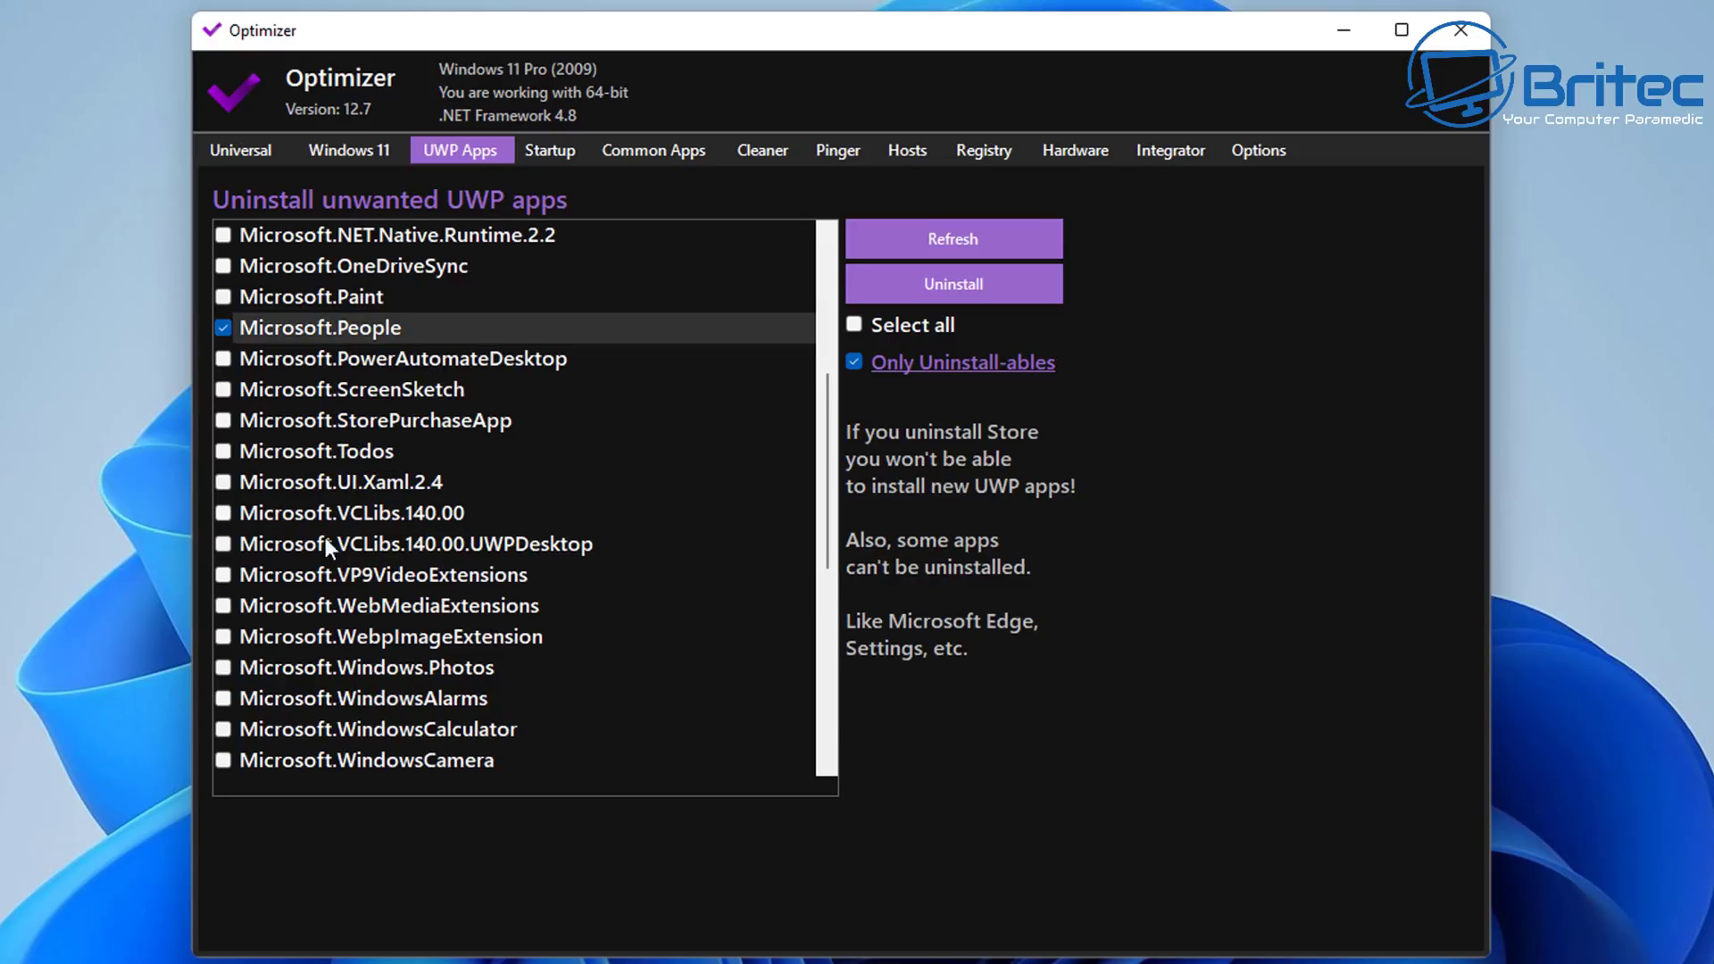
{"action": "scroll", "coordinate": [314, 698], "scroll_direction": "down", "scroll_amount": 1}
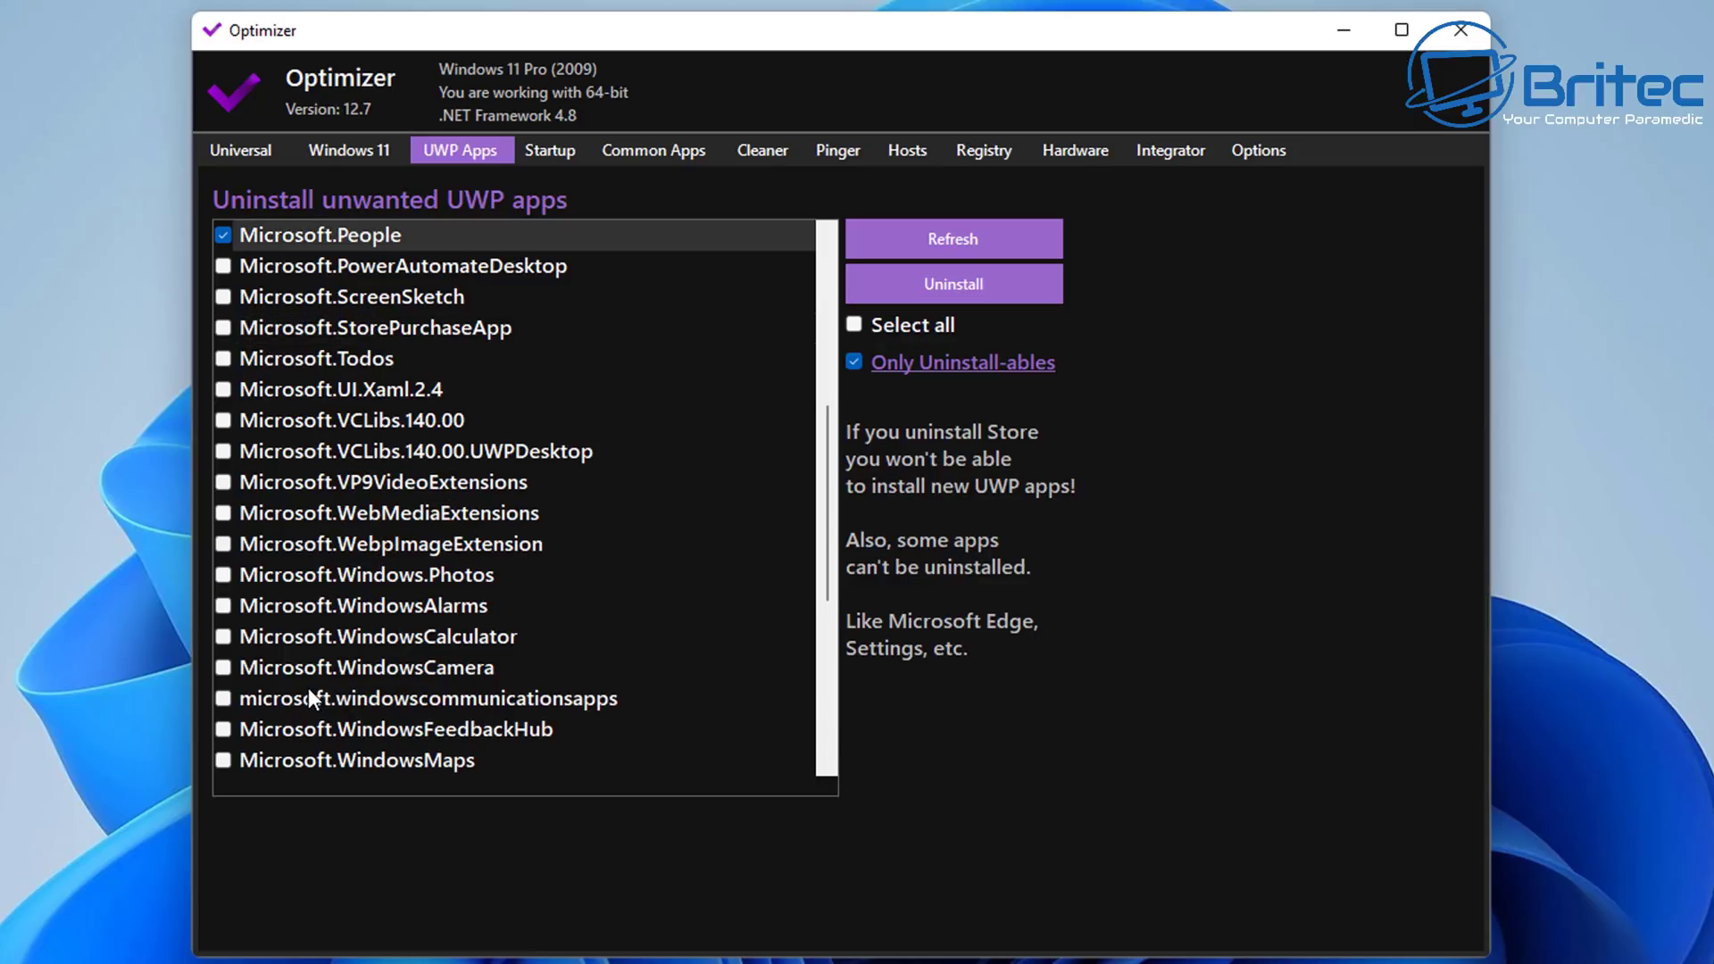
{"action": "scroll", "coordinate": [298, 687], "scroll_direction": "down", "scroll_amount": 1}
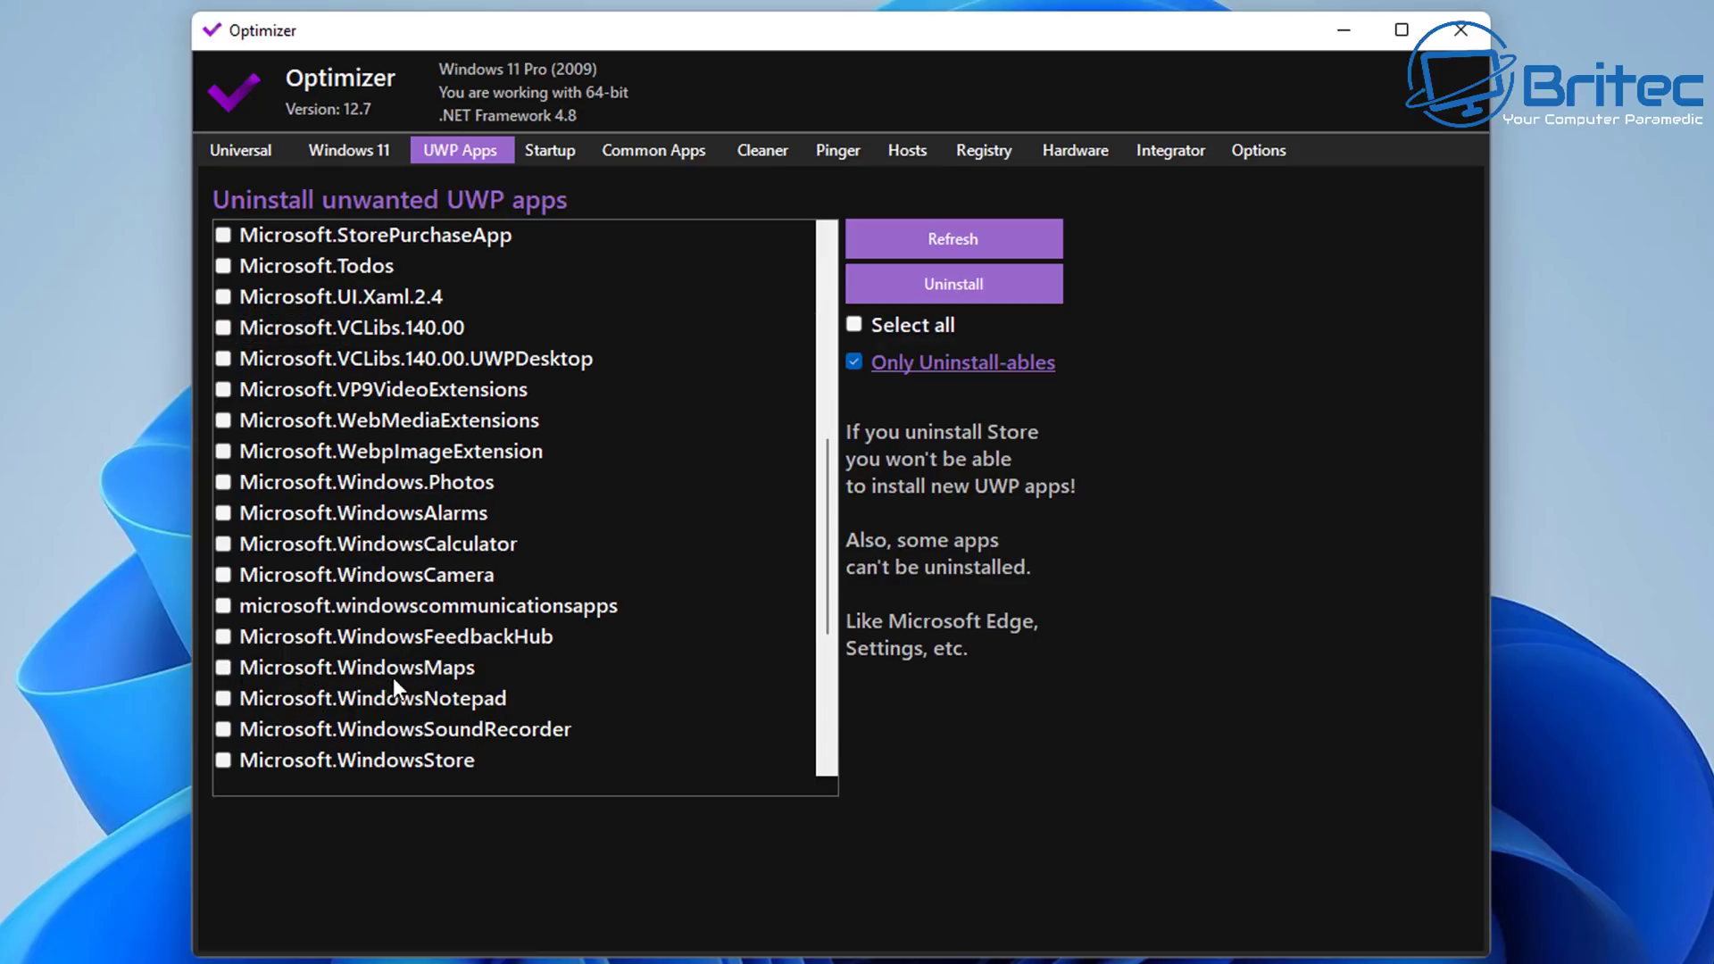
{"action": "left_click", "coordinate": [225, 668]}
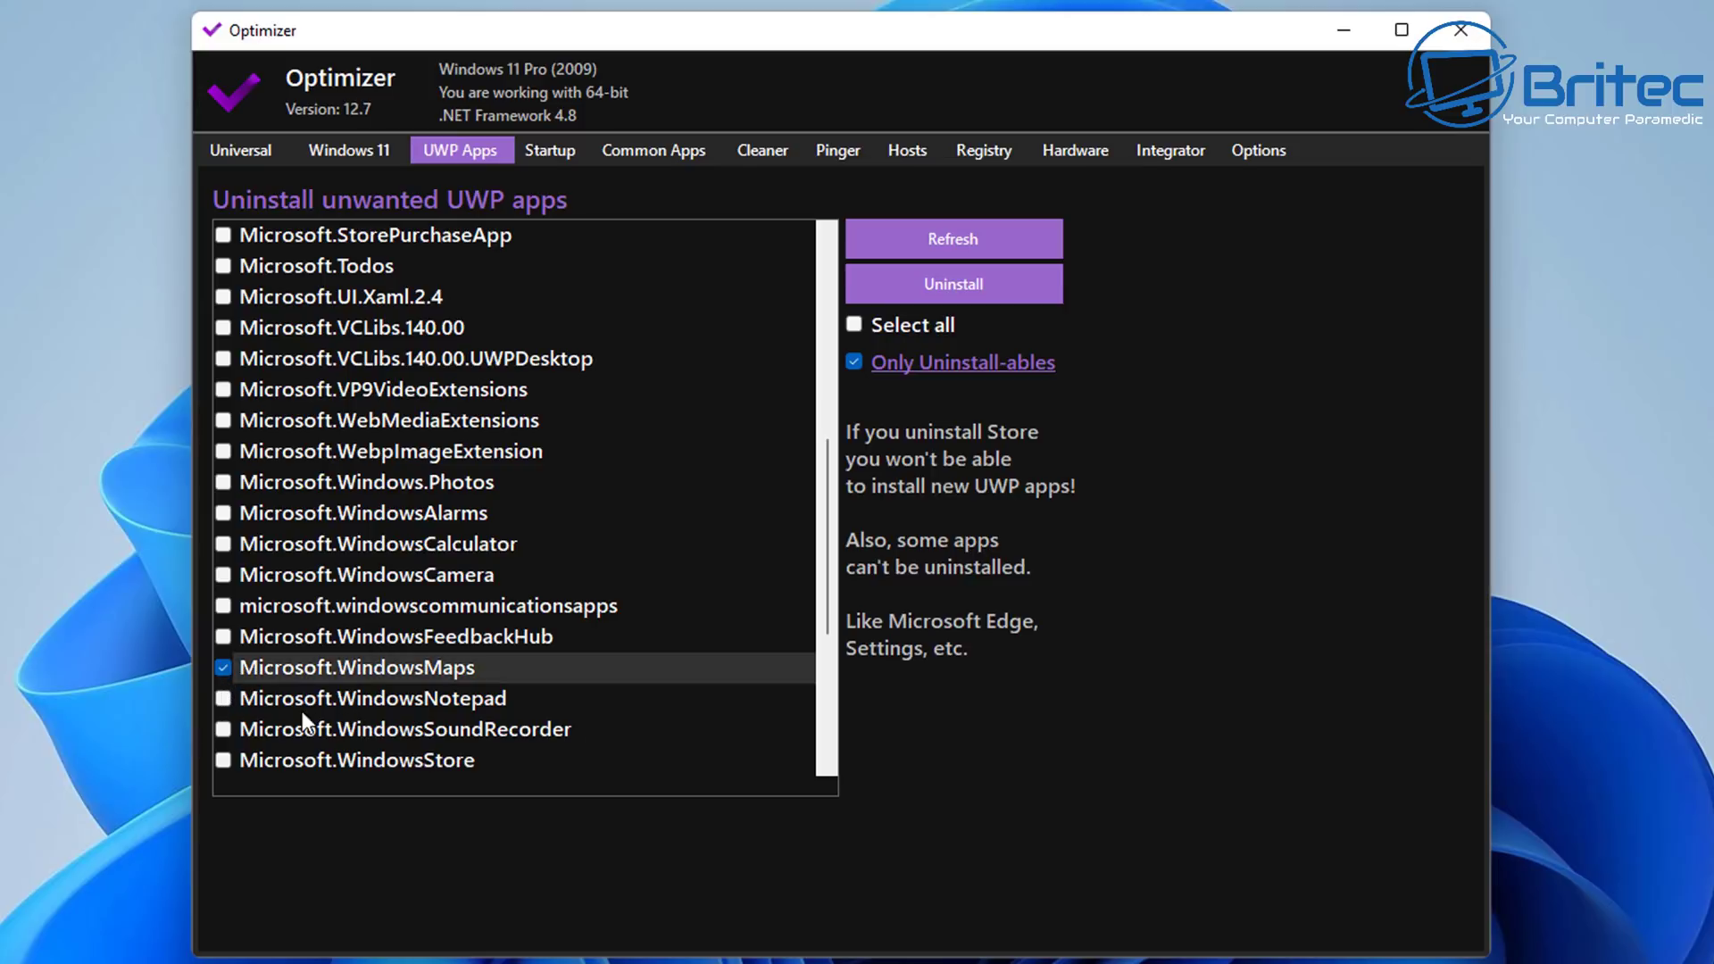
{"action": "scroll", "coordinate": [302, 741], "scroll_direction": "down", "scroll_amount": 1}
{"action": "scroll", "coordinate": [348, 679], "scroll_direction": "down", "scroll_amount": 1}
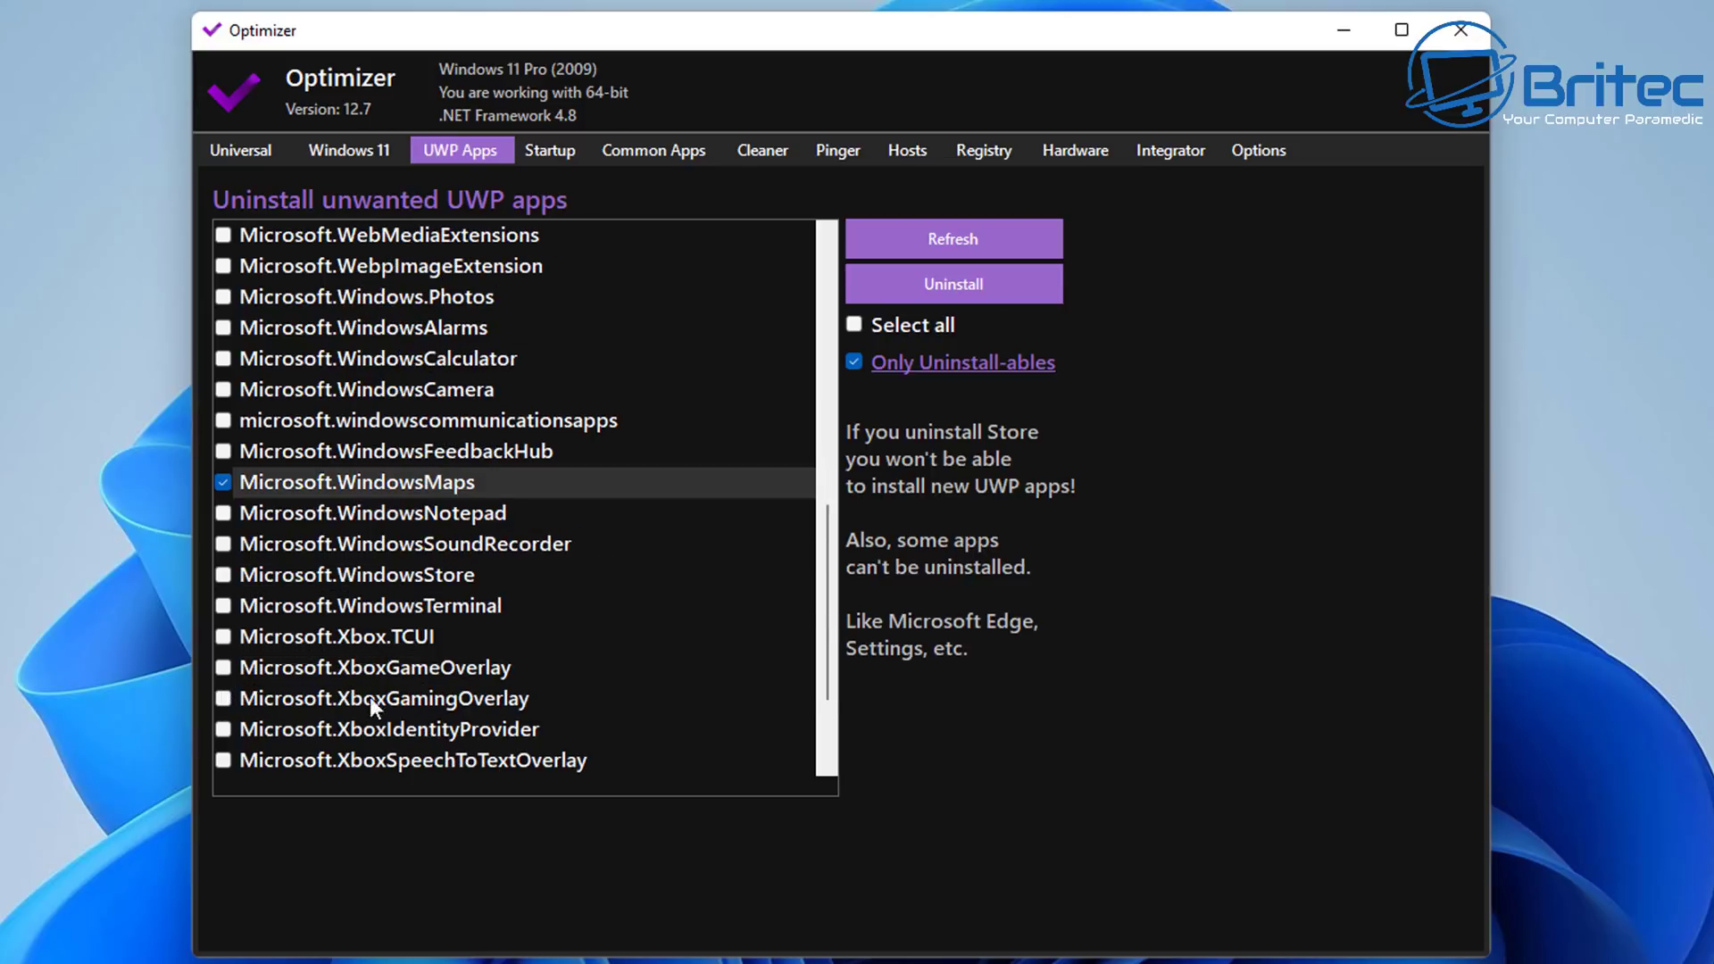
{"action": "scroll", "coordinate": [625, 726], "scroll_direction": "down", "scroll_amount": 2}
{"action": "scroll", "coordinate": [623, 709], "scroll_direction": "up", "scroll_amount": 10}
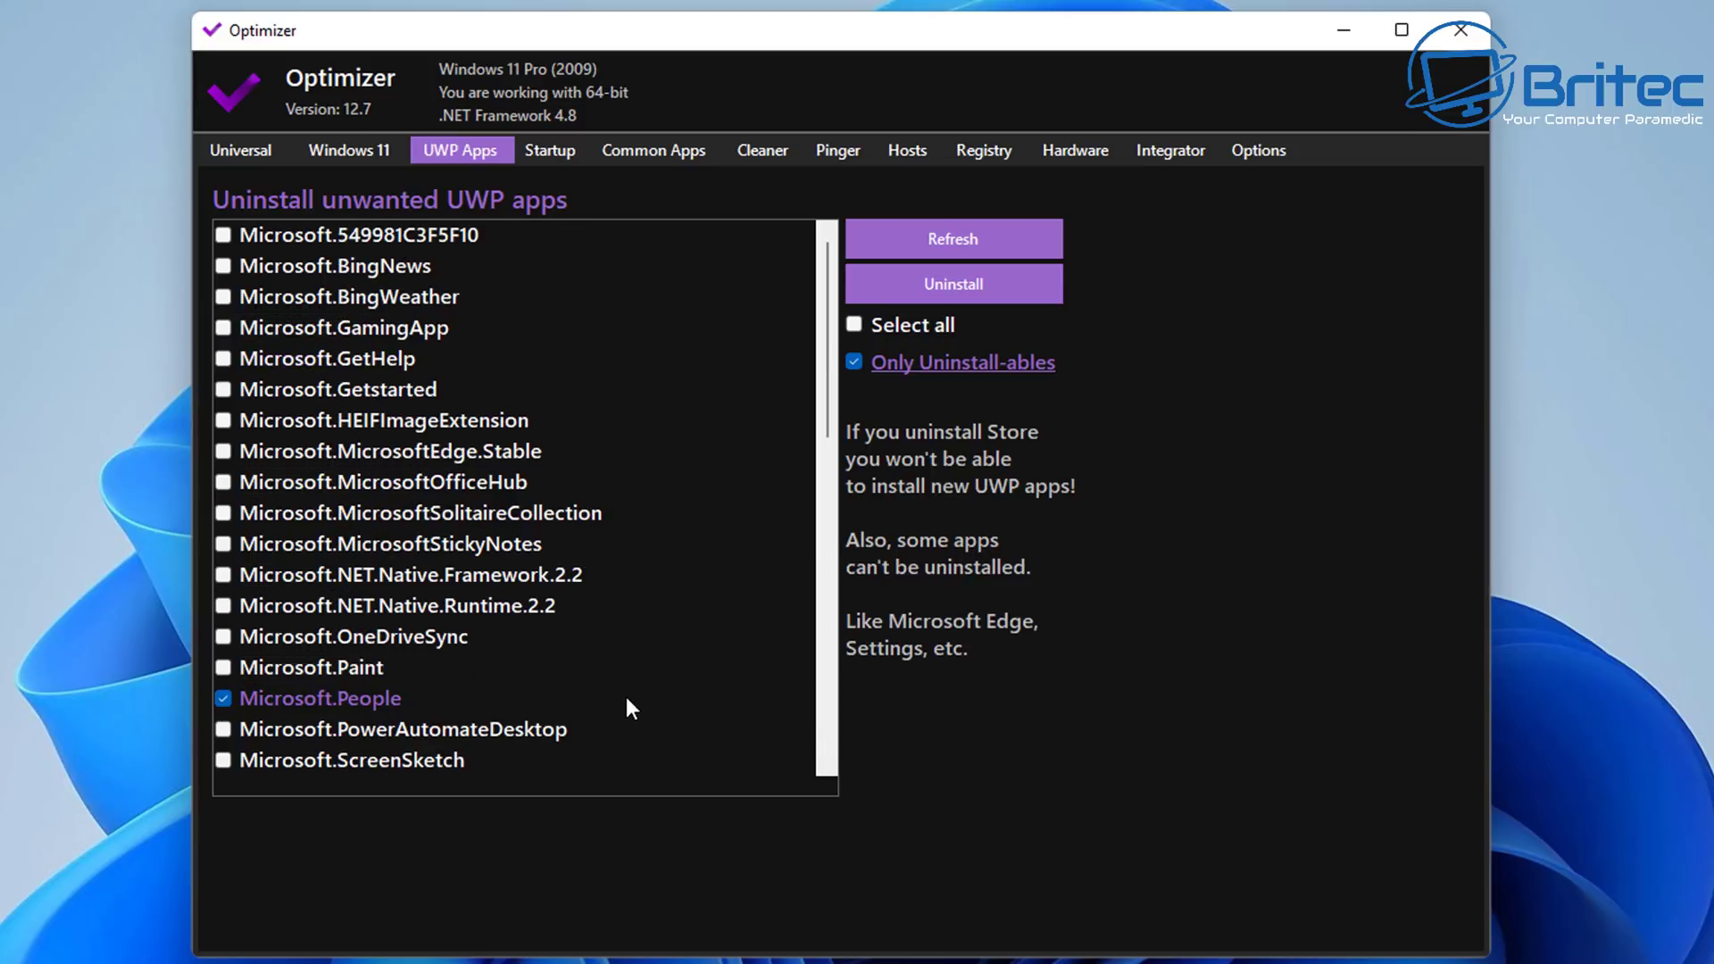
{"action": "left_click", "coordinate": [854, 325]}
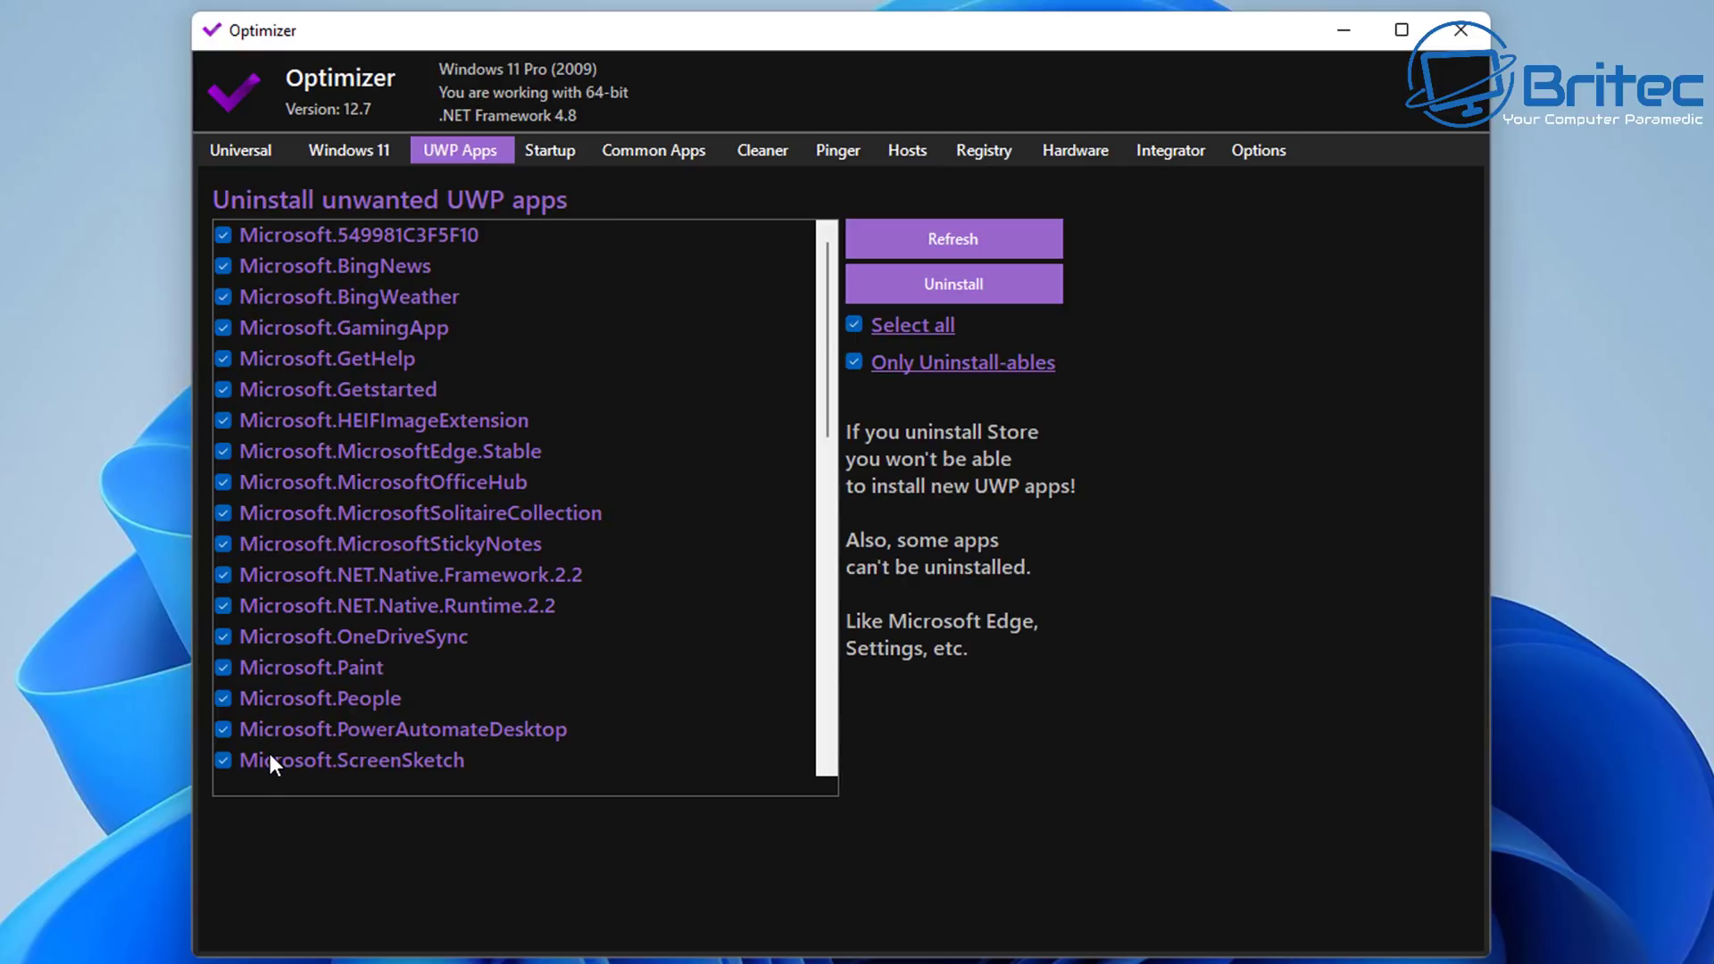
{"action": "left_click", "coordinate": [855, 325]}
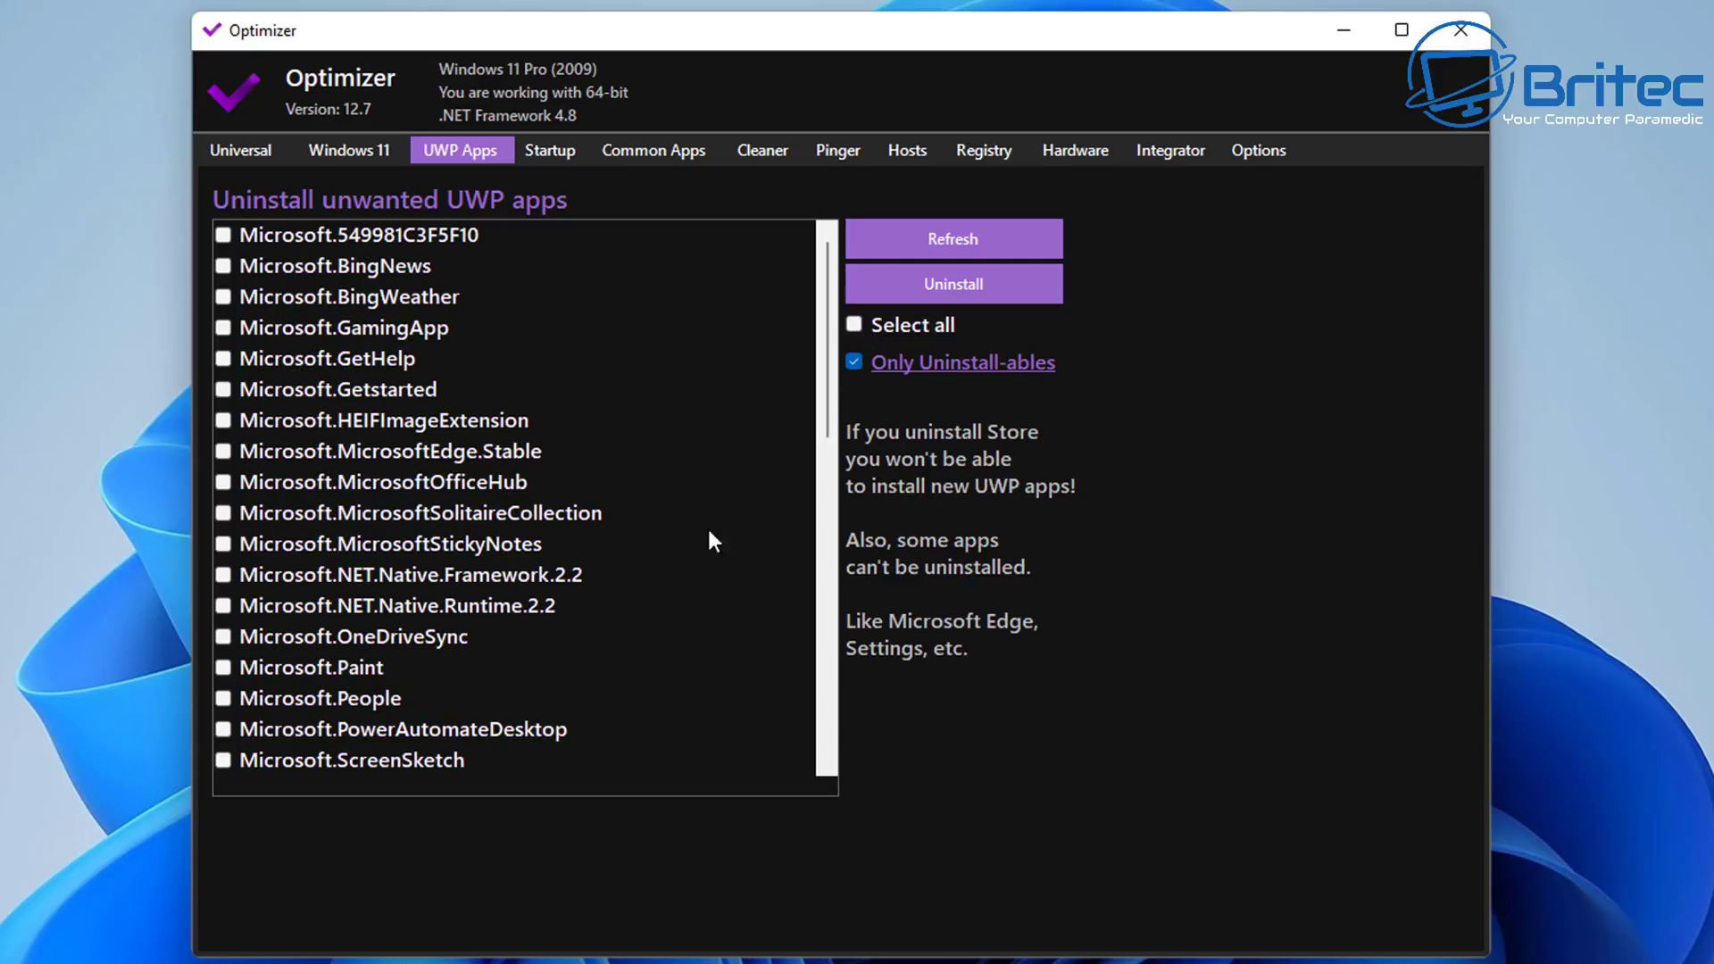
Uninstall Microsoft.WindowsMaps and confirm with Yes.
{"action": "scroll", "coordinate": [529, 637], "scroll_direction": "down", "scroll_amount": 5}
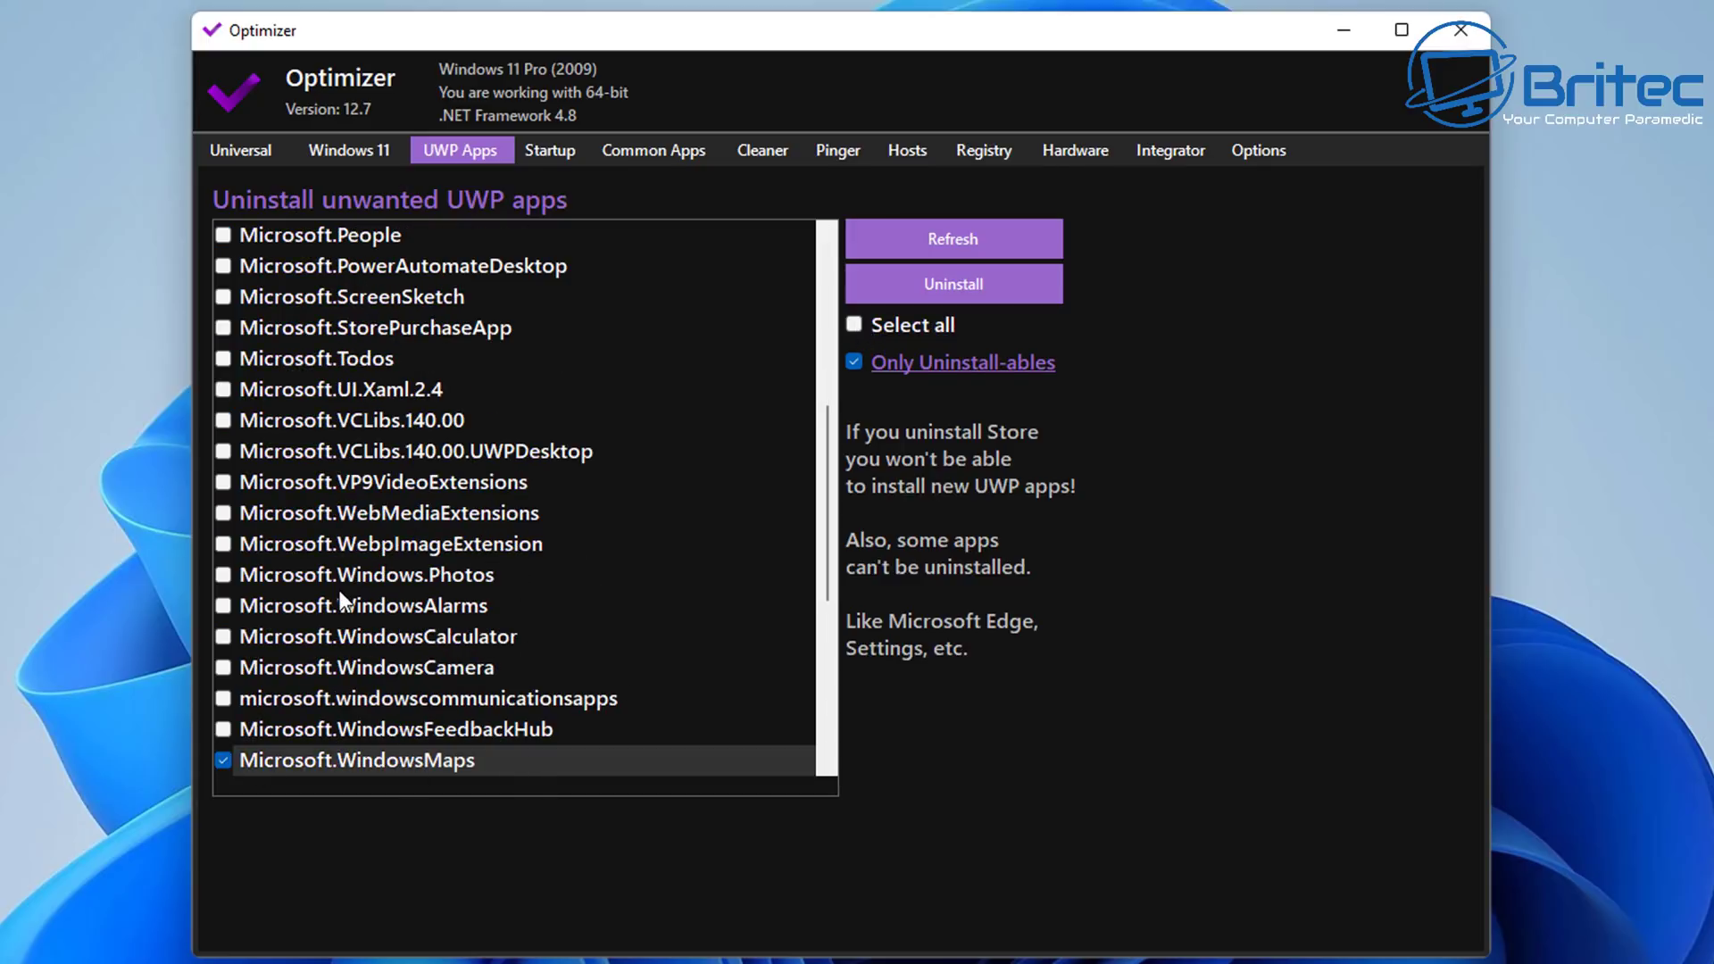
{"action": "scroll", "coordinate": [293, 746], "scroll_direction": "down", "scroll_amount": 2}
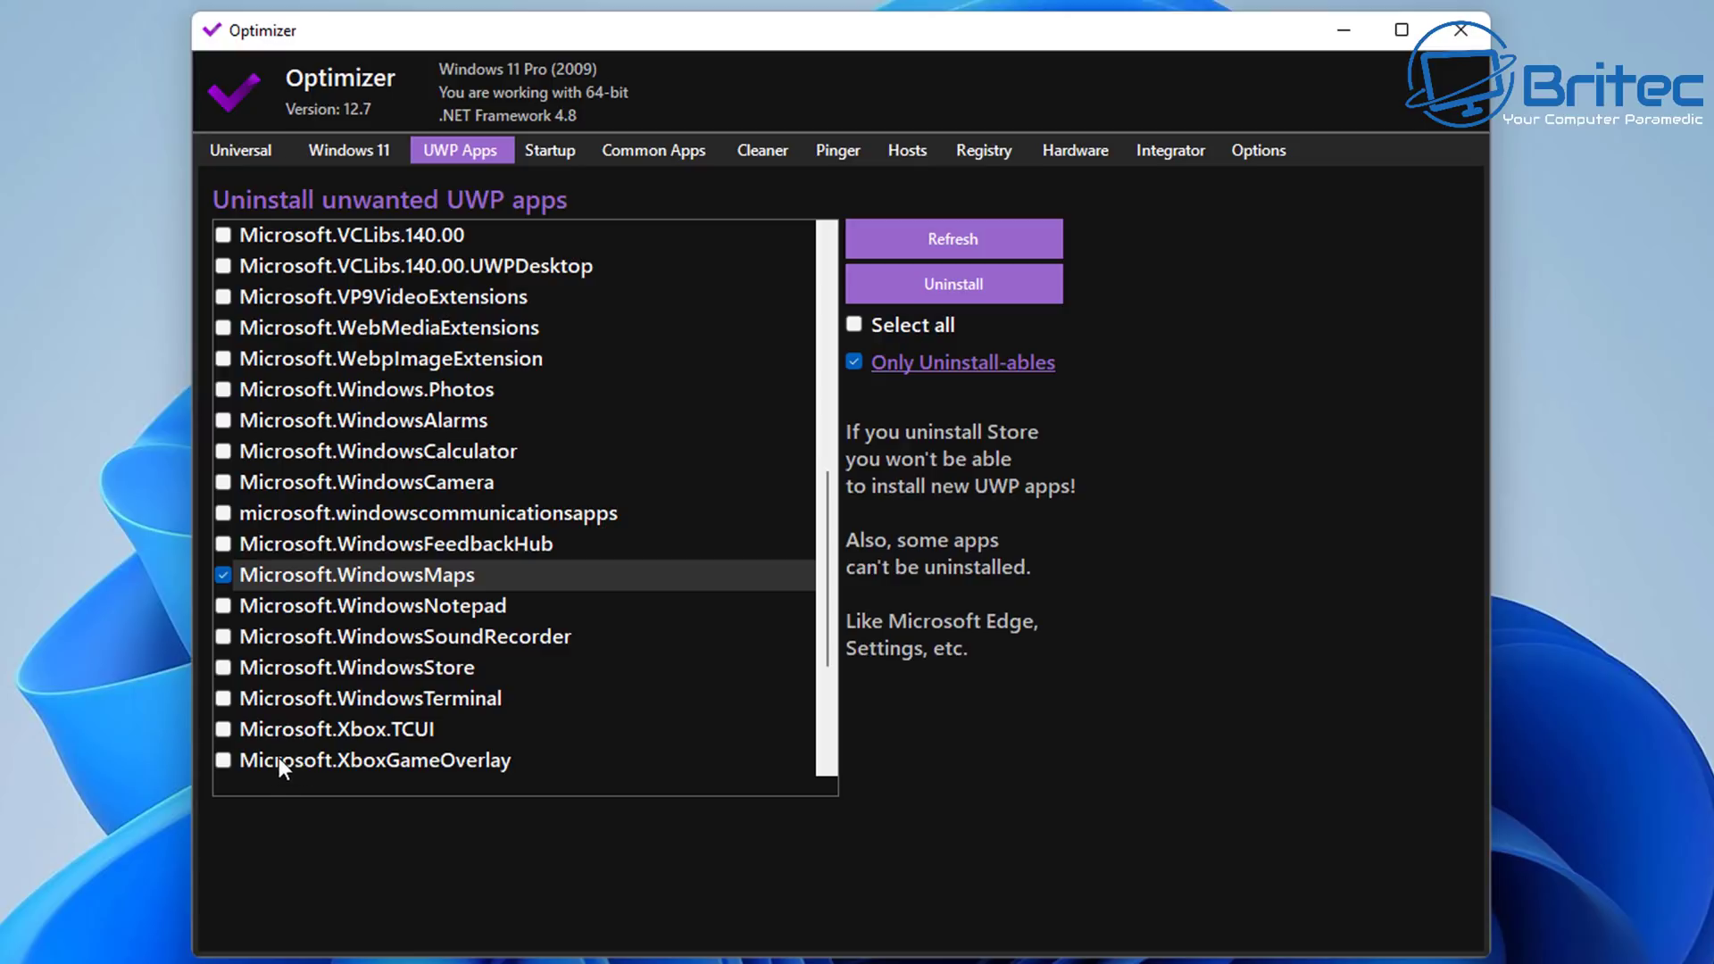
{"action": "scroll", "coordinate": [296, 737], "scroll_direction": "down", "scroll_amount": 1}
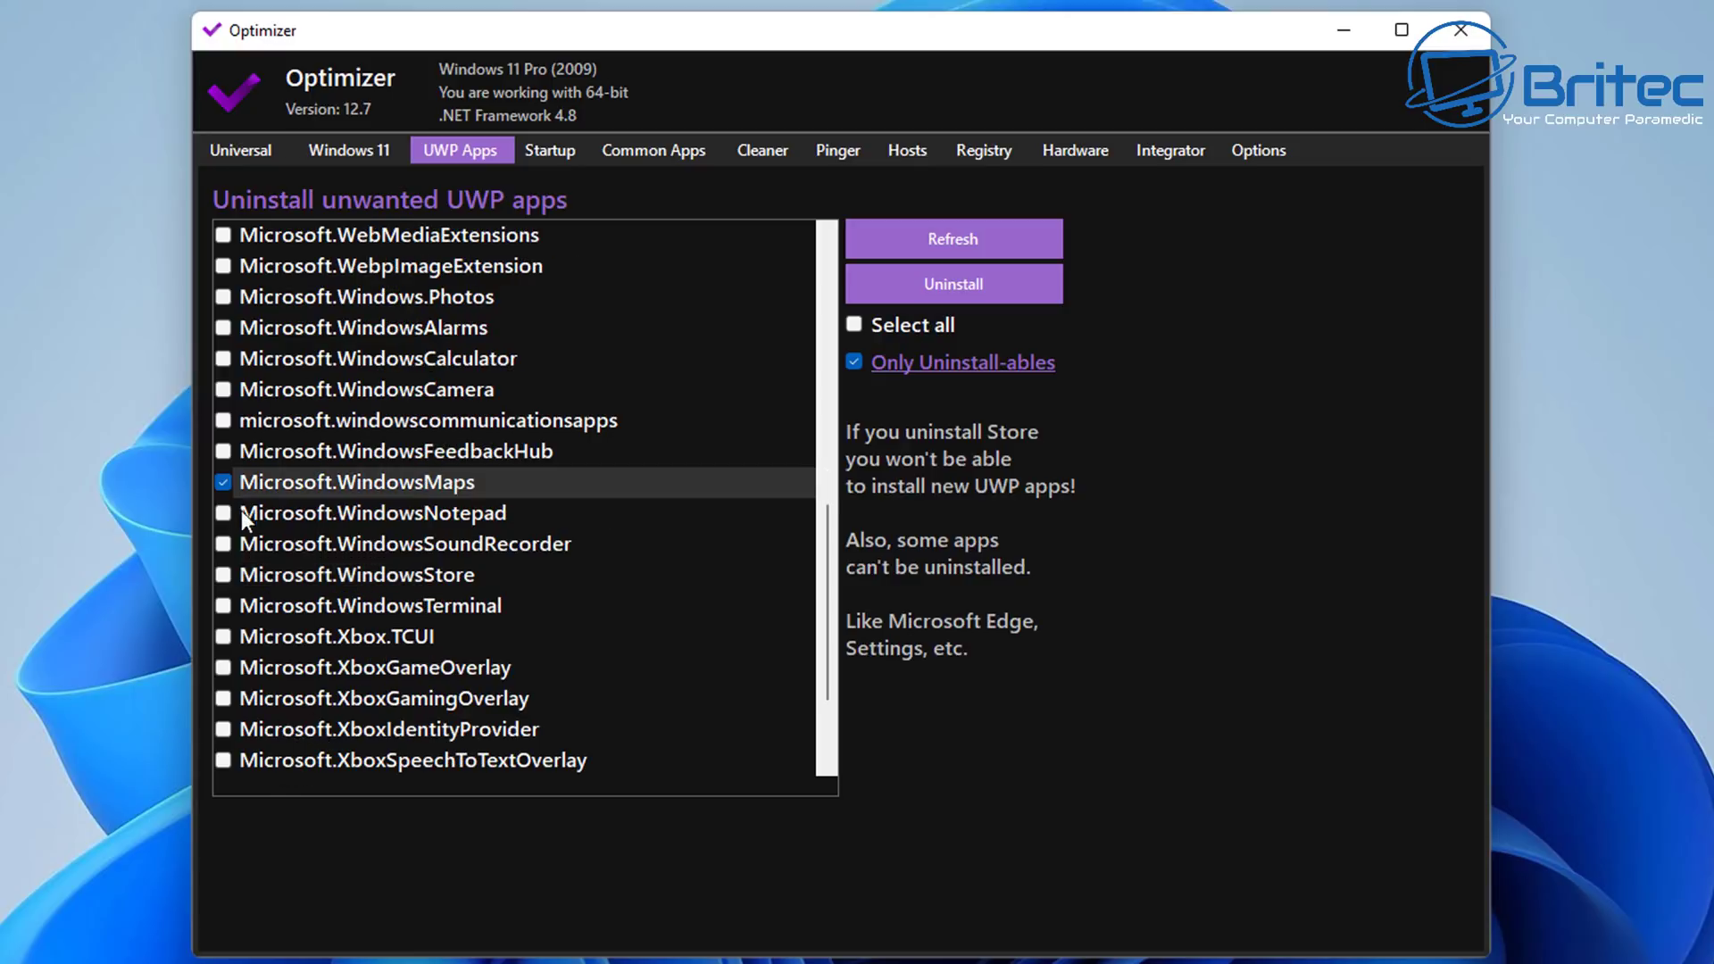
{"action": "left_click", "coordinate": [930, 279]}
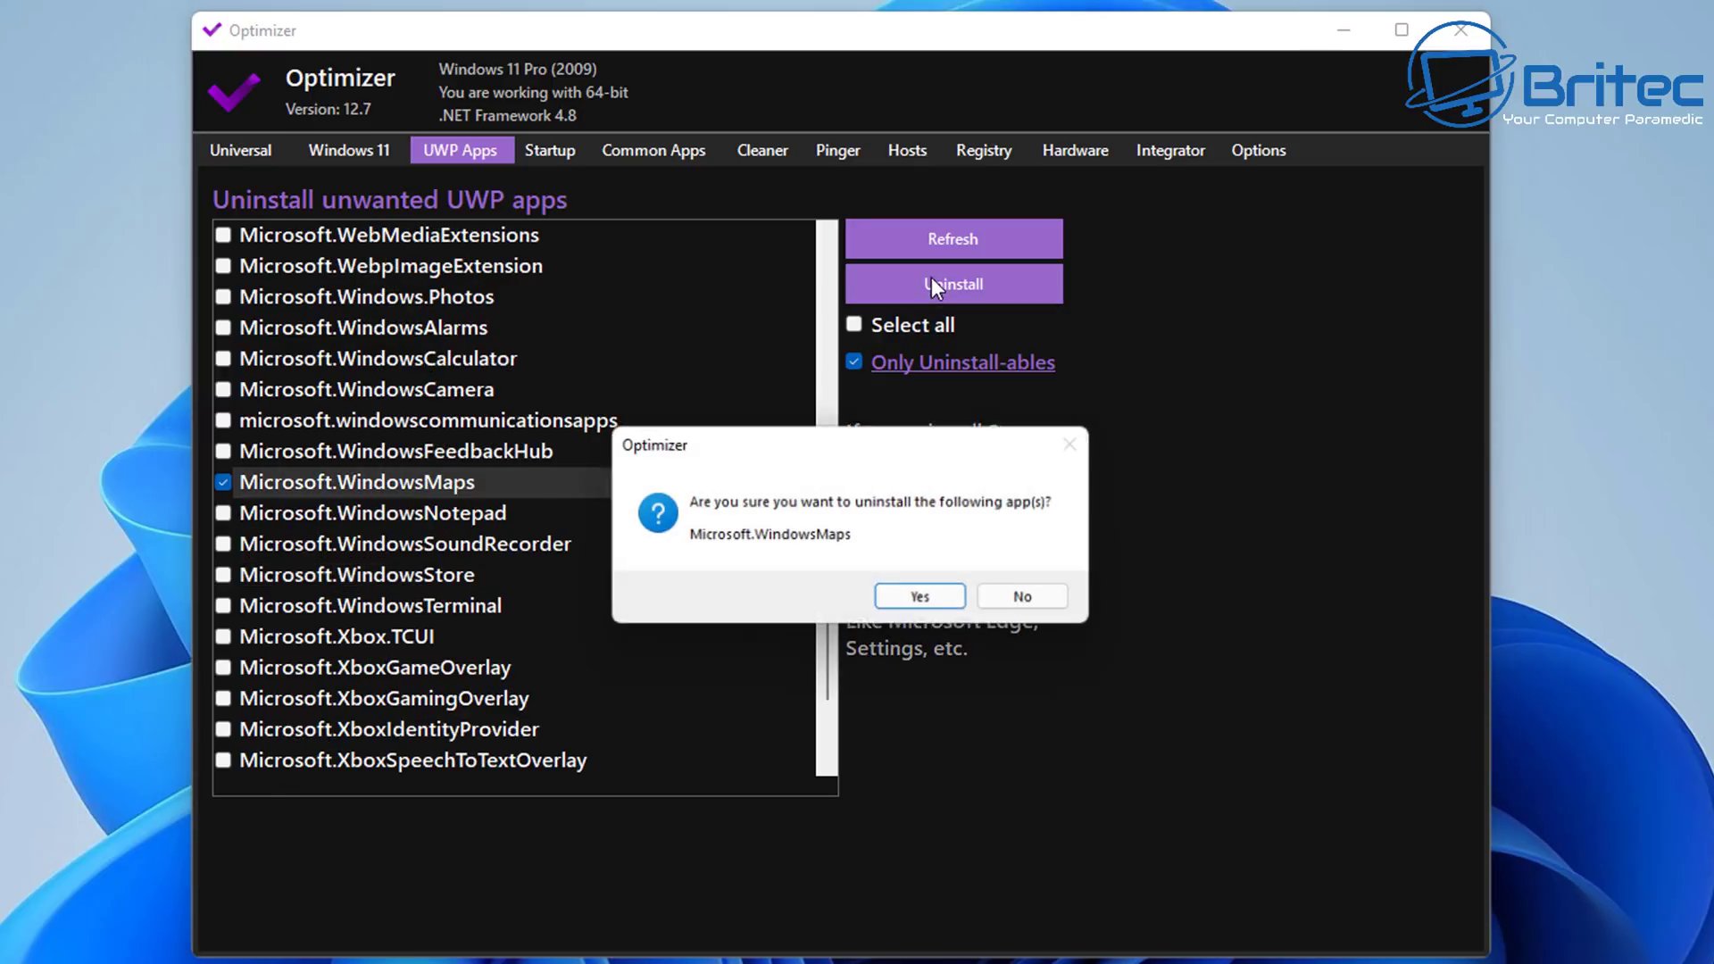
{"action": "left_click", "coordinate": [921, 597]}
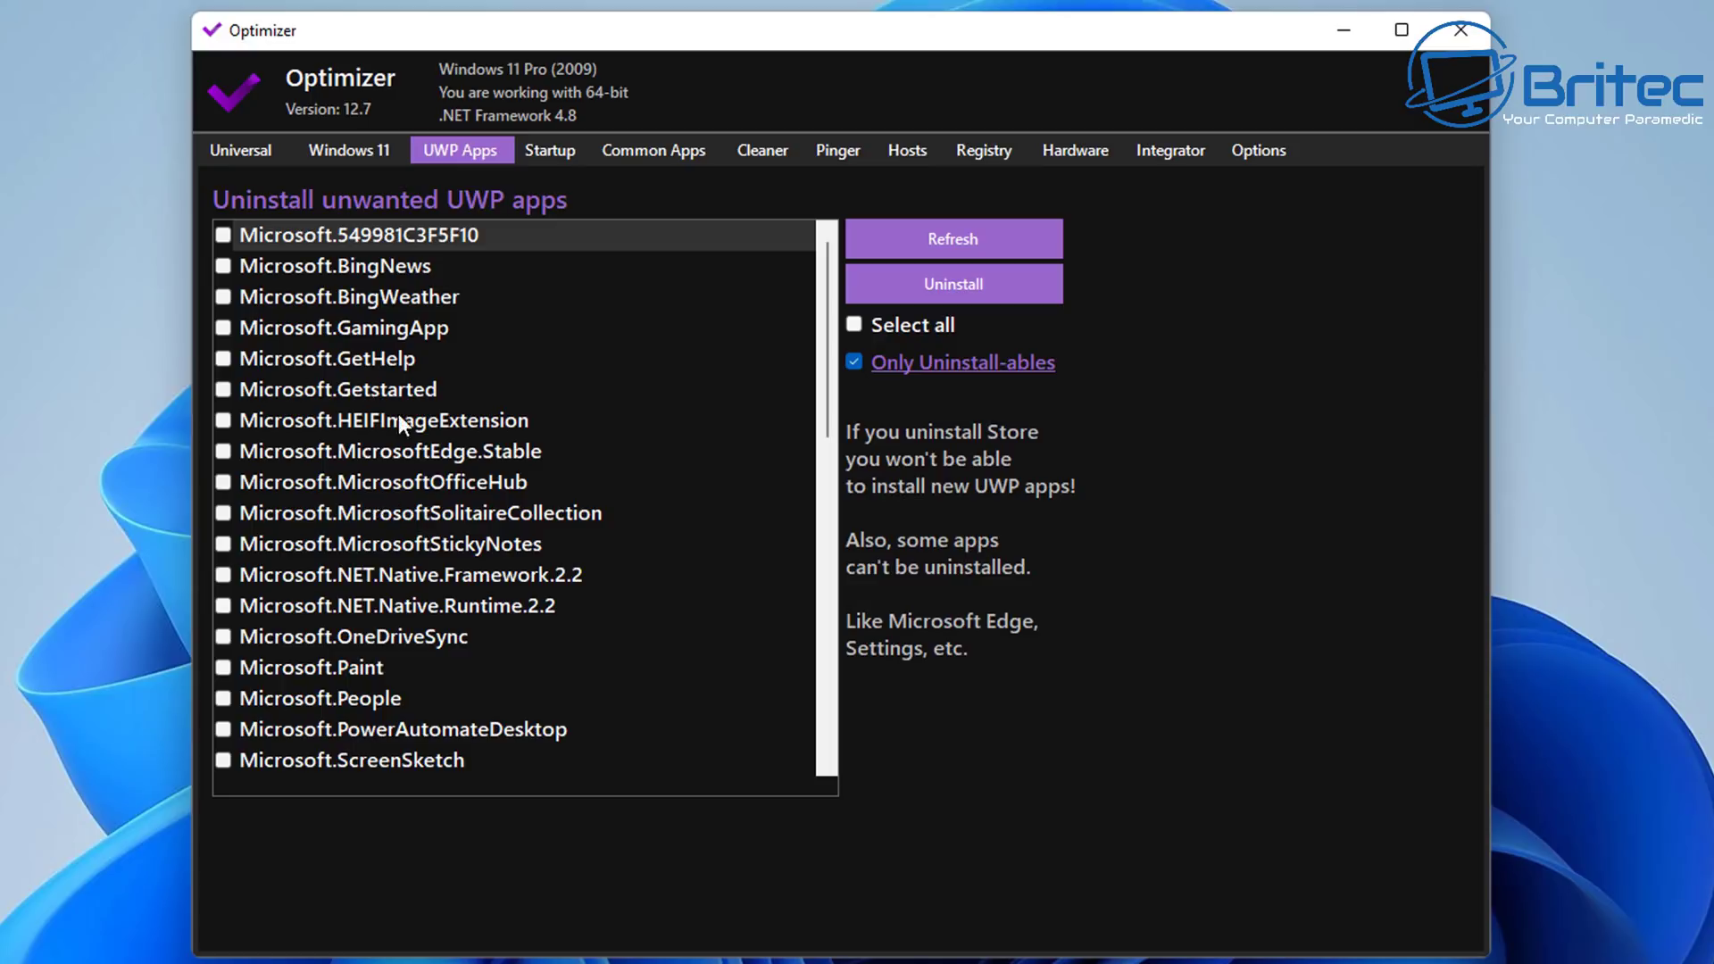
Delete the OneDrive entry from Optimizer's Startup list and confirm.
{"action": "left_click", "coordinate": [550, 153]}
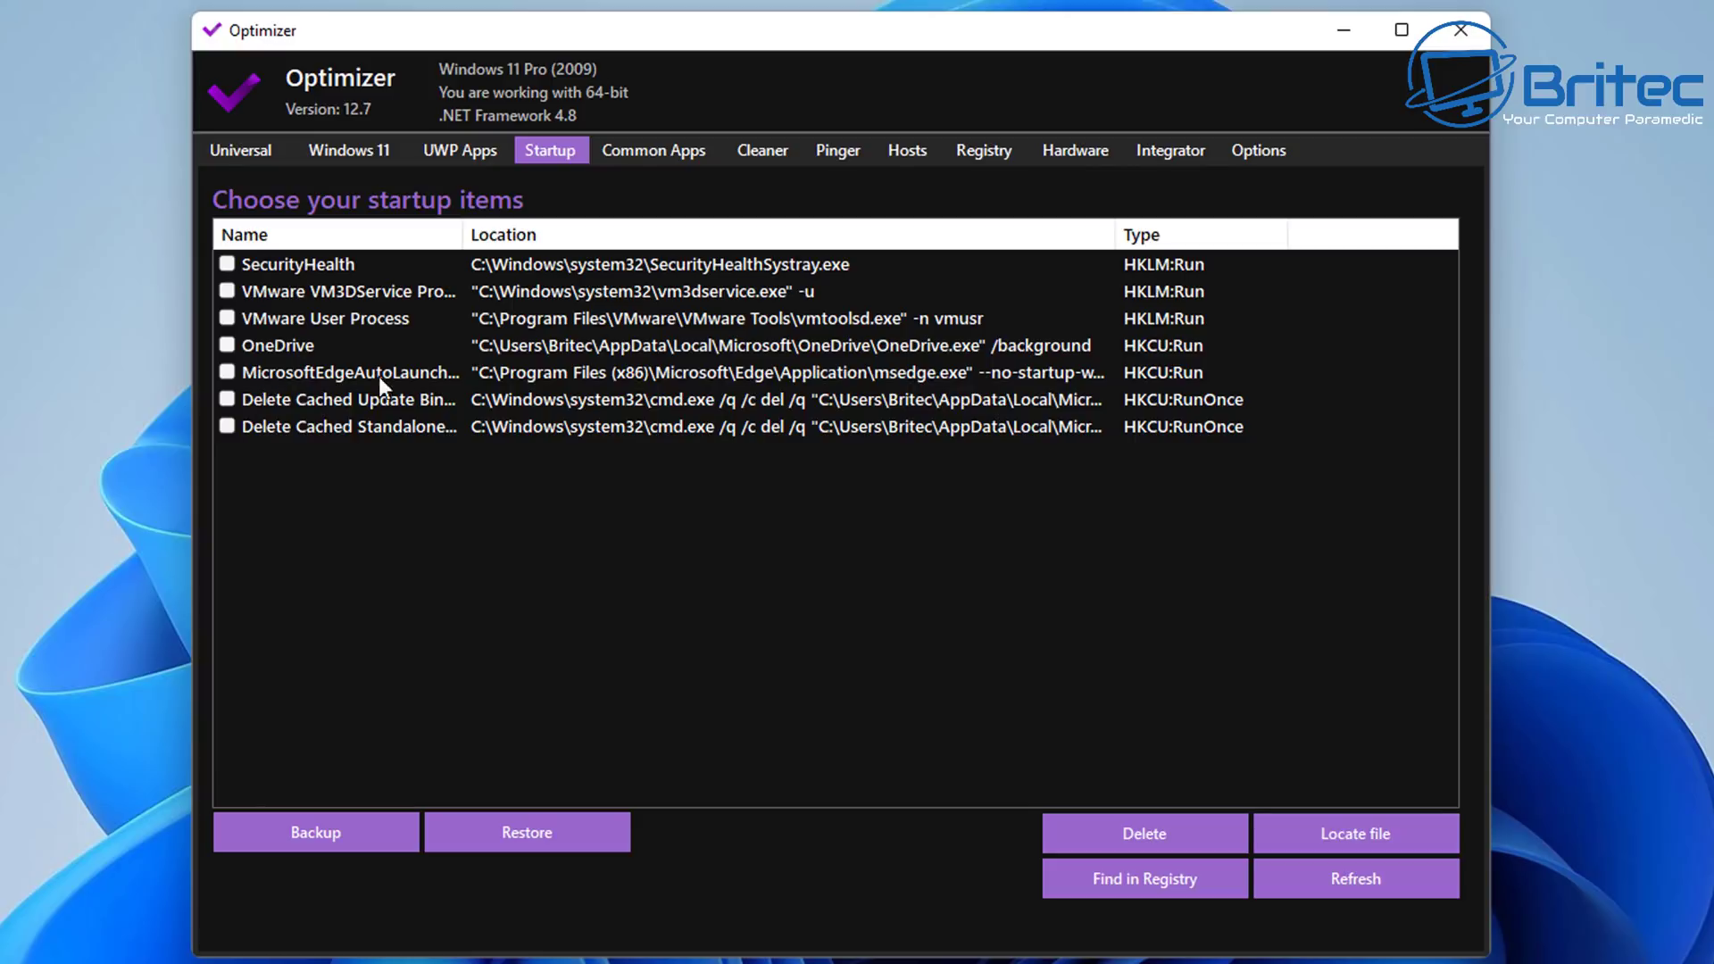
{"action": "left_click", "coordinate": [228, 345]}
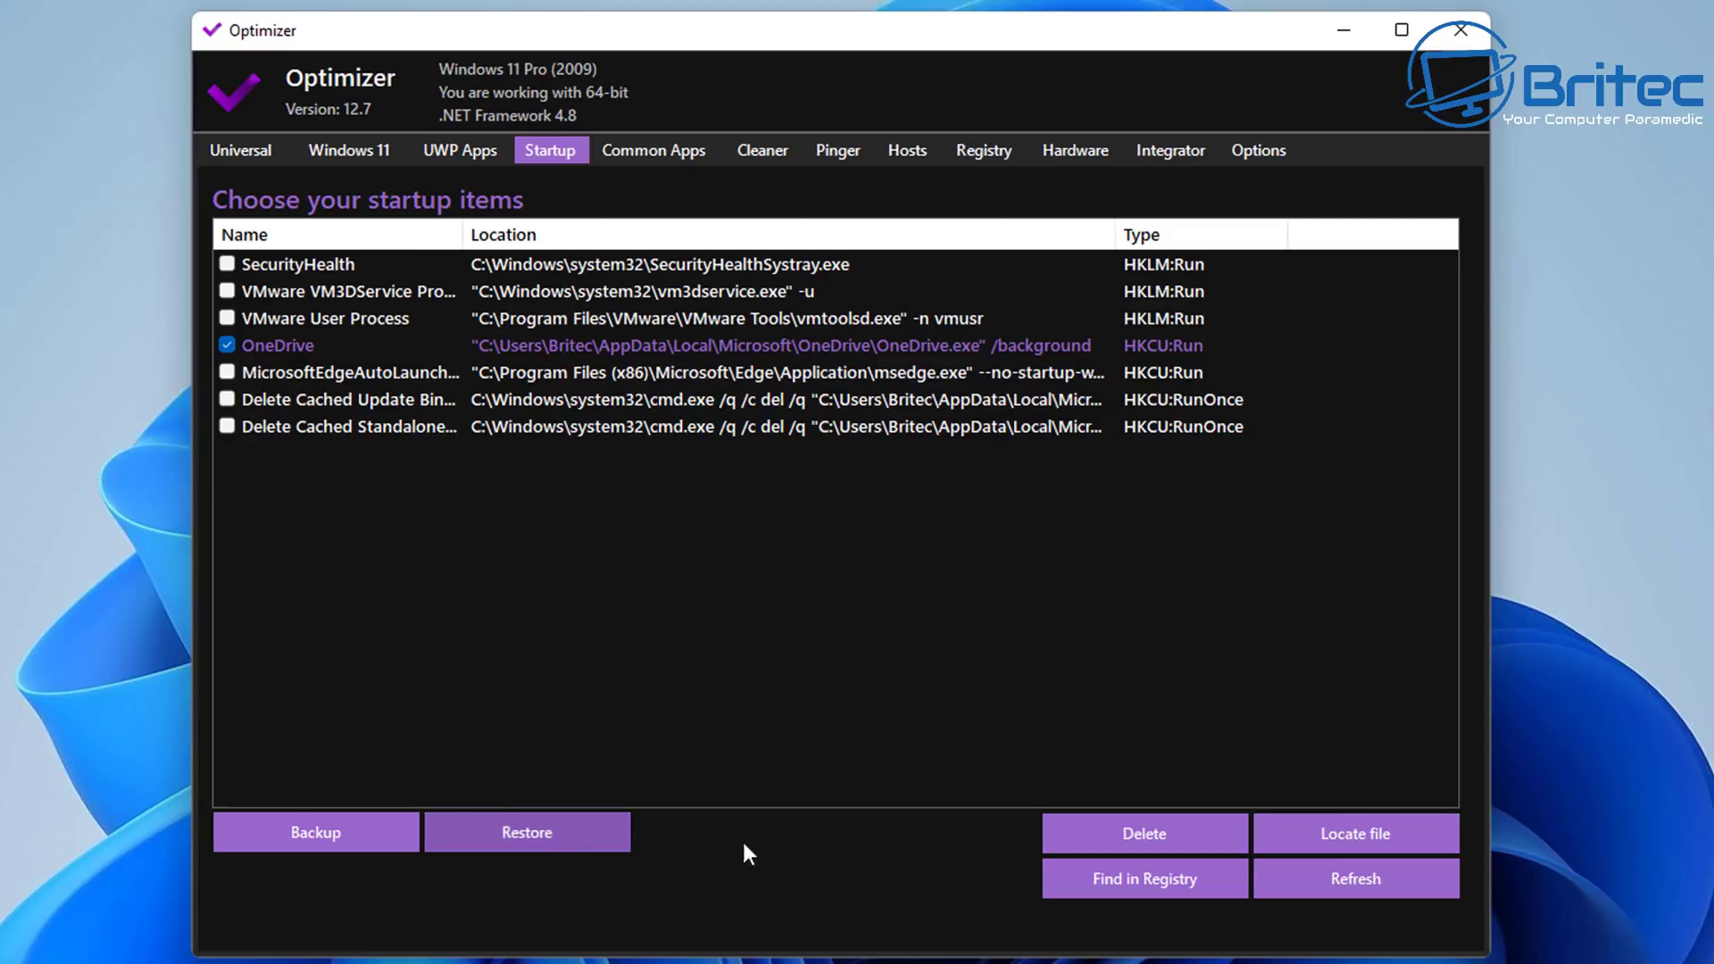
{"action": "left_click", "coordinate": [1116, 831]}
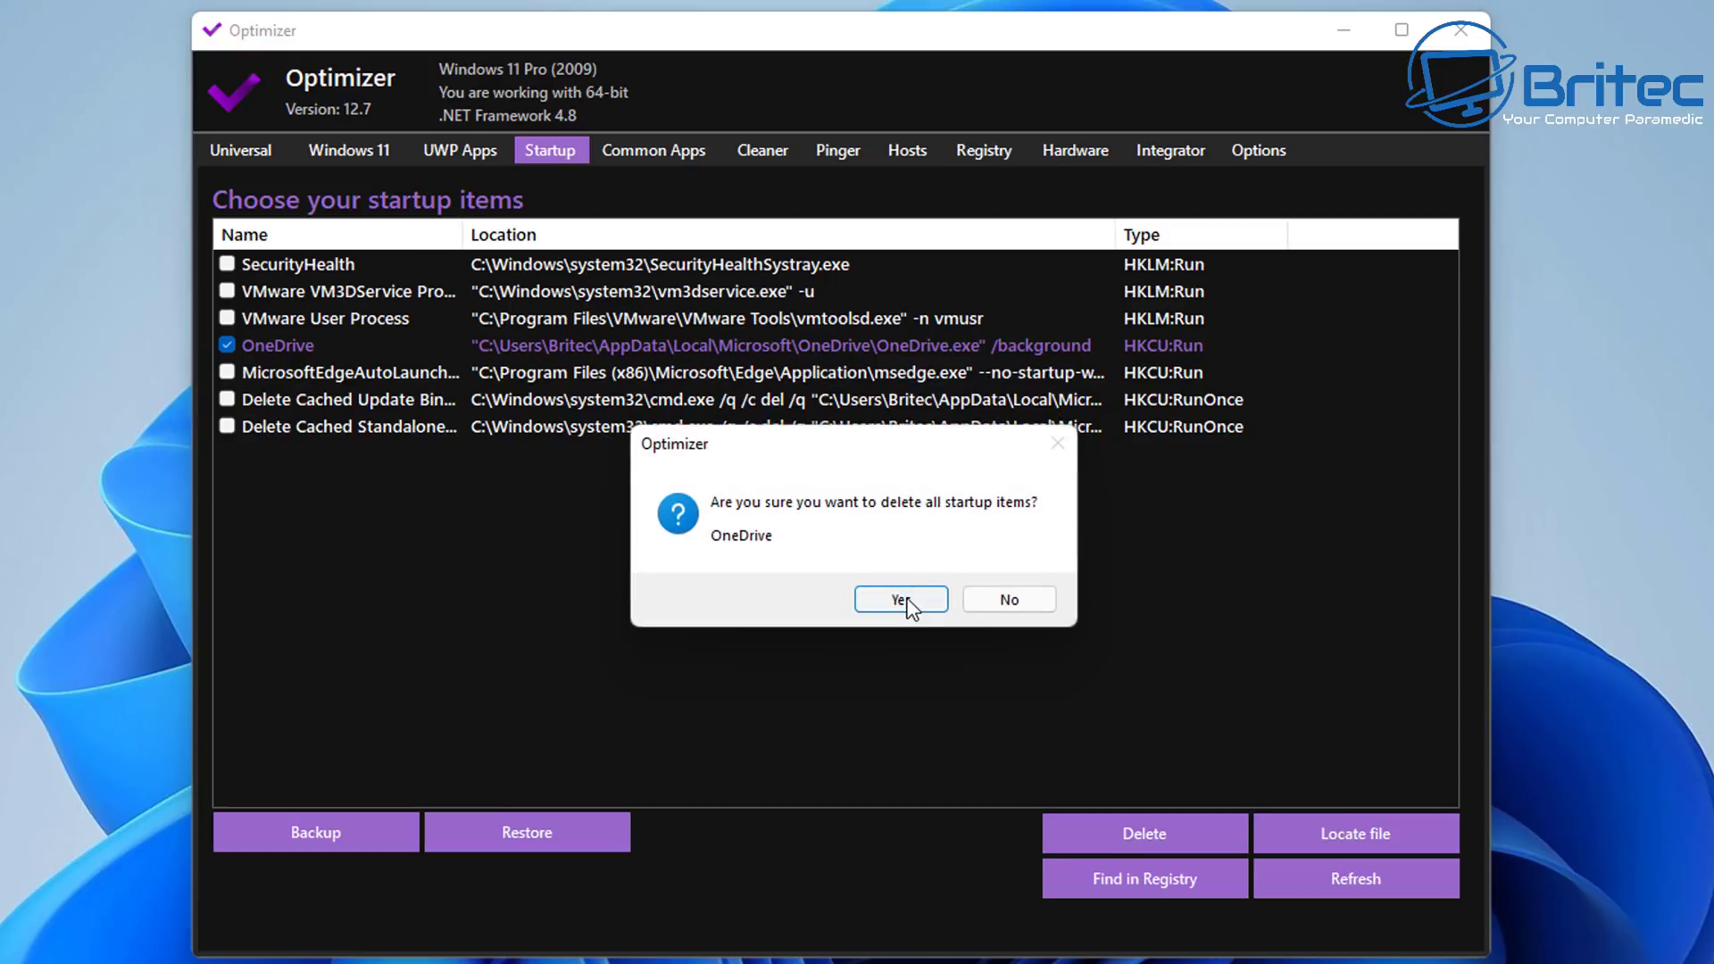
{"action": "left_click", "coordinate": [902, 600]}
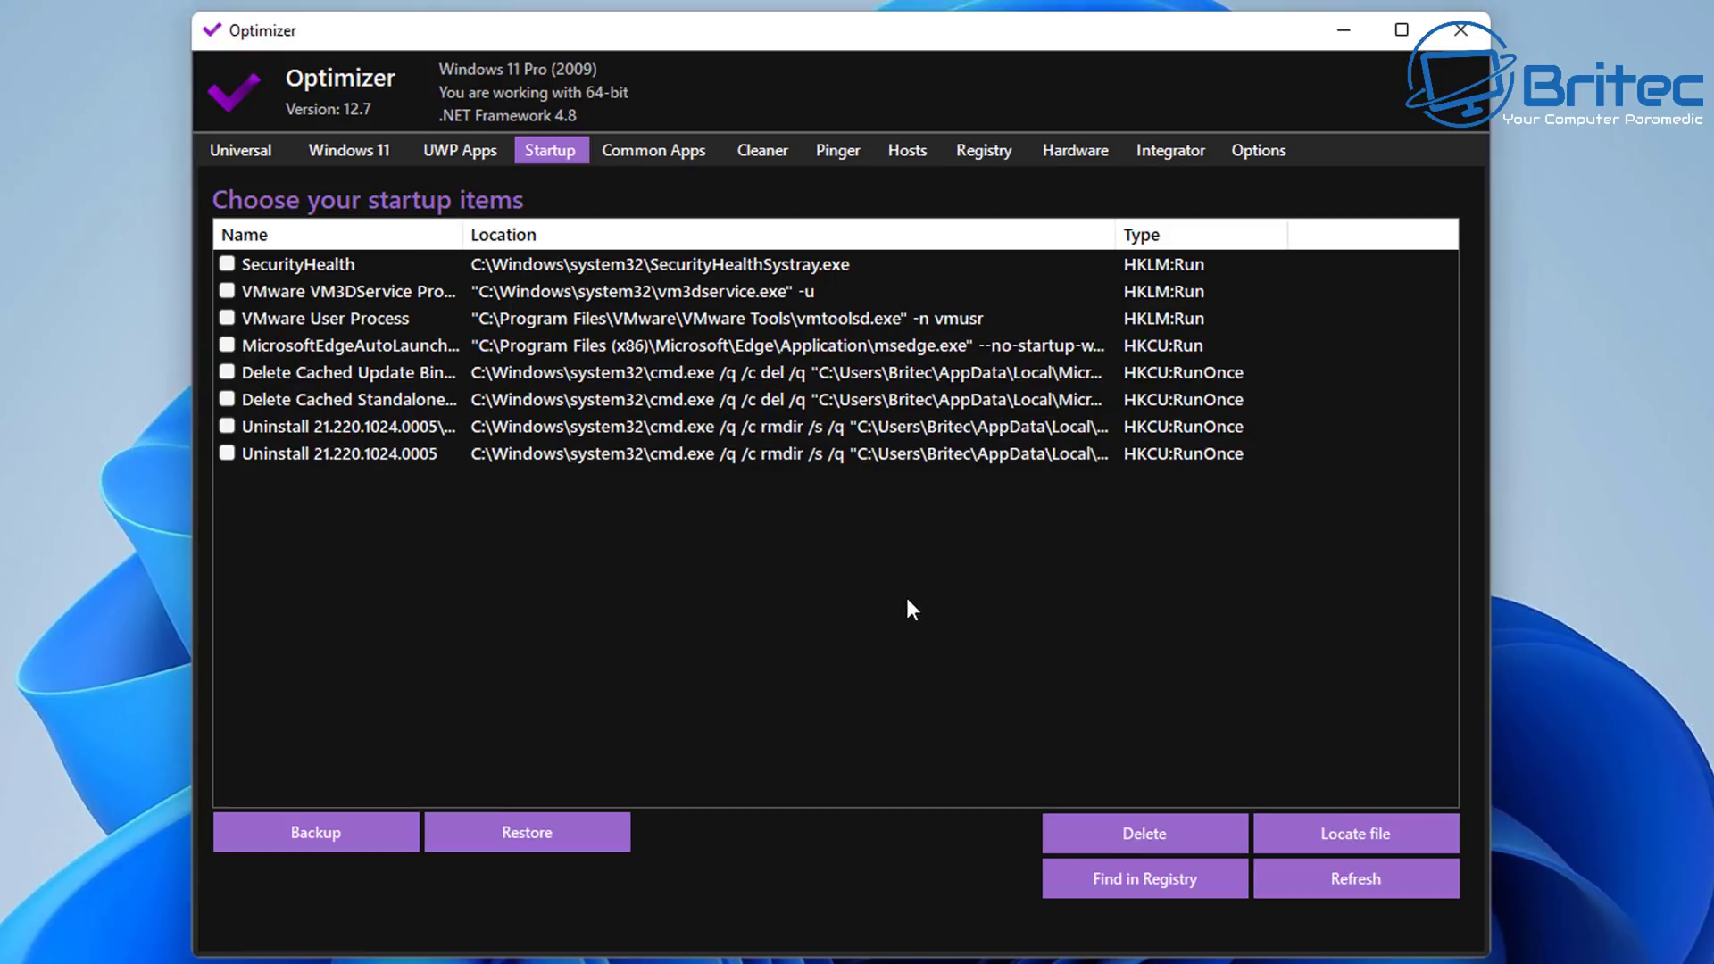
On Common Apps, tick 7-Zip, Google Chrome and .NET Framework 3.5, 4.0, 4.5.2, 4.7.2, 4.8.
{"action": "left_click", "coordinate": [661, 151]}
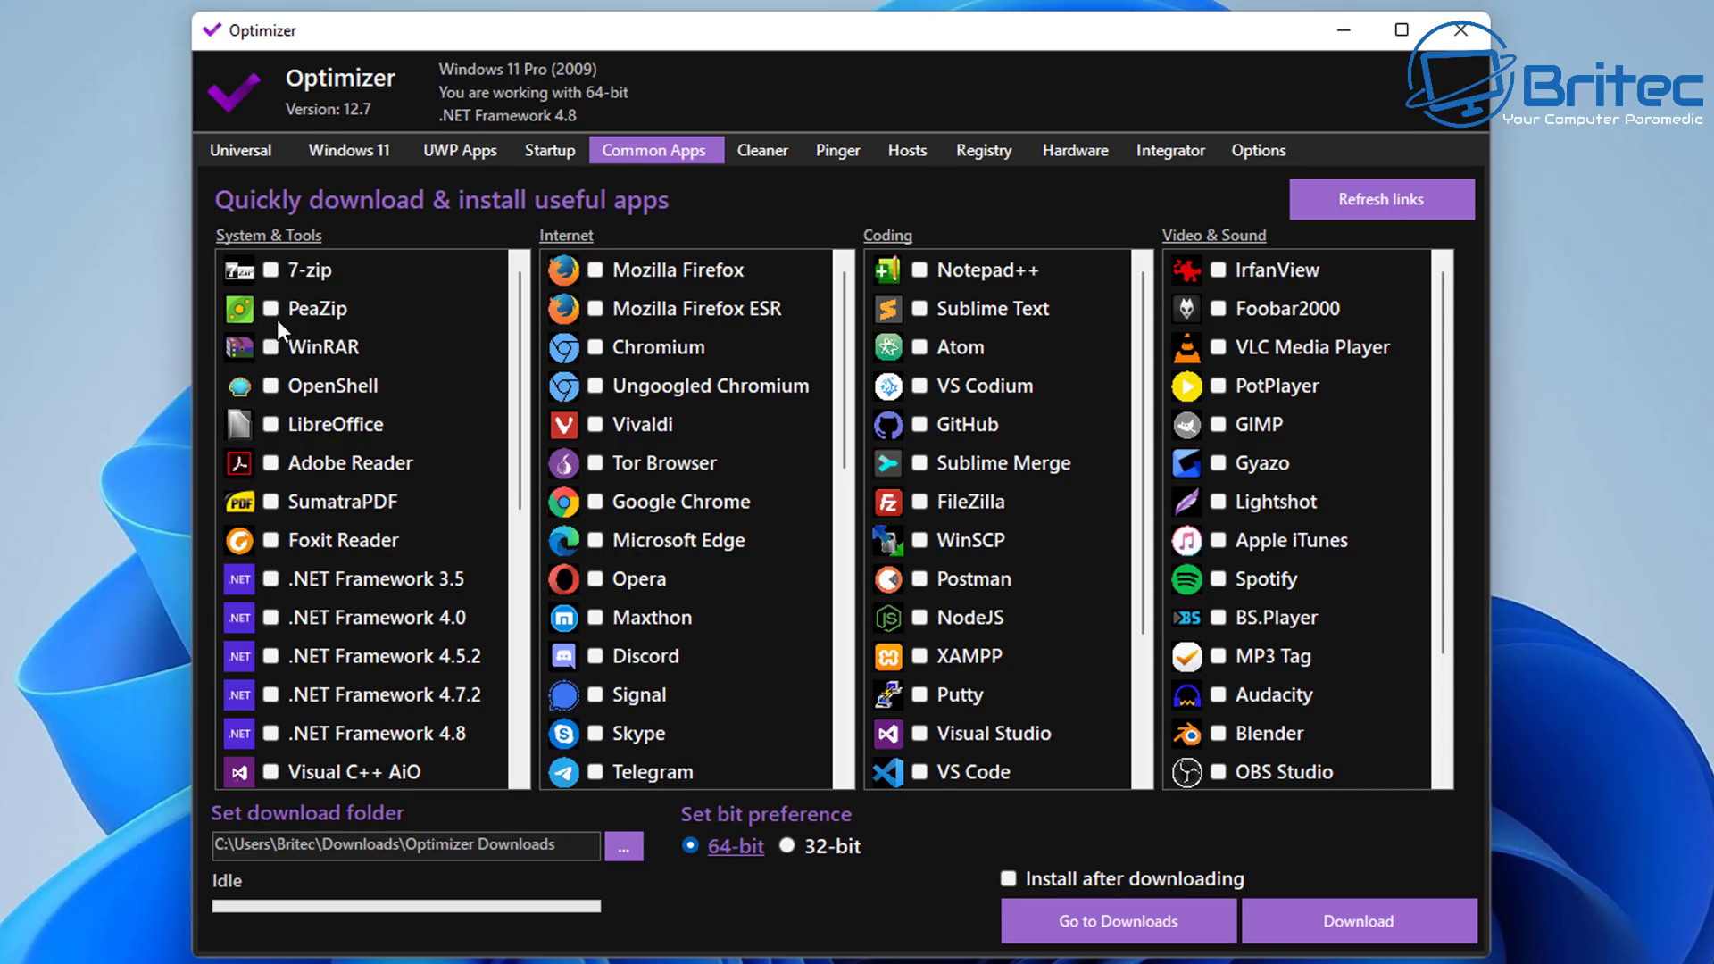
{"action": "left_click", "coordinate": [271, 270]}
{"action": "left_click", "coordinate": [596, 502]}
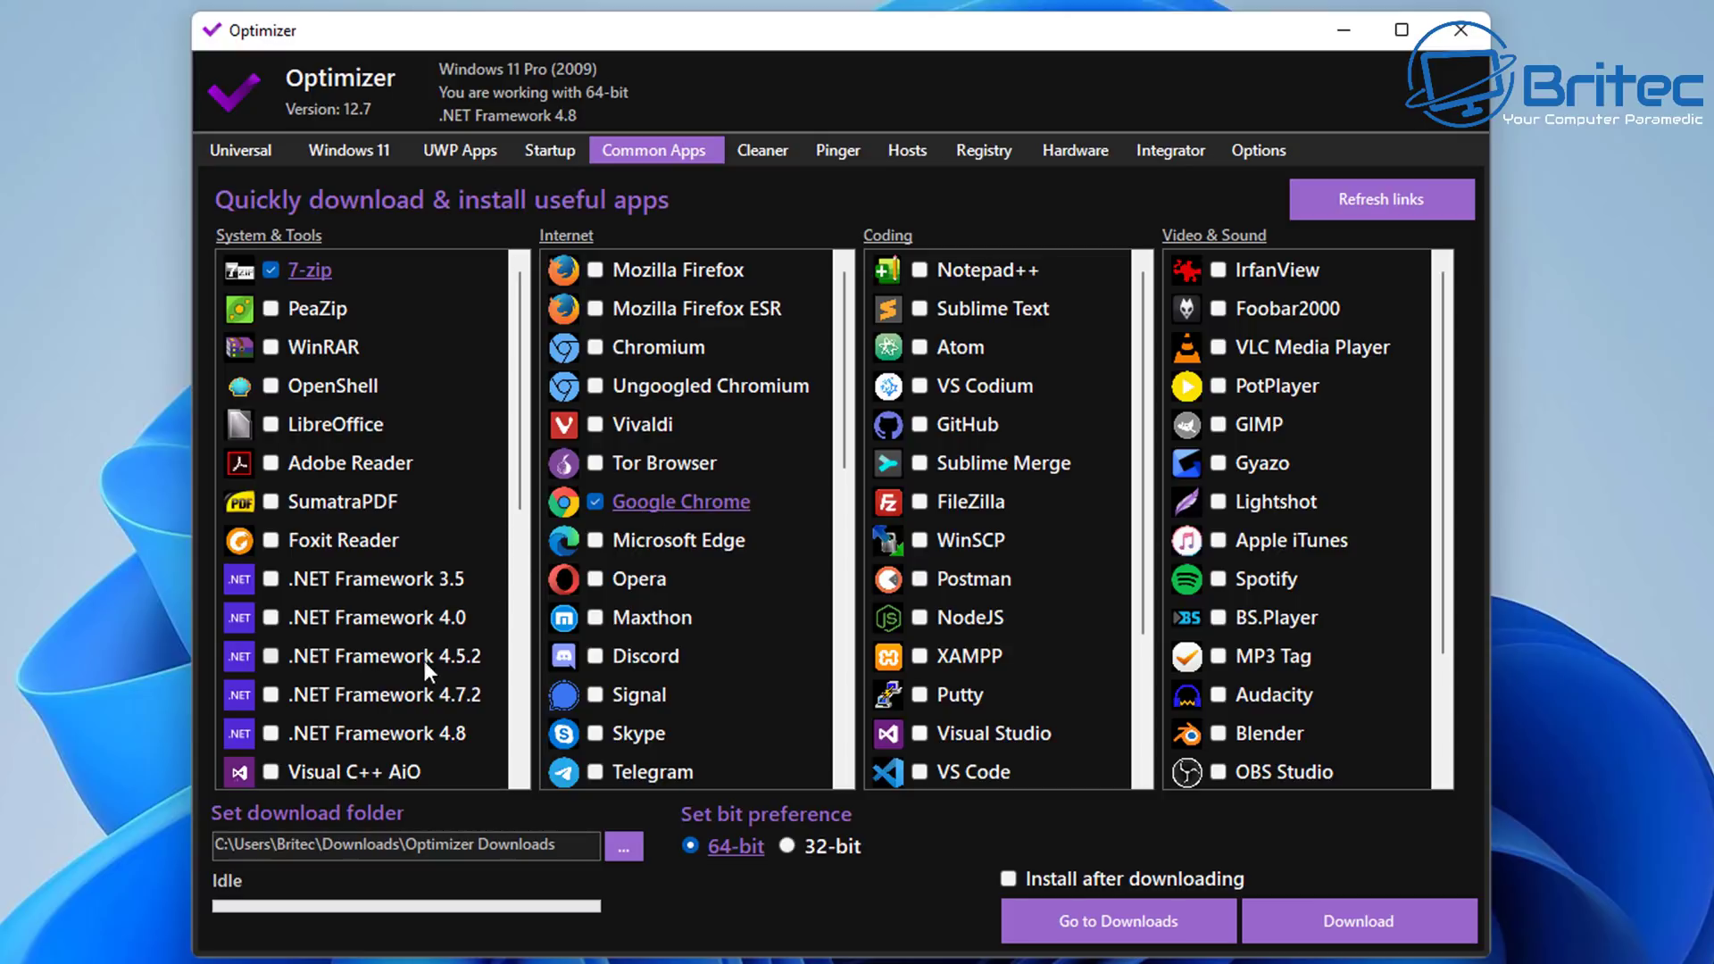
{"action": "left_click", "coordinate": [272, 579]}
{"action": "left_click", "coordinate": [271, 618]}
{"action": "left_click", "coordinate": [270, 656]}
{"action": "left_click", "coordinate": [270, 694]}
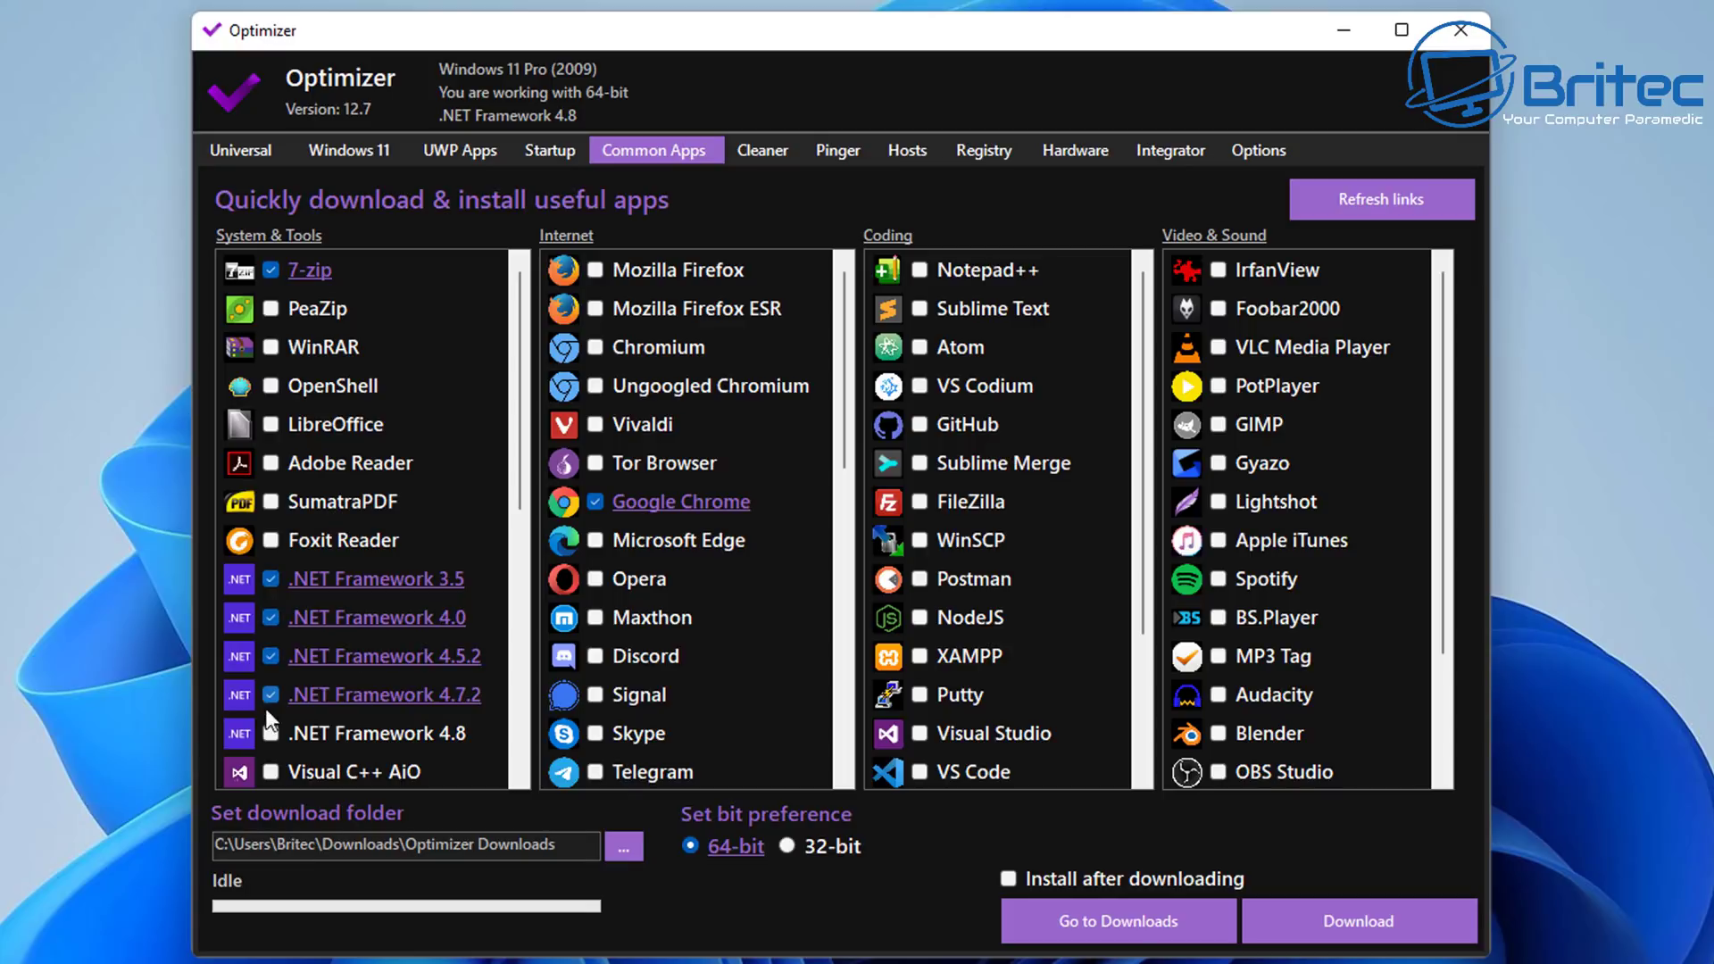
{"action": "left_click", "coordinate": [270, 734]}
Scroll the common apps list and tick Notepad++ for download.
{"action": "scroll", "coordinate": [429, 727], "scroll_direction": "down", "scroll_amount": 2}
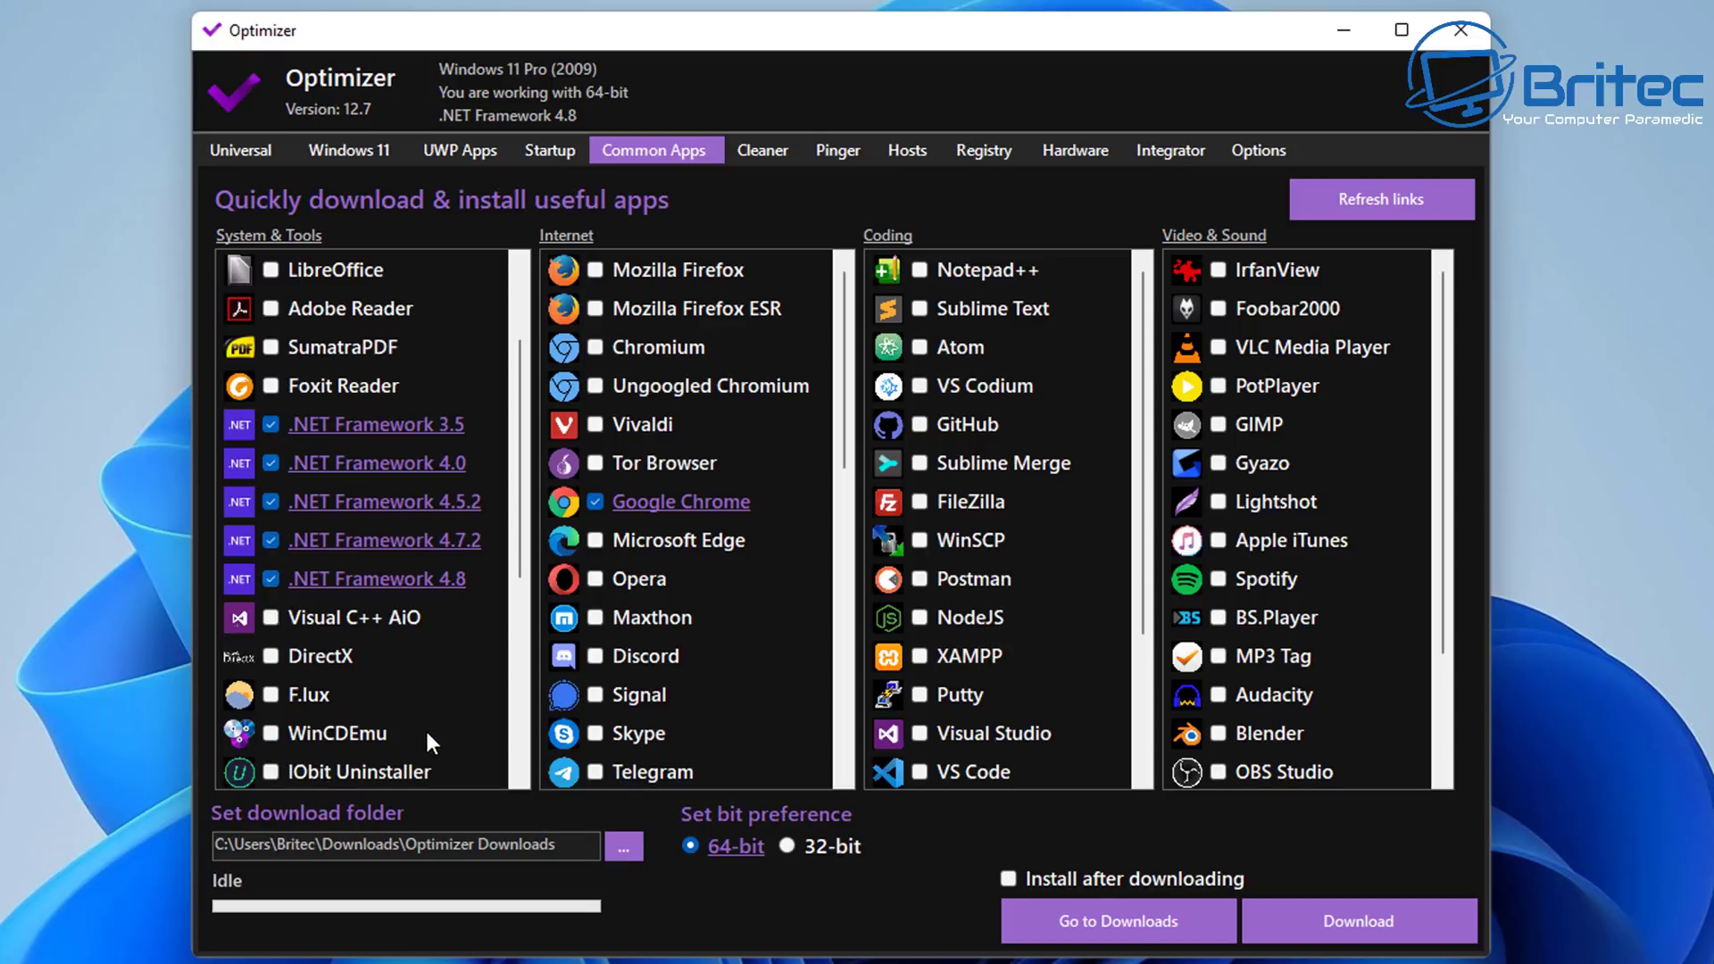
{"action": "scroll", "coordinate": [421, 726], "scroll_direction": "down", "scroll_amount": 2}
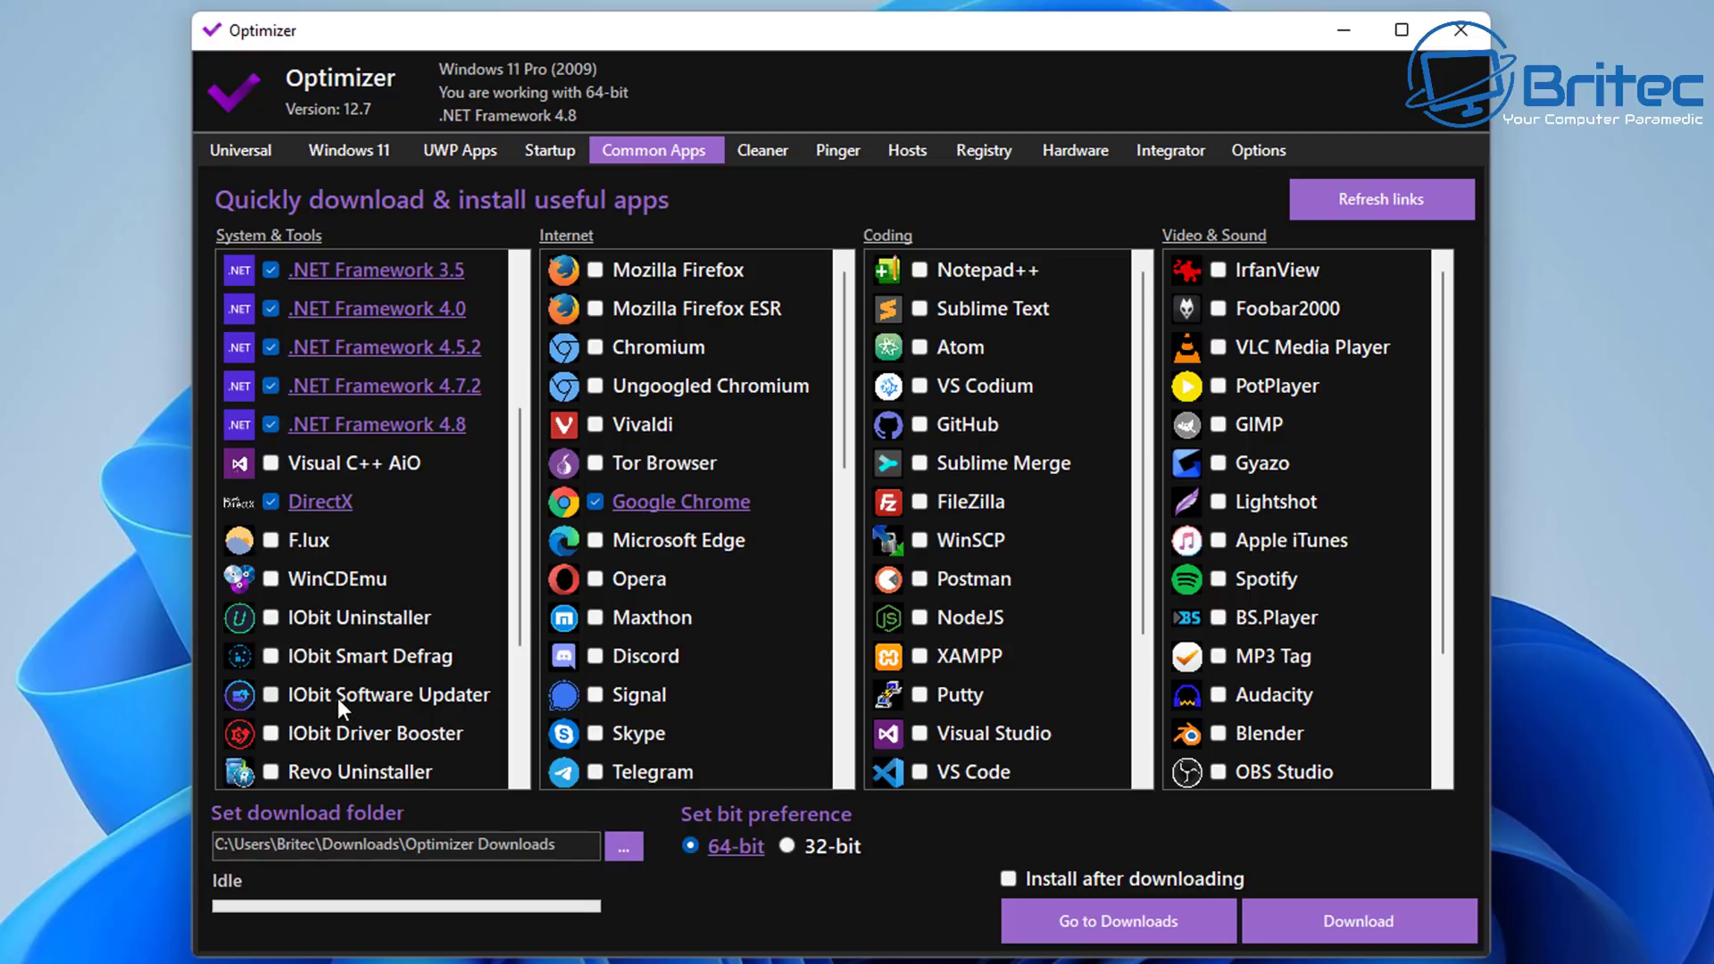
{"action": "scroll", "coordinate": [335, 693], "scroll_direction": "down", "scroll_amount": 3}
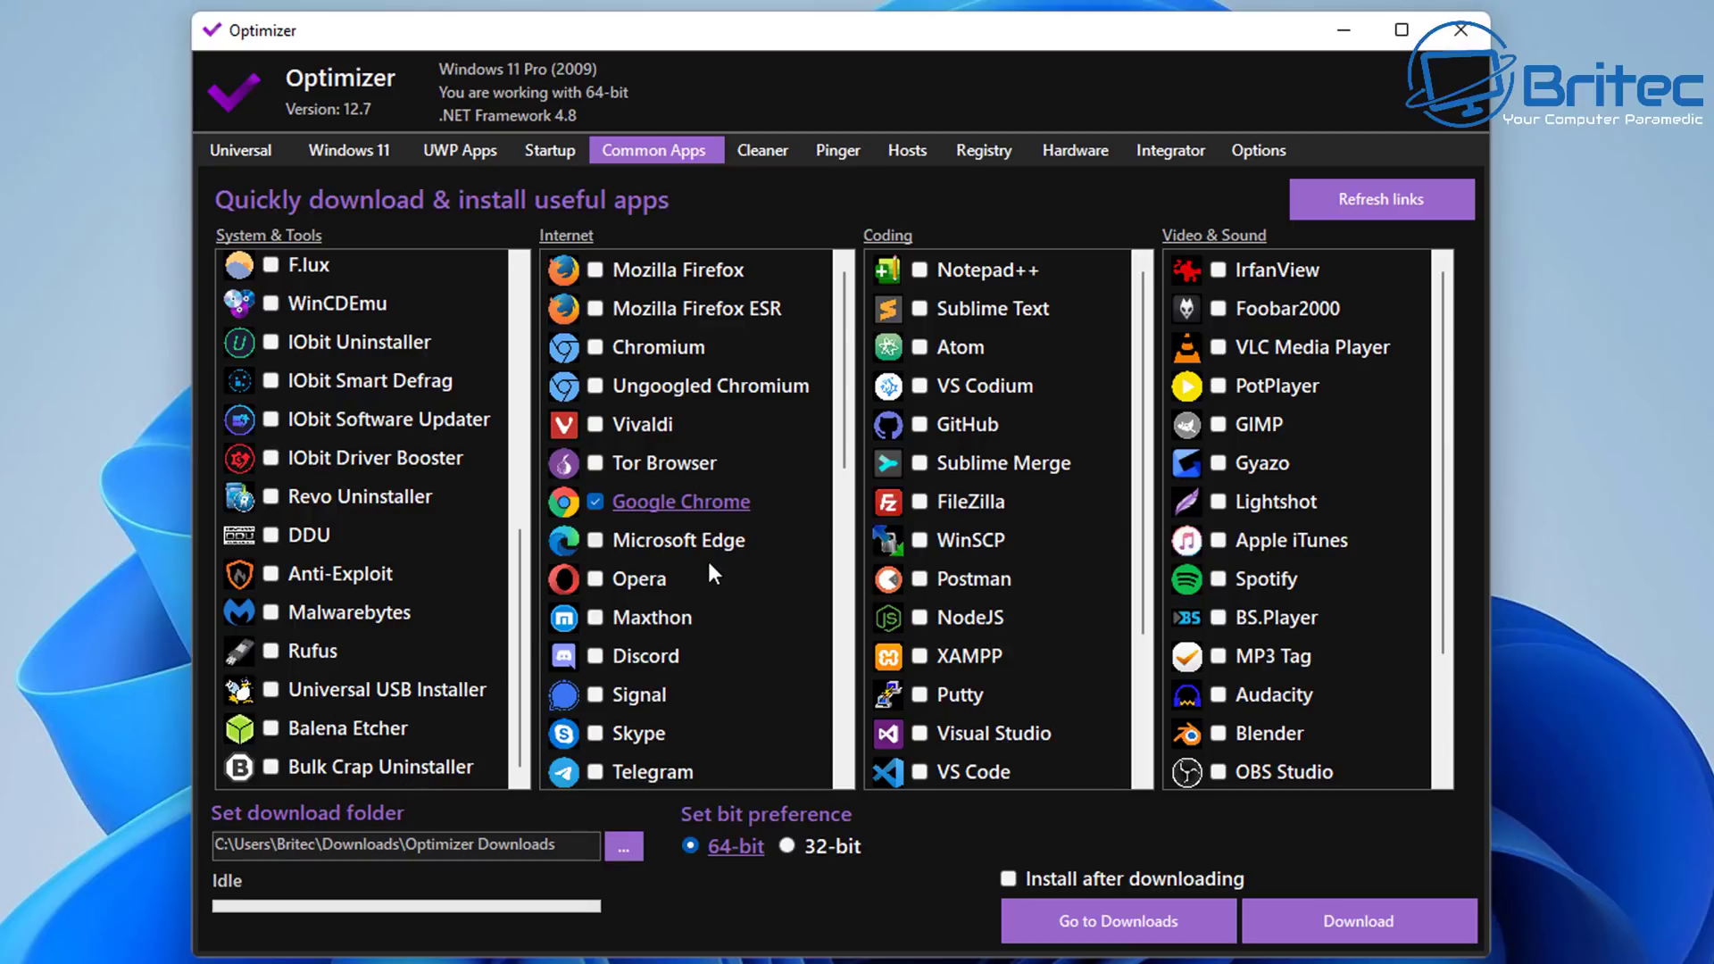
{"action": "scroll", "coordinate": [707, 563], "scroll_direction": "down", "scroll_amount": 7}
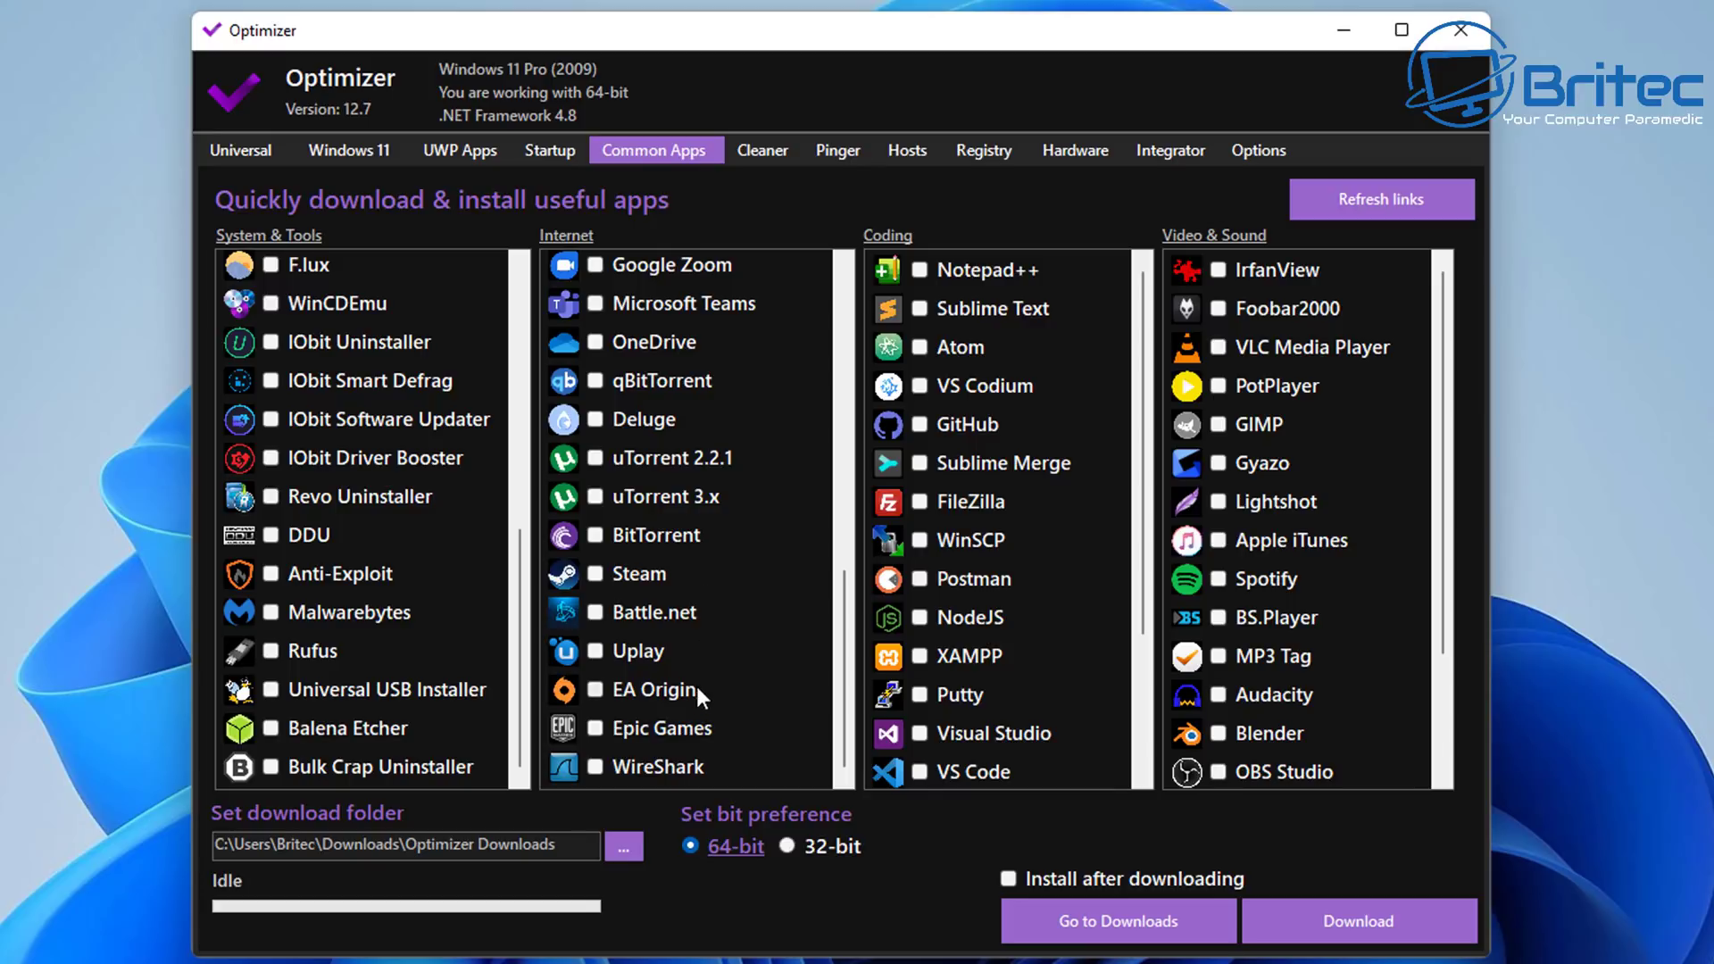
{"action": "scroll", "coordinate": [749, 729], "scroll_direction": "up", "scroll_amount": 7}
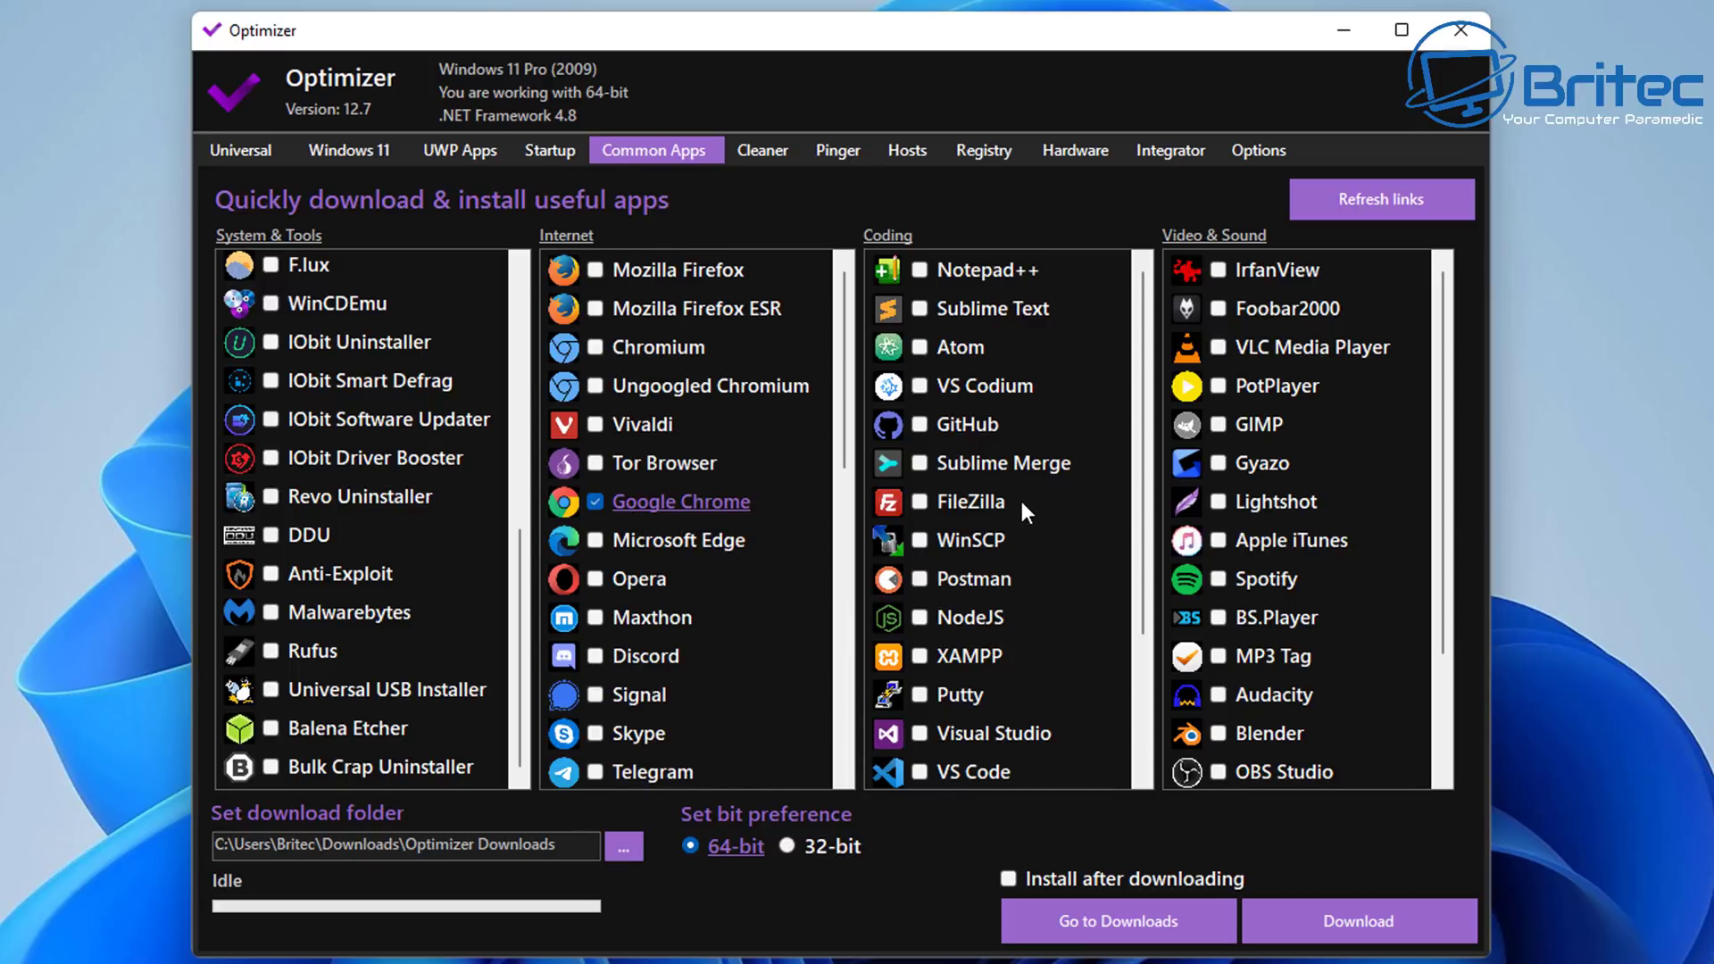
{"action": "left_click", "coordinate": [918, 271]}
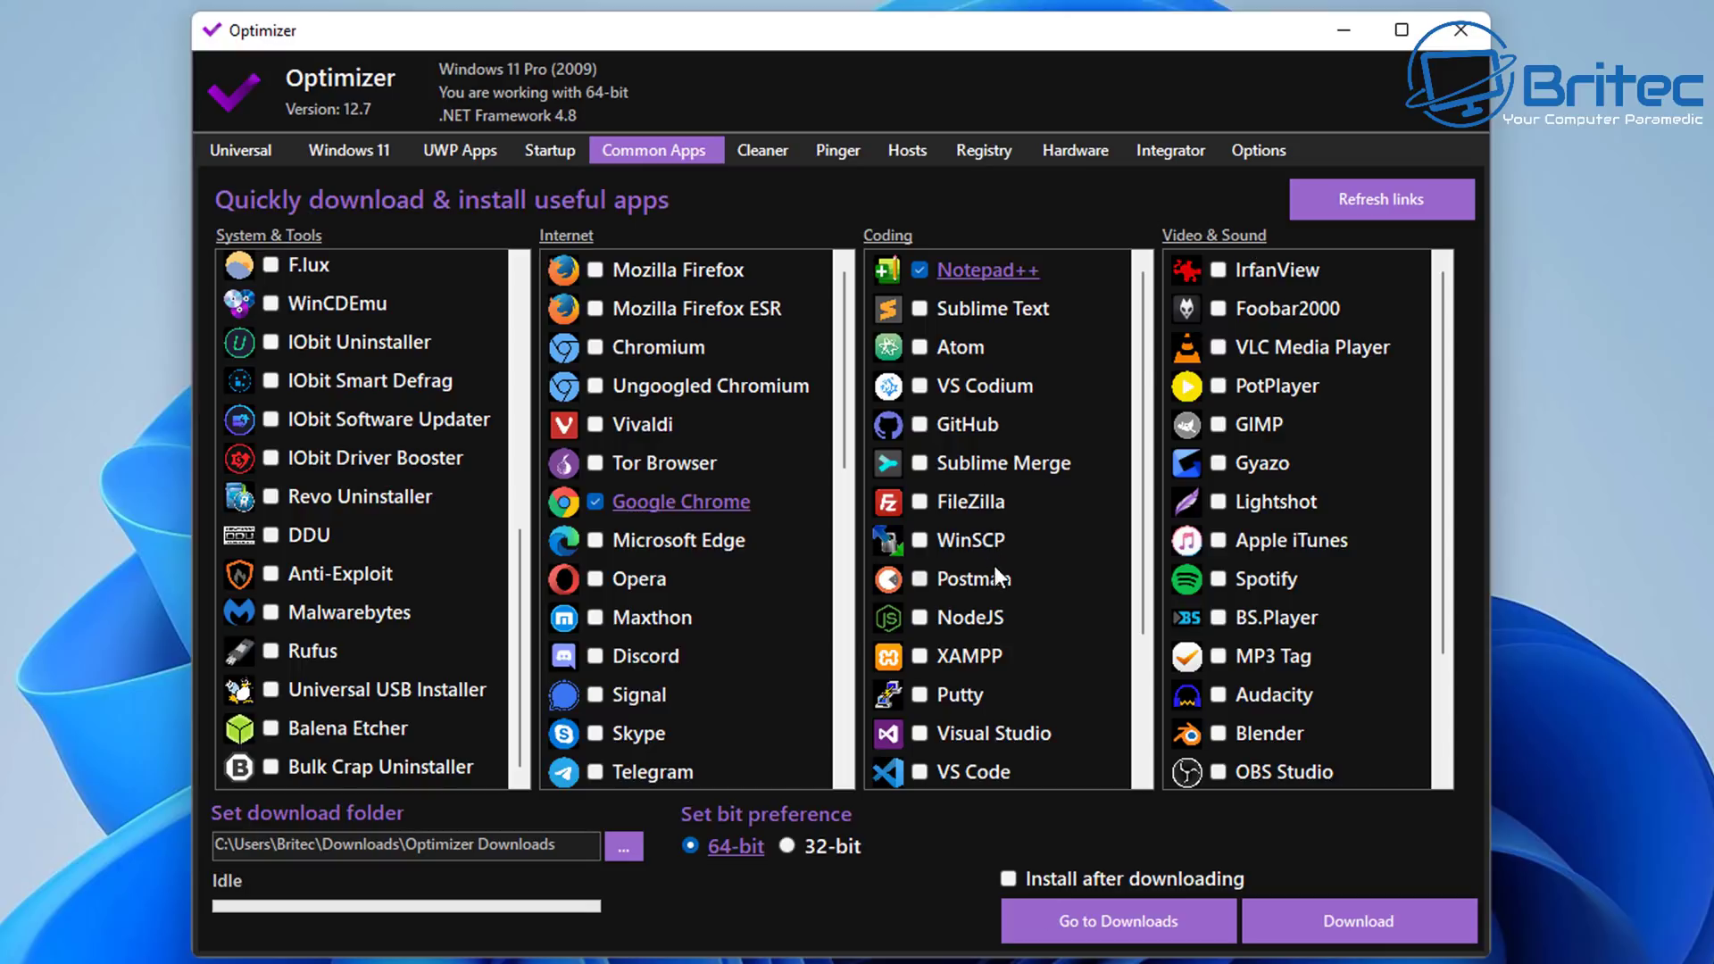
{"action": "scroll", "coordinate": [994, 571], "scroll_direction": "down", "scroll_amount": 2}
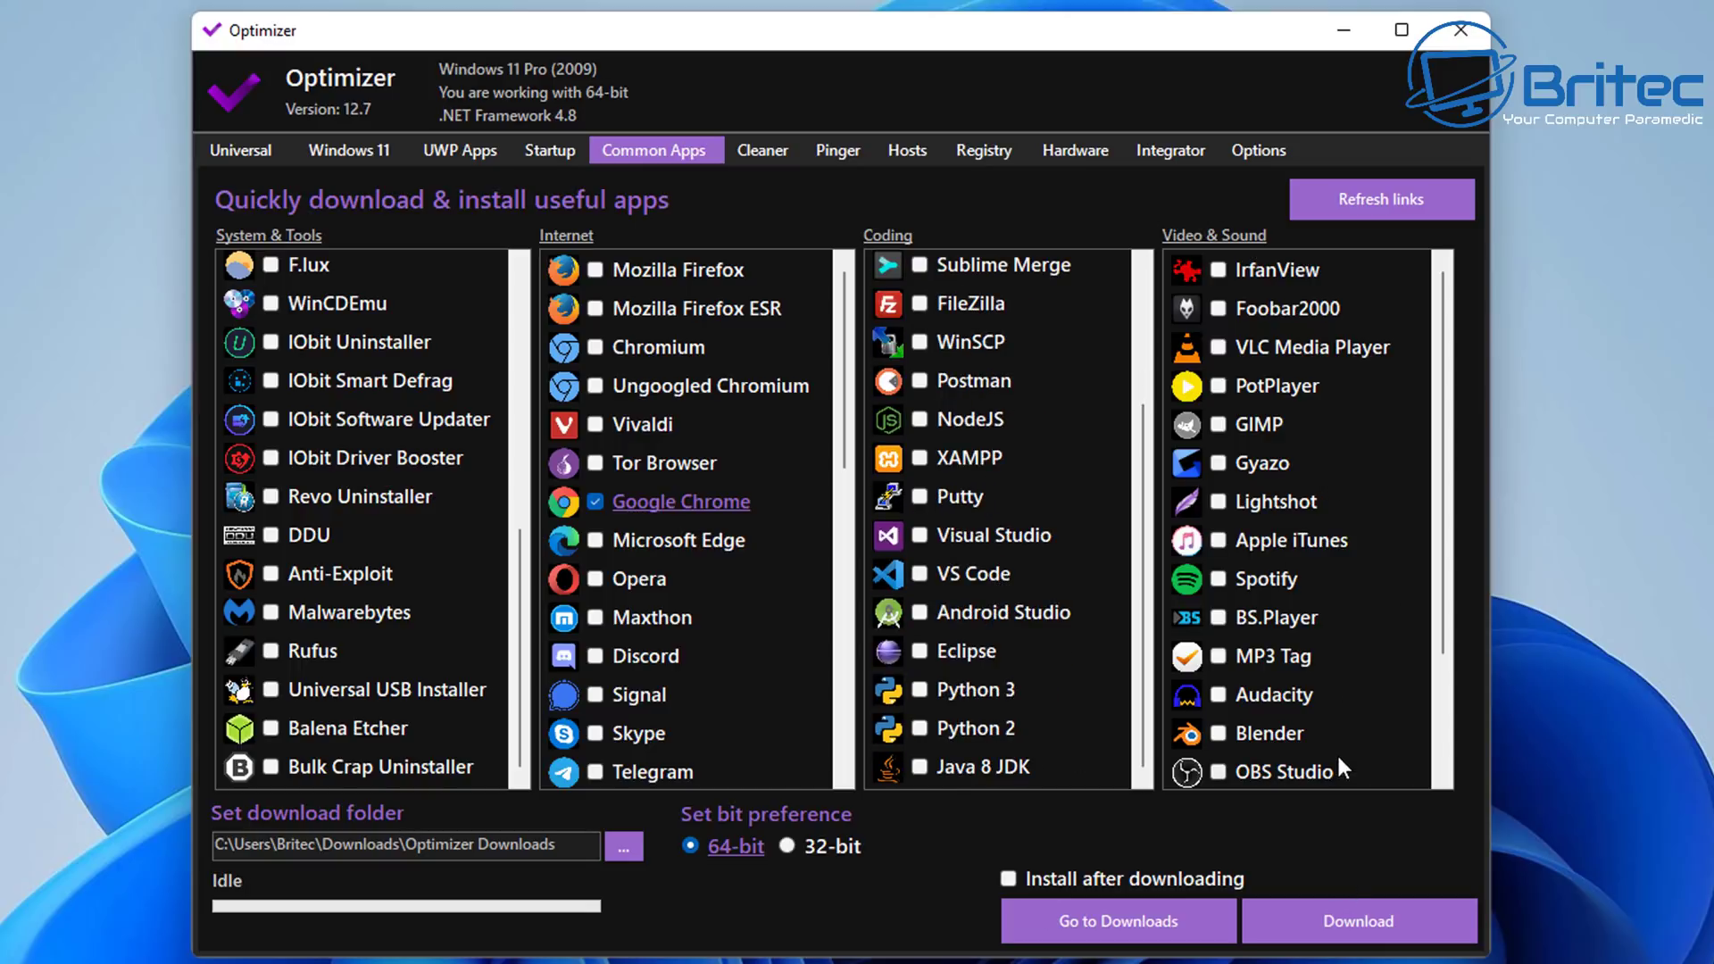
{"action": "scroll", "coordinate": [1336, 757], "scroll_direction": "down", "scroll_amount": 2}
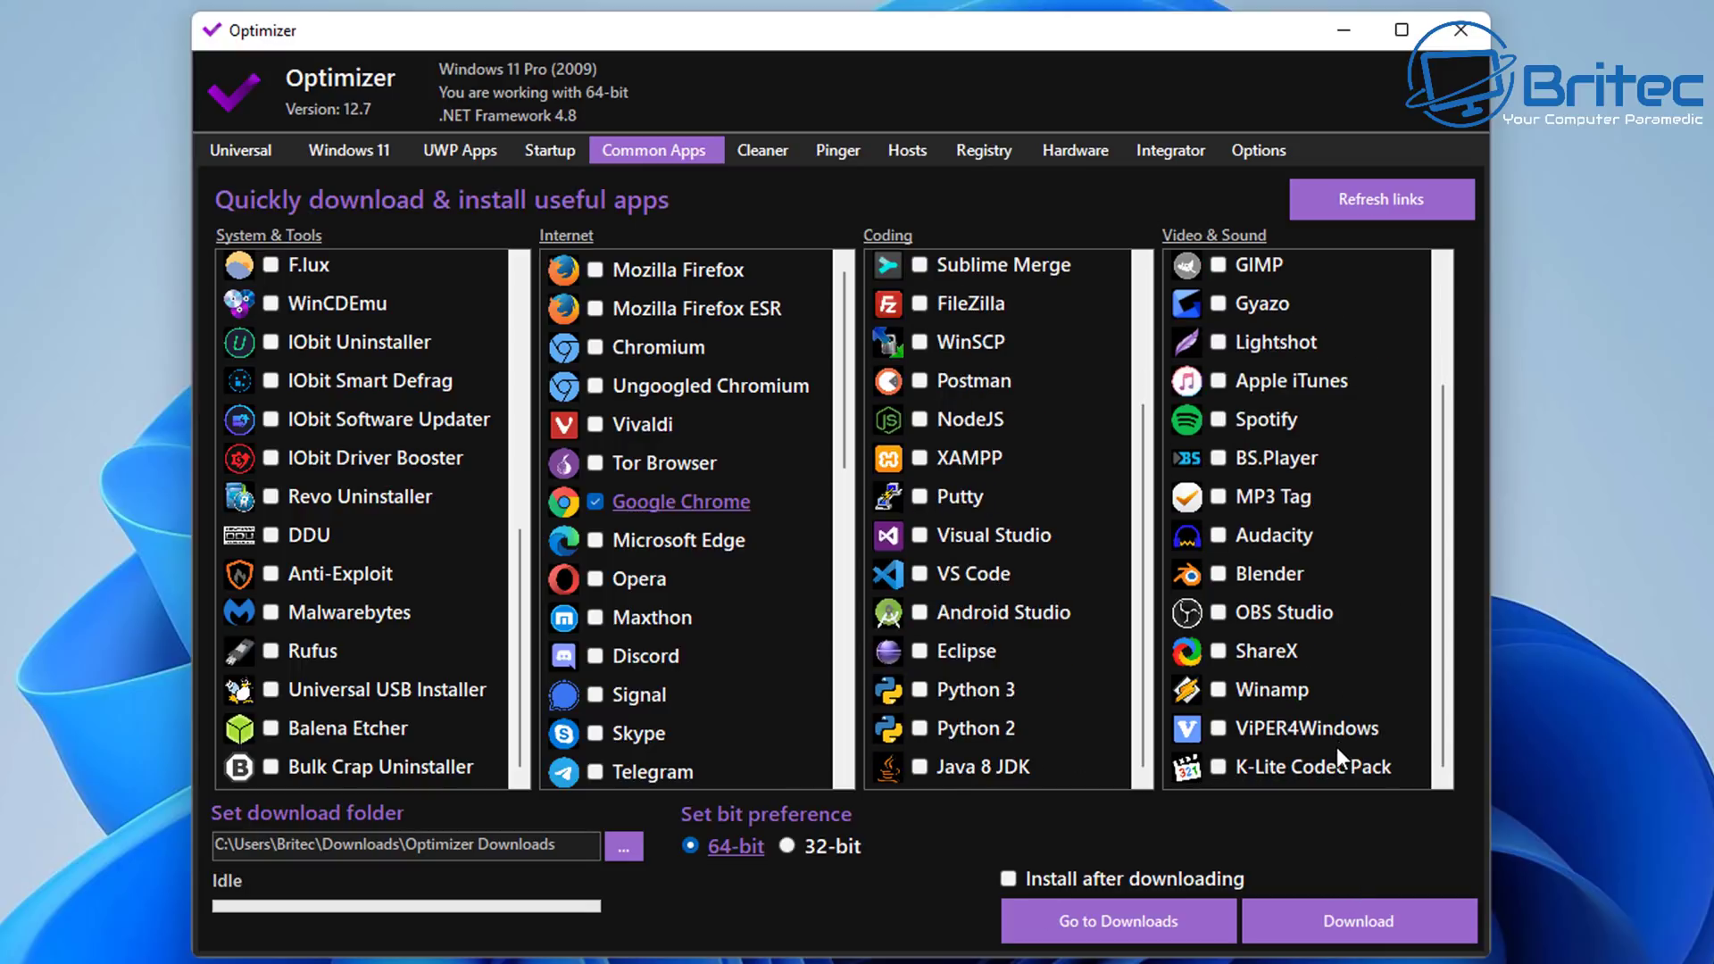
Download the ticked apps, review the 32-bit warnings, and enable Install after downloading.
{"action": "left_click", "coordinate": [1352, 929]}
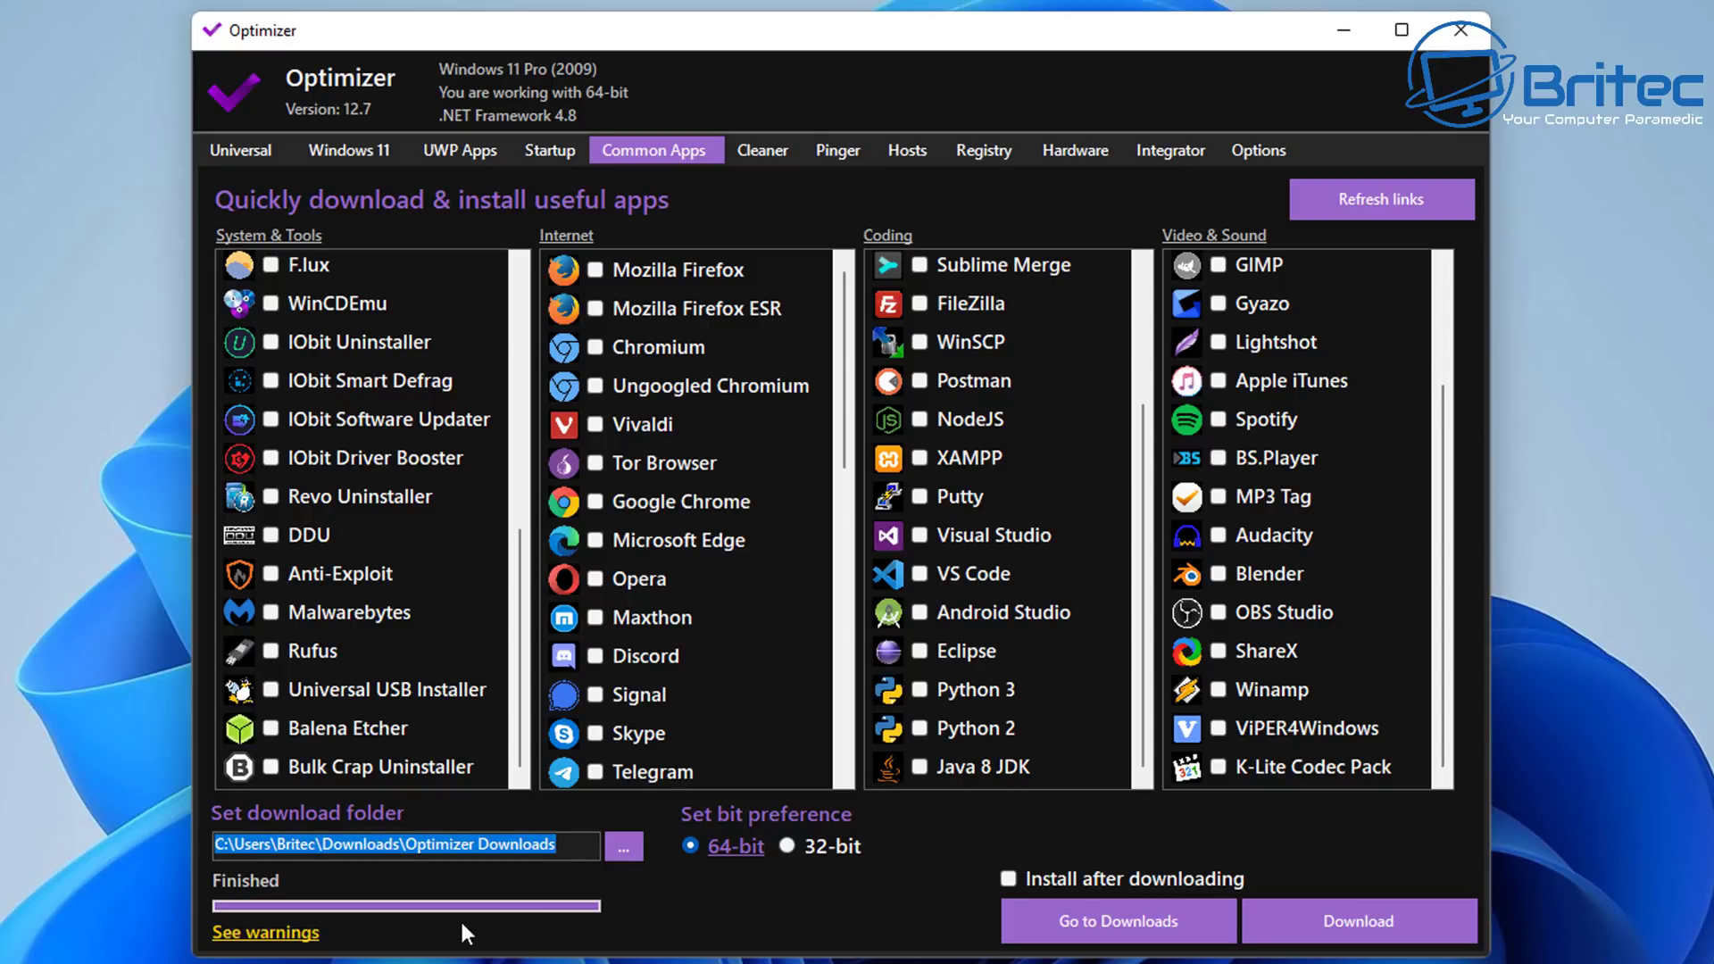
{"action": "left_click", "coordinate": [276, 933]}
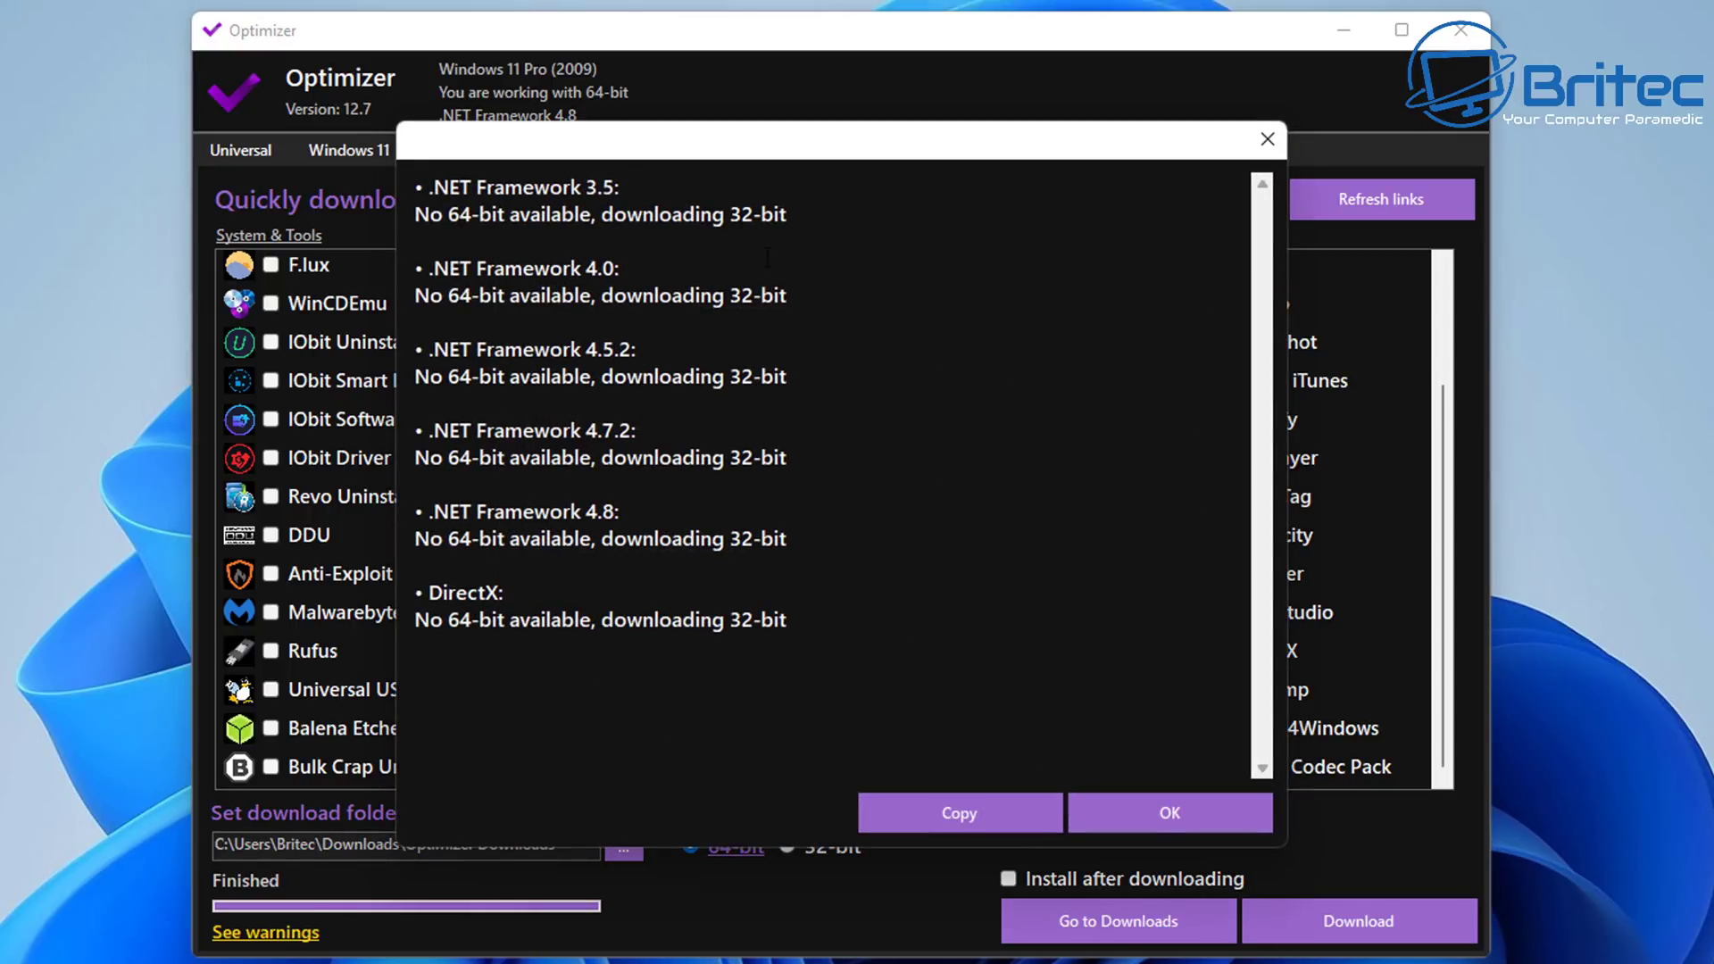
{"action": "left_click", "coordinate": [1175, 813]}
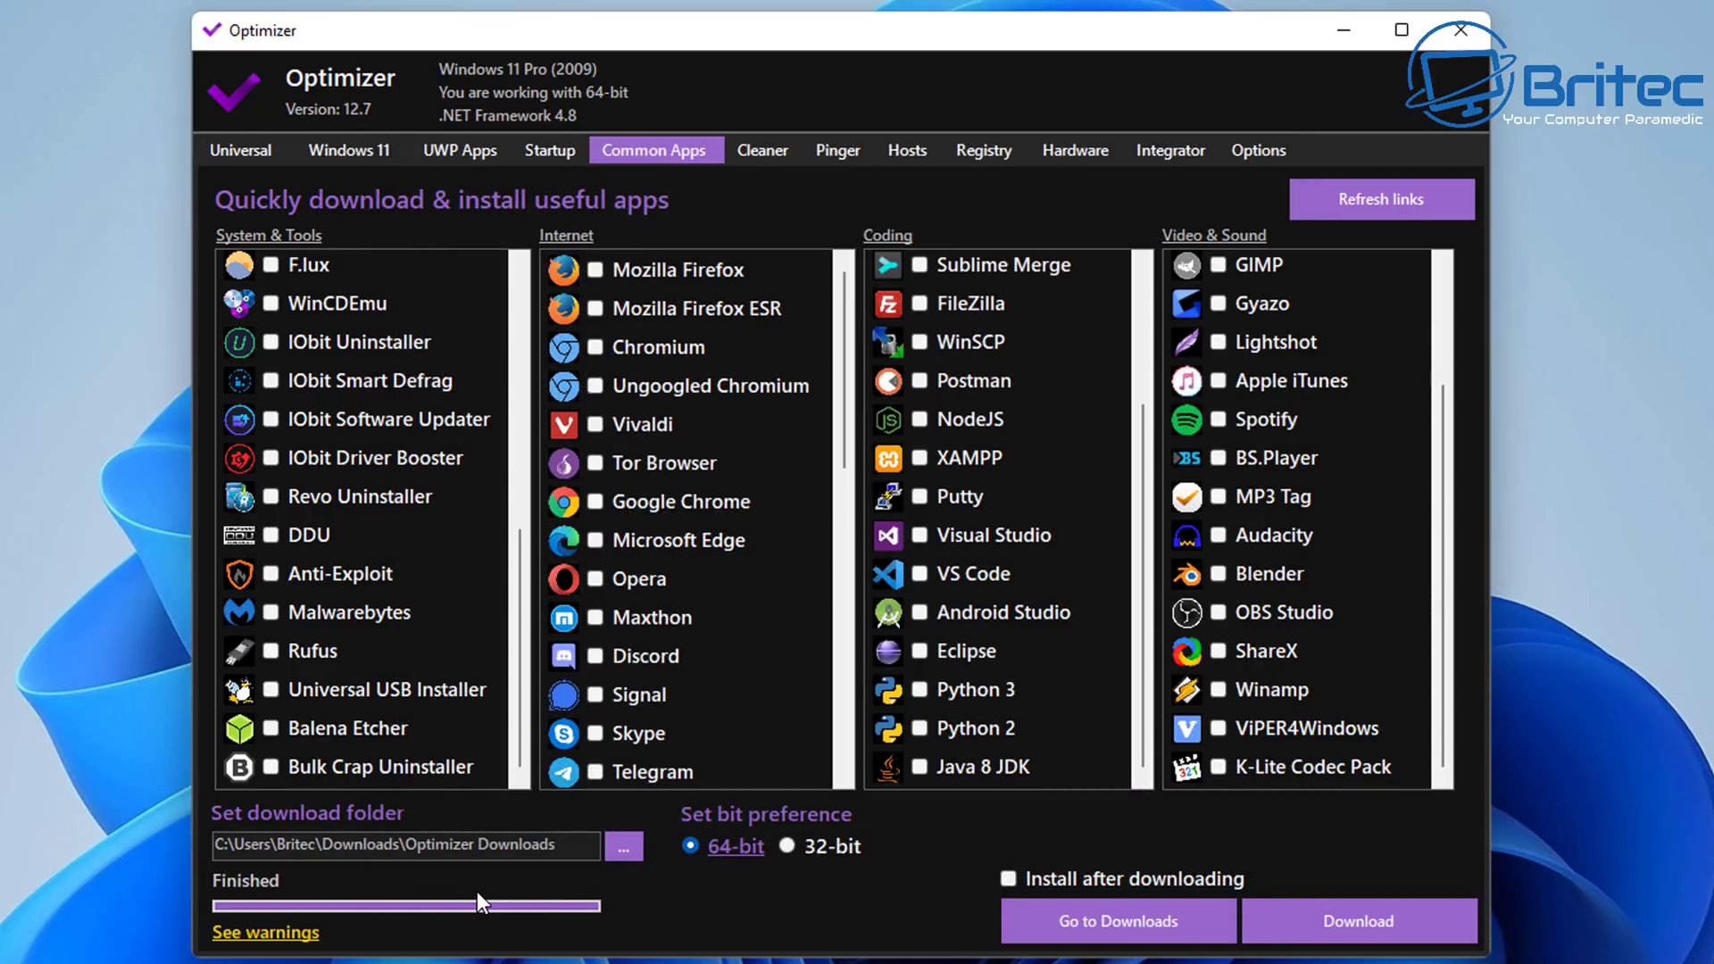
{"action": "left_click", "coordinate": [1009, 877]}
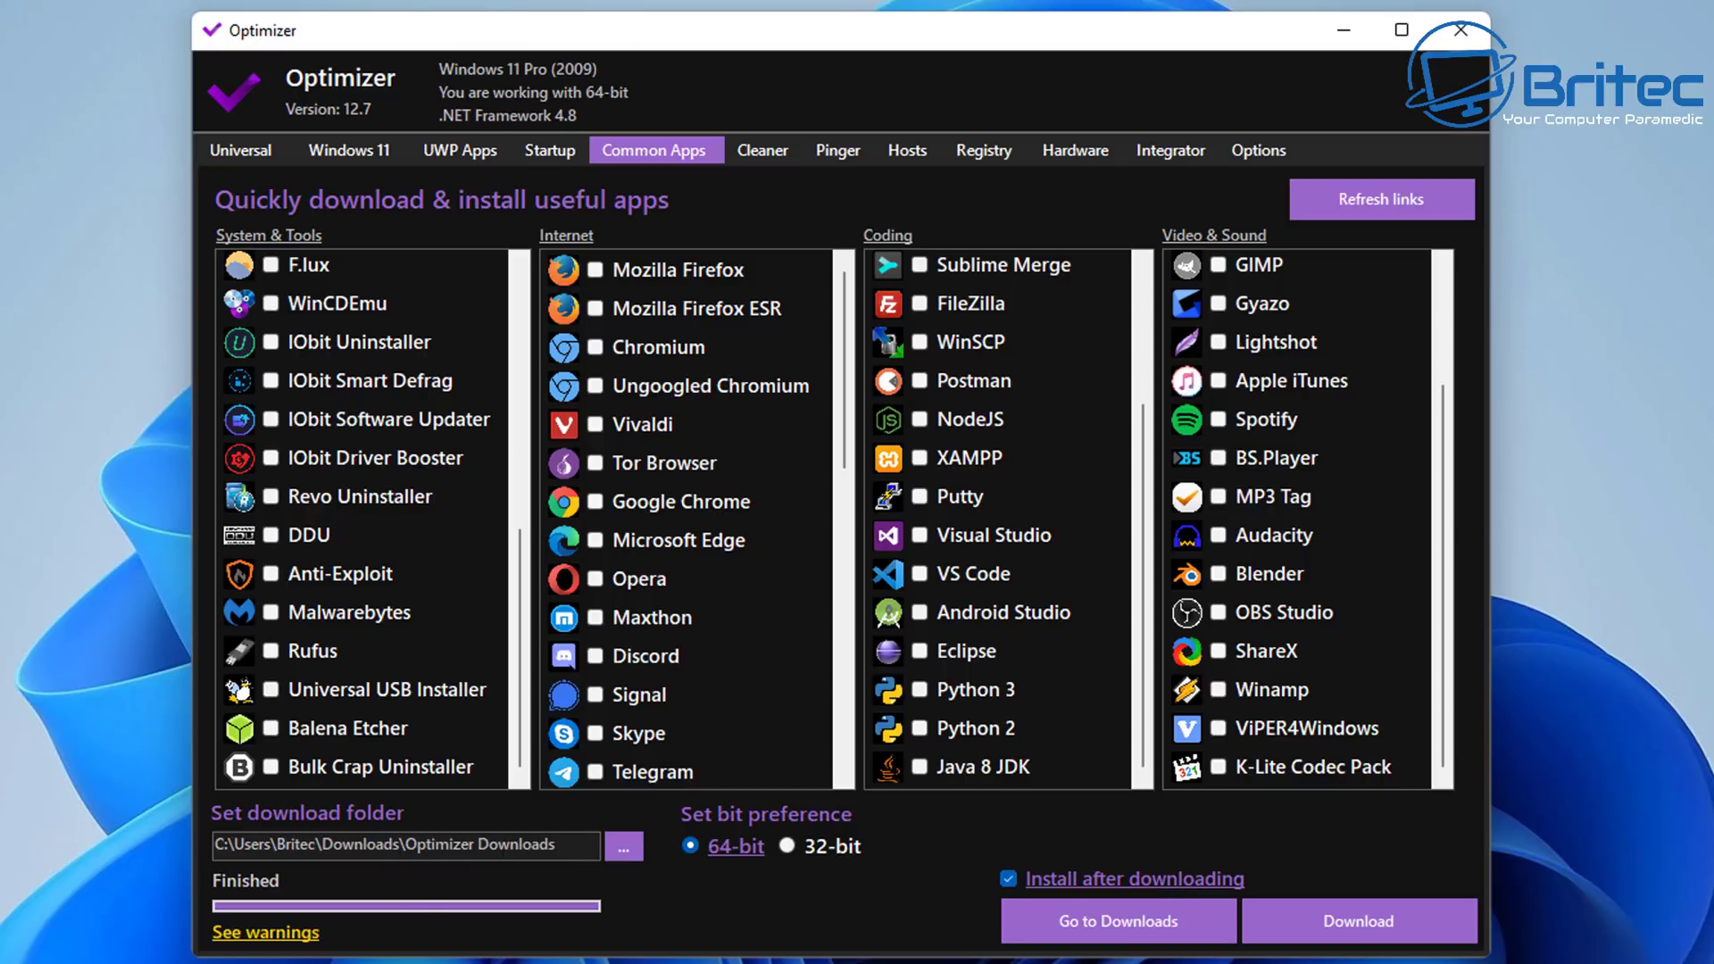
{"action": "right_click", "coordinate": [842, 960]}
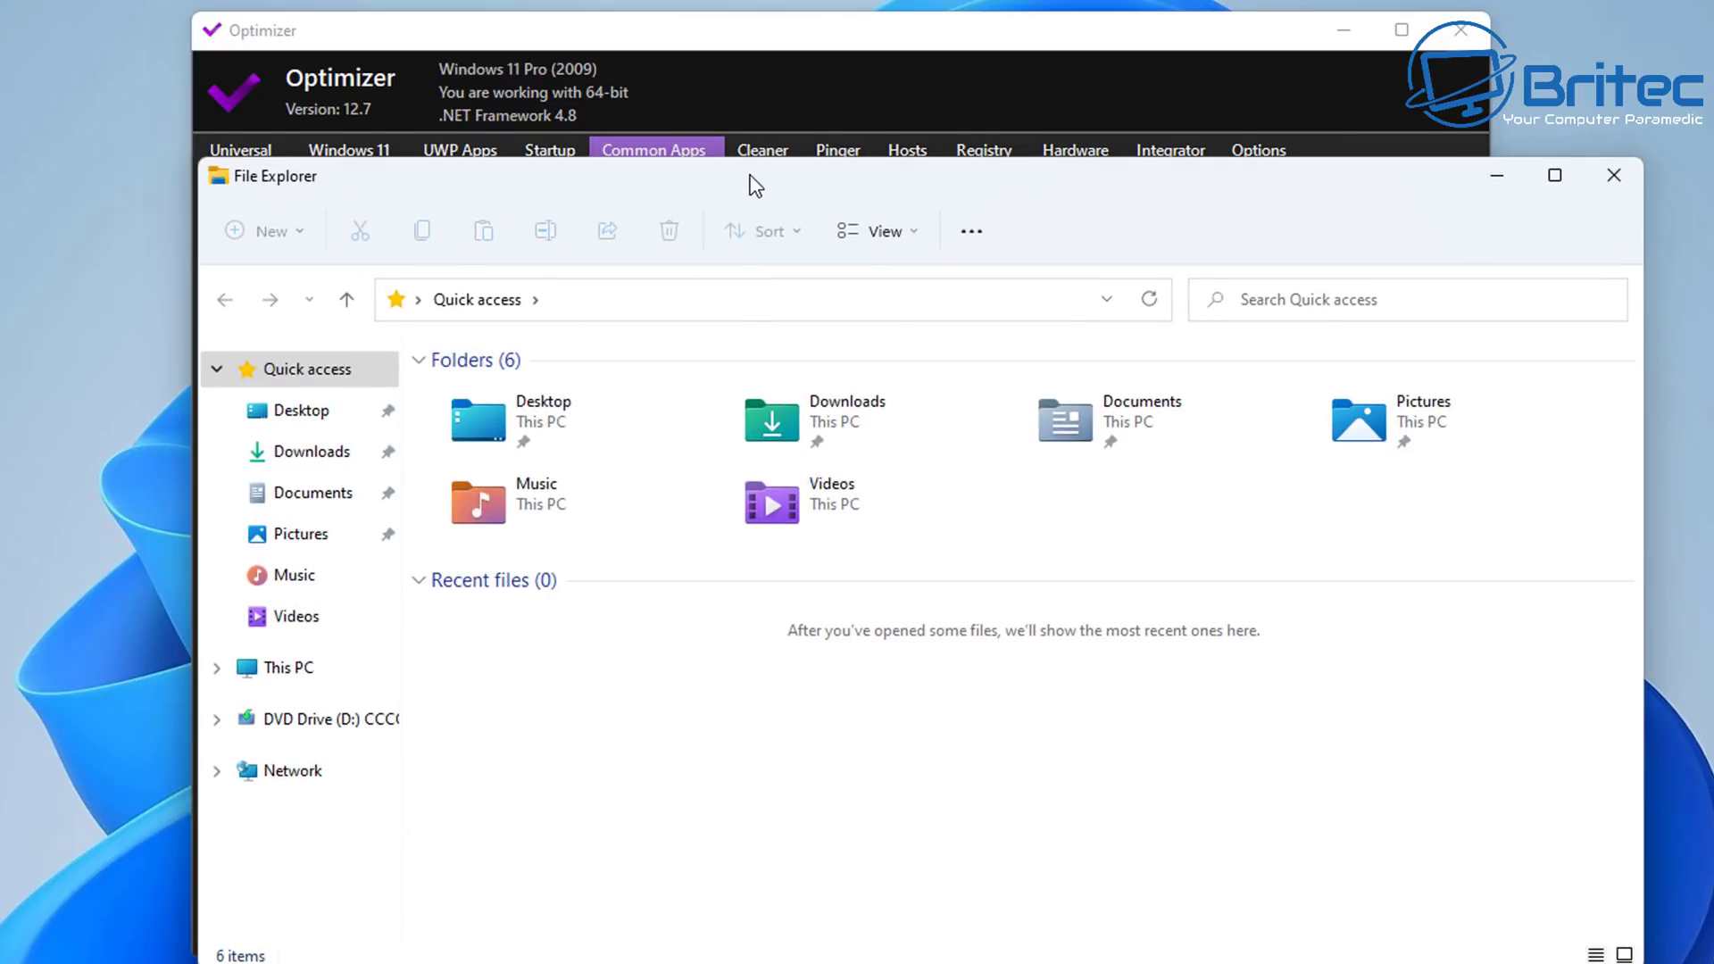
{"action": "left_click_drag", "start_coordinate": [746, 180], "coordinate": [718, 109]}
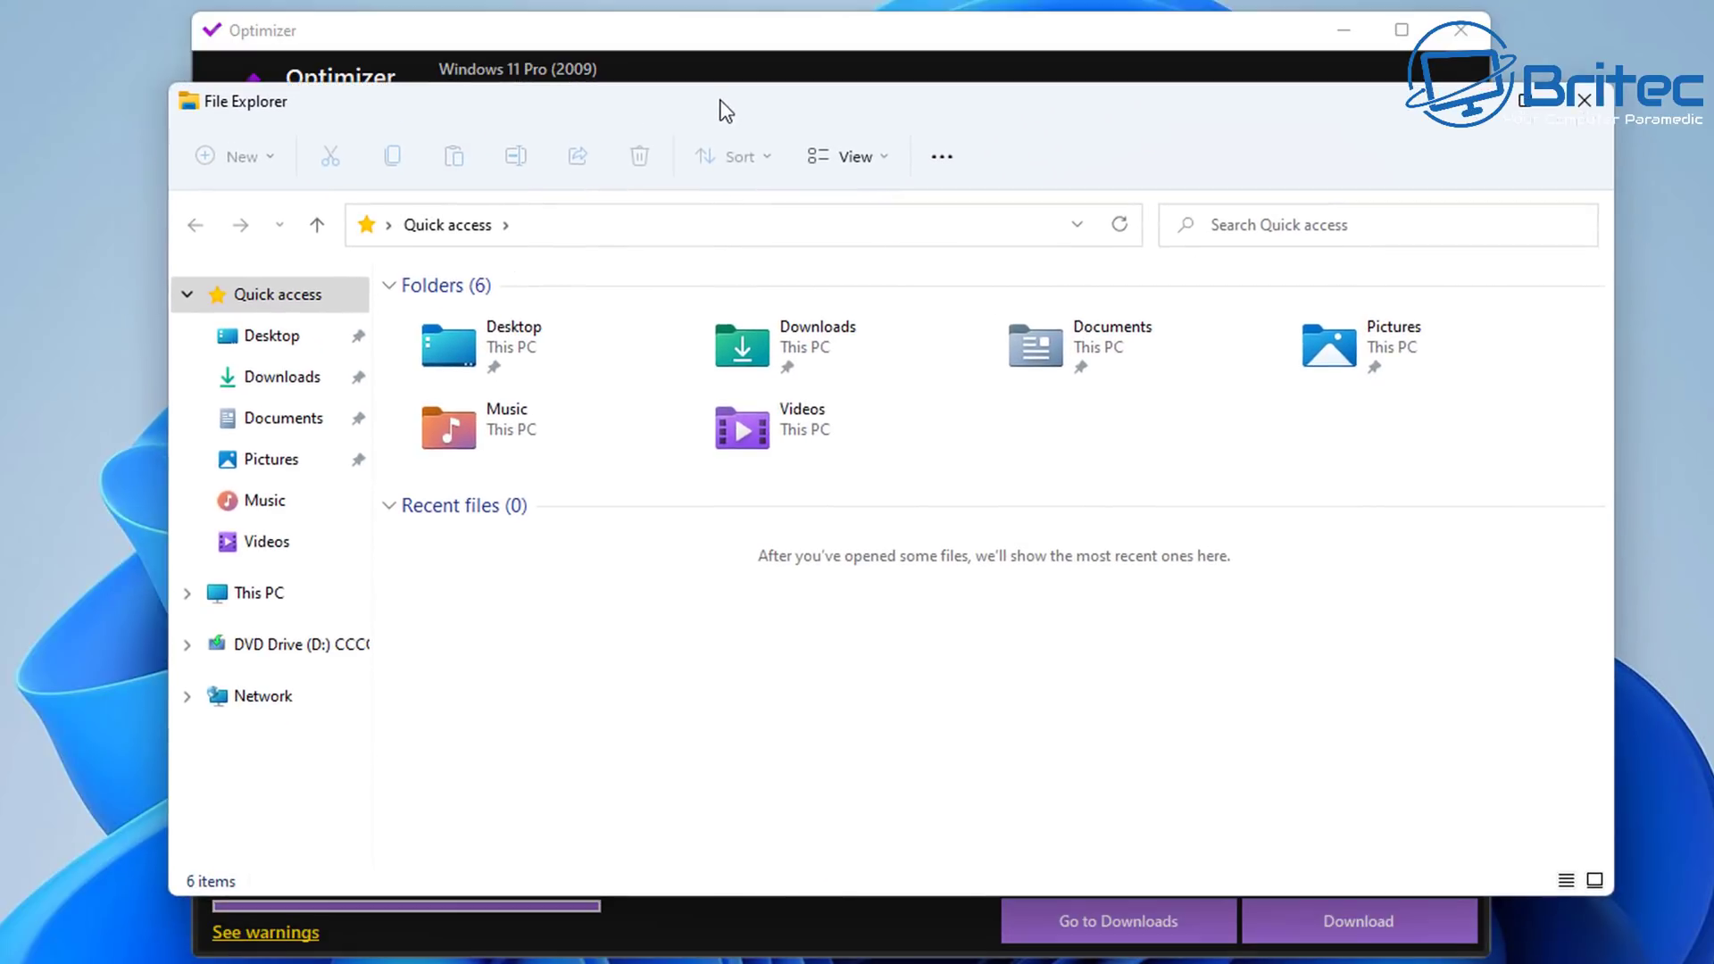
{"action": "double_click", "coordinate": [812, 332]}
{"action": "double_click", "coordinate": [480, 396]}
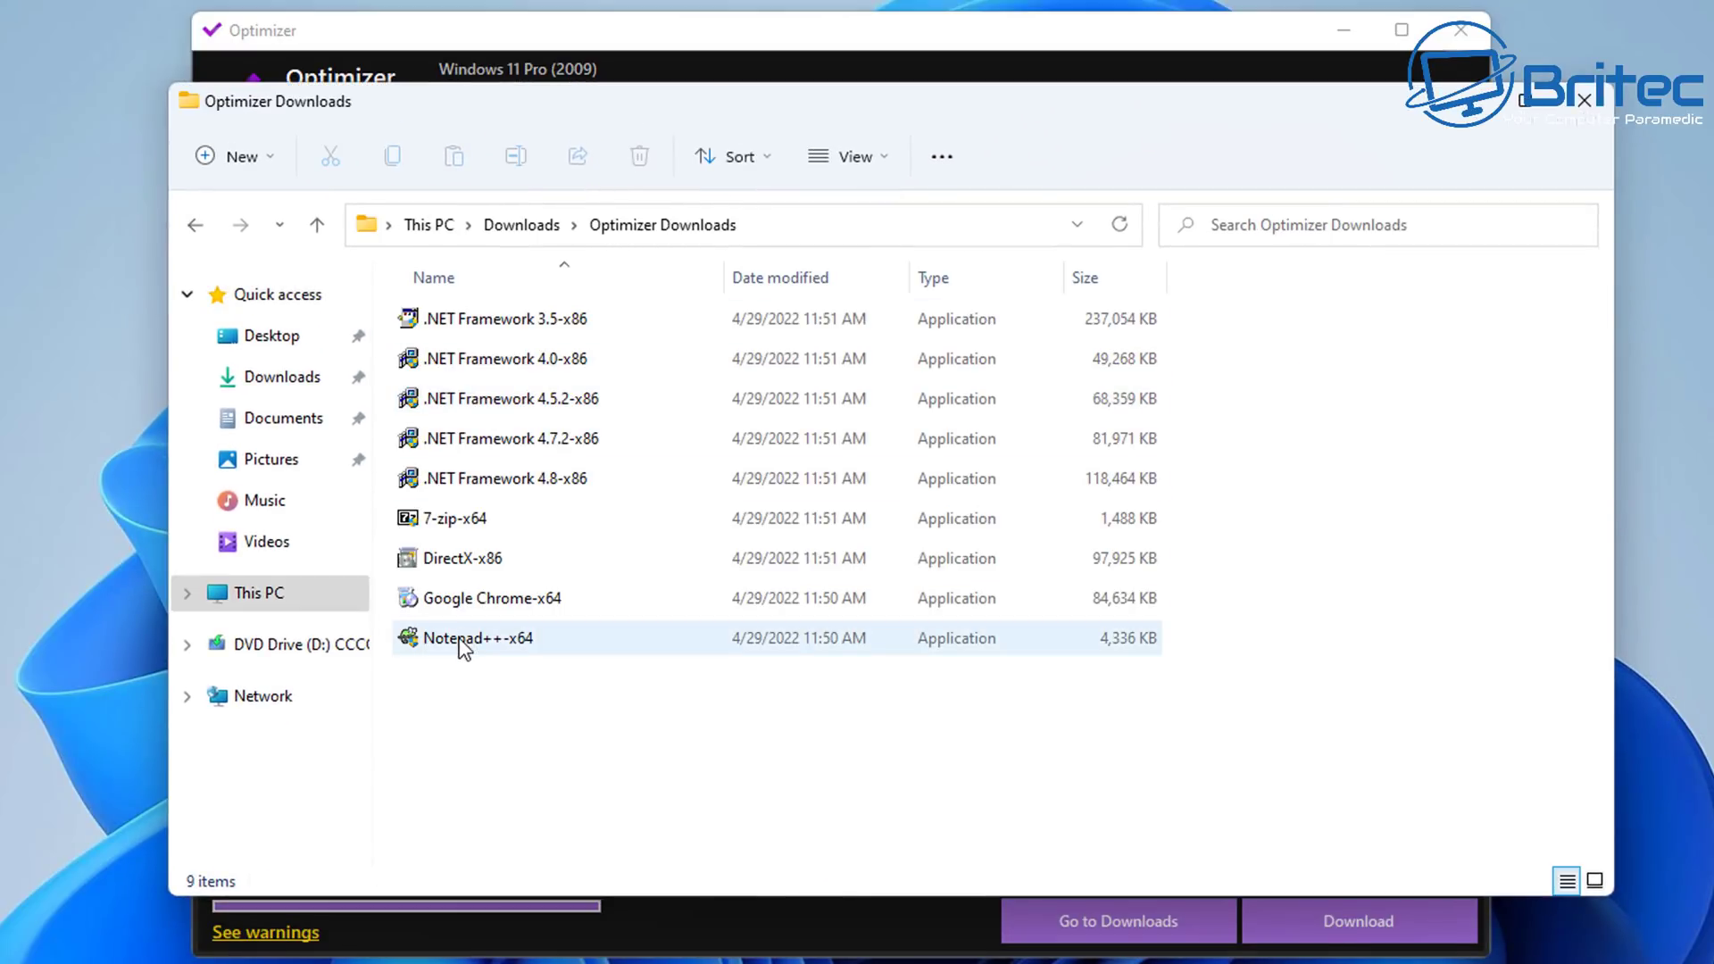
{"action": "mouse_move", "coordinate": [461, 647]}
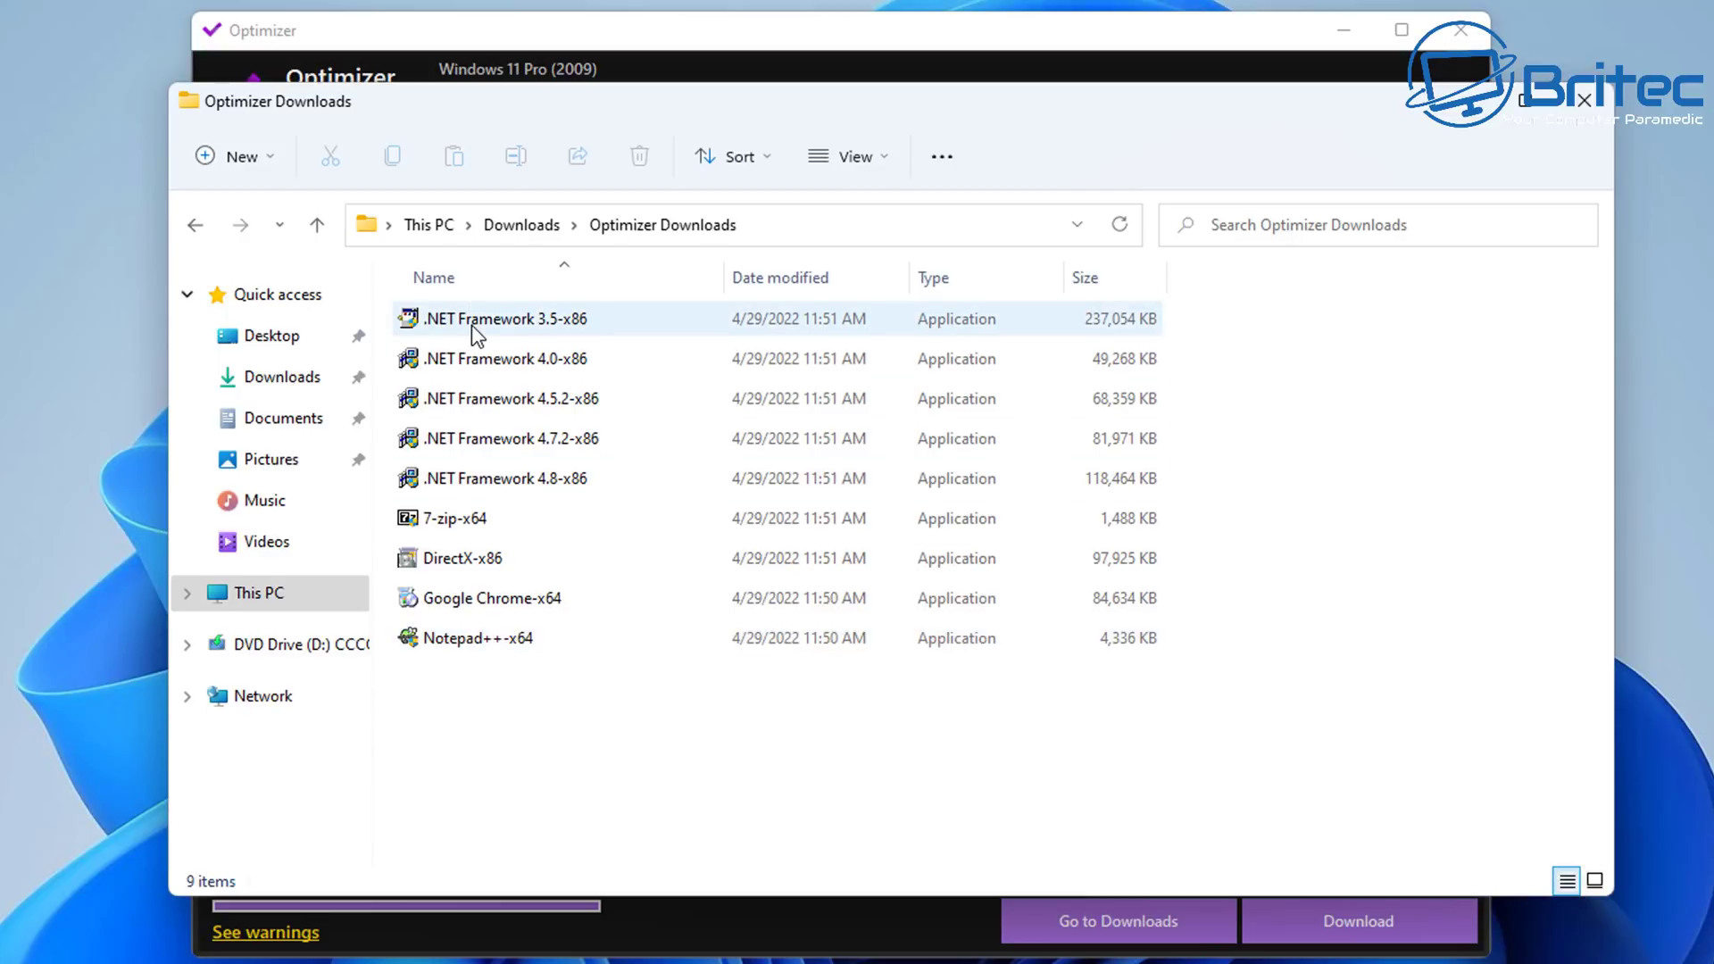
{"action": "left_click", "coordinate": [1581, 105]}
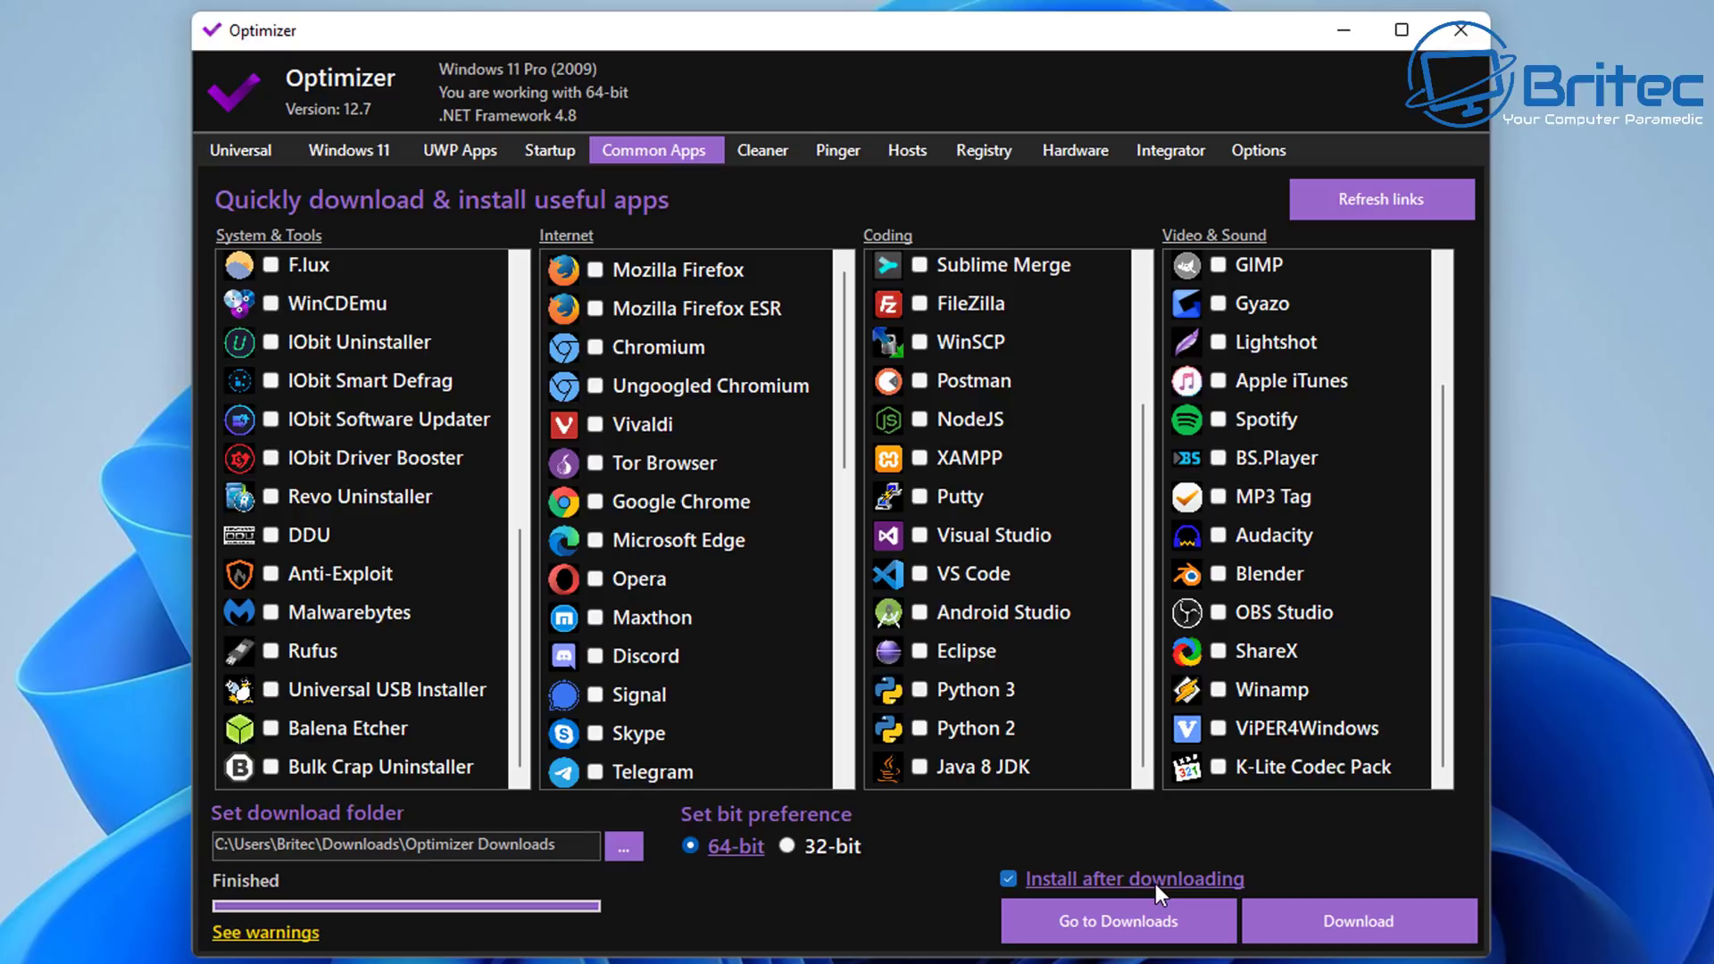
{"action": "left_click", "coordinate": [1121, 925]}
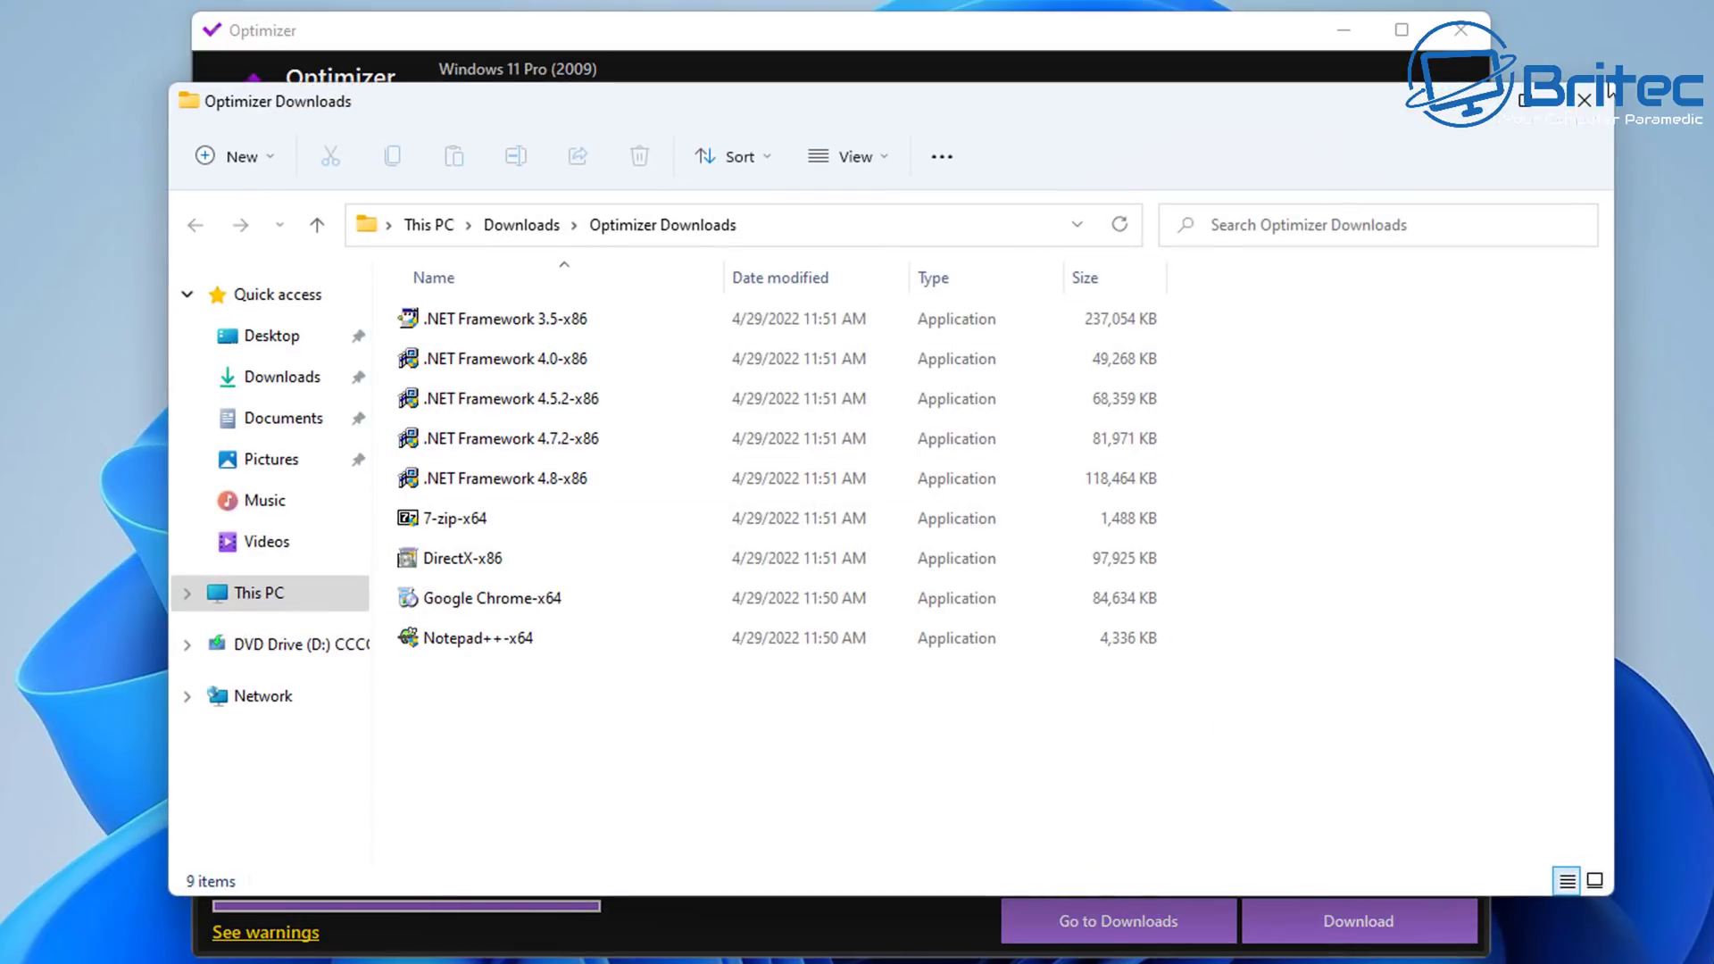
{"action": "left_click", "coordinate": [1584, 99]}
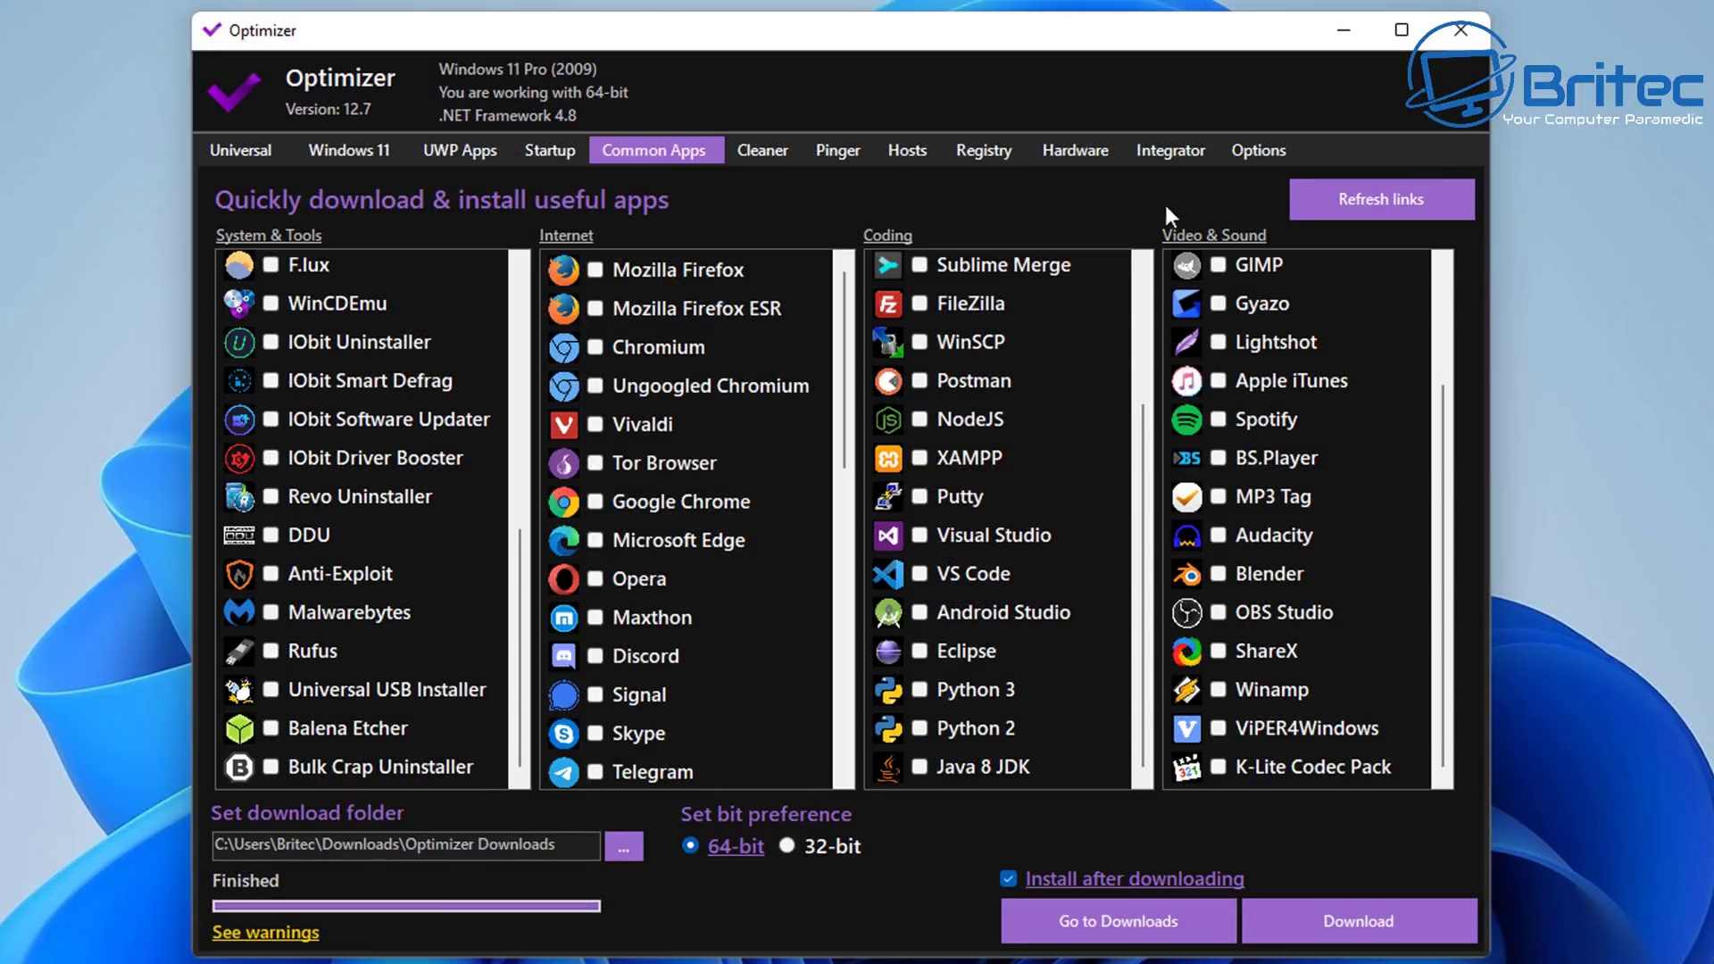
Analyze and clean temporary files and the Recycle Bin, then bring up the Pinger page.
{"action": "left_click", "coordinate": [746, 152]}
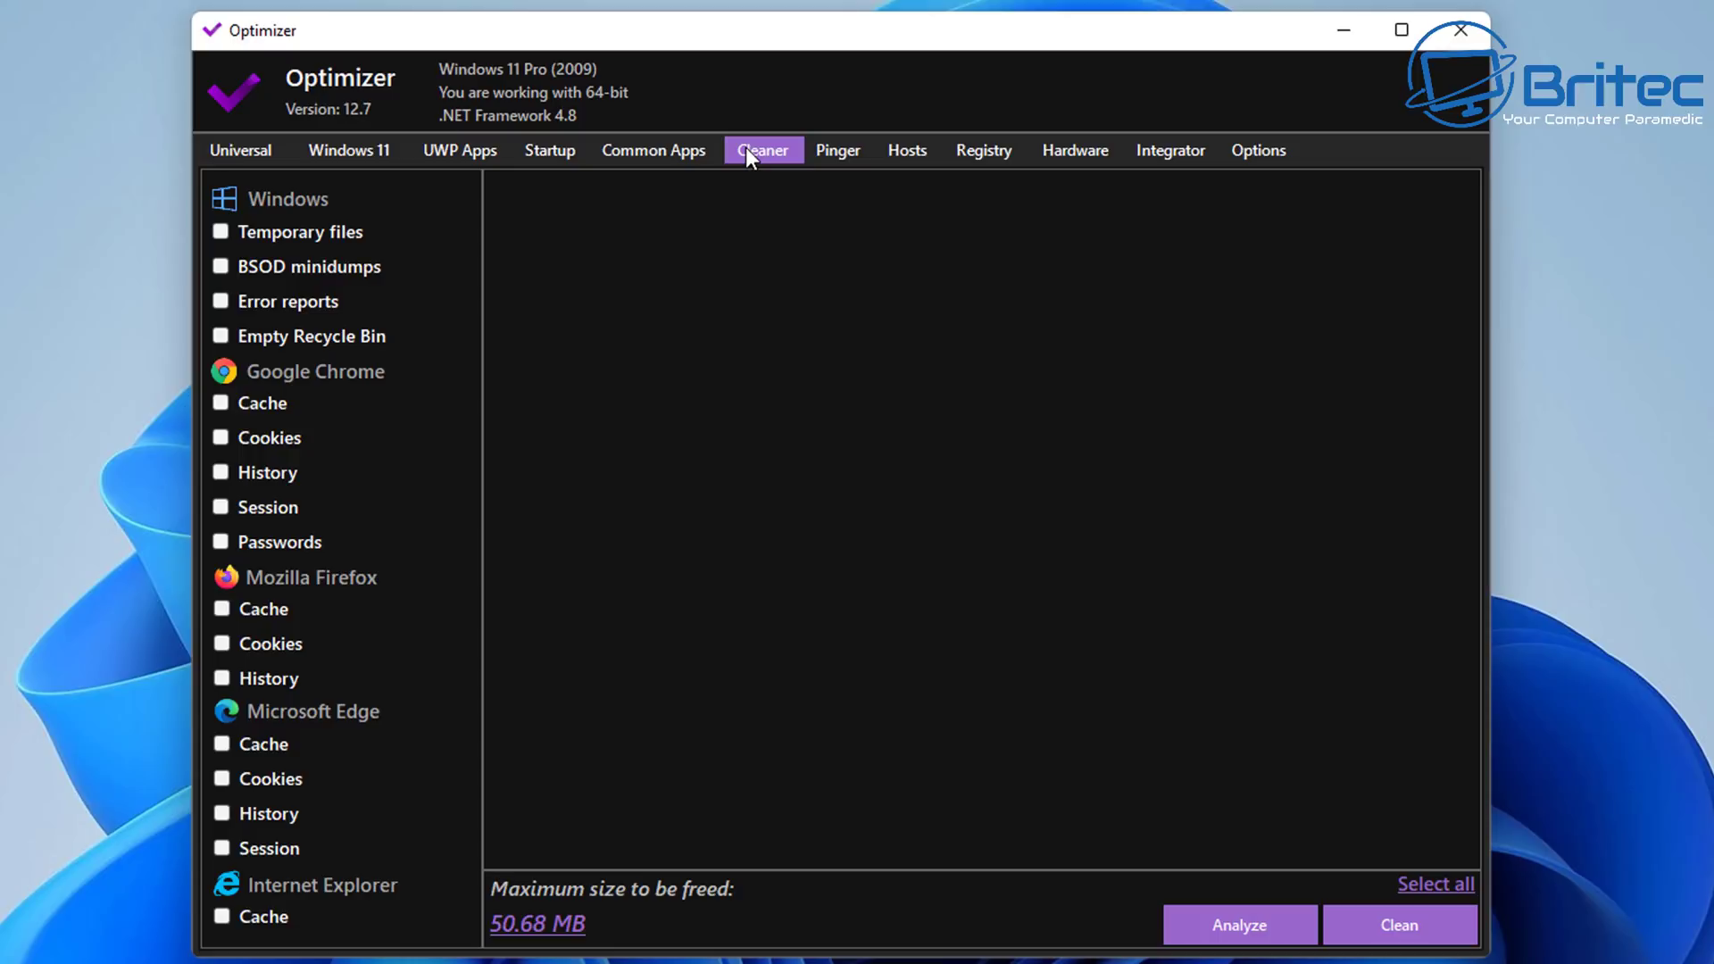
{"action": "left_click", "coordinate": [218, 334]}
{"action": "left_click", "coordinate": [222, 232]}
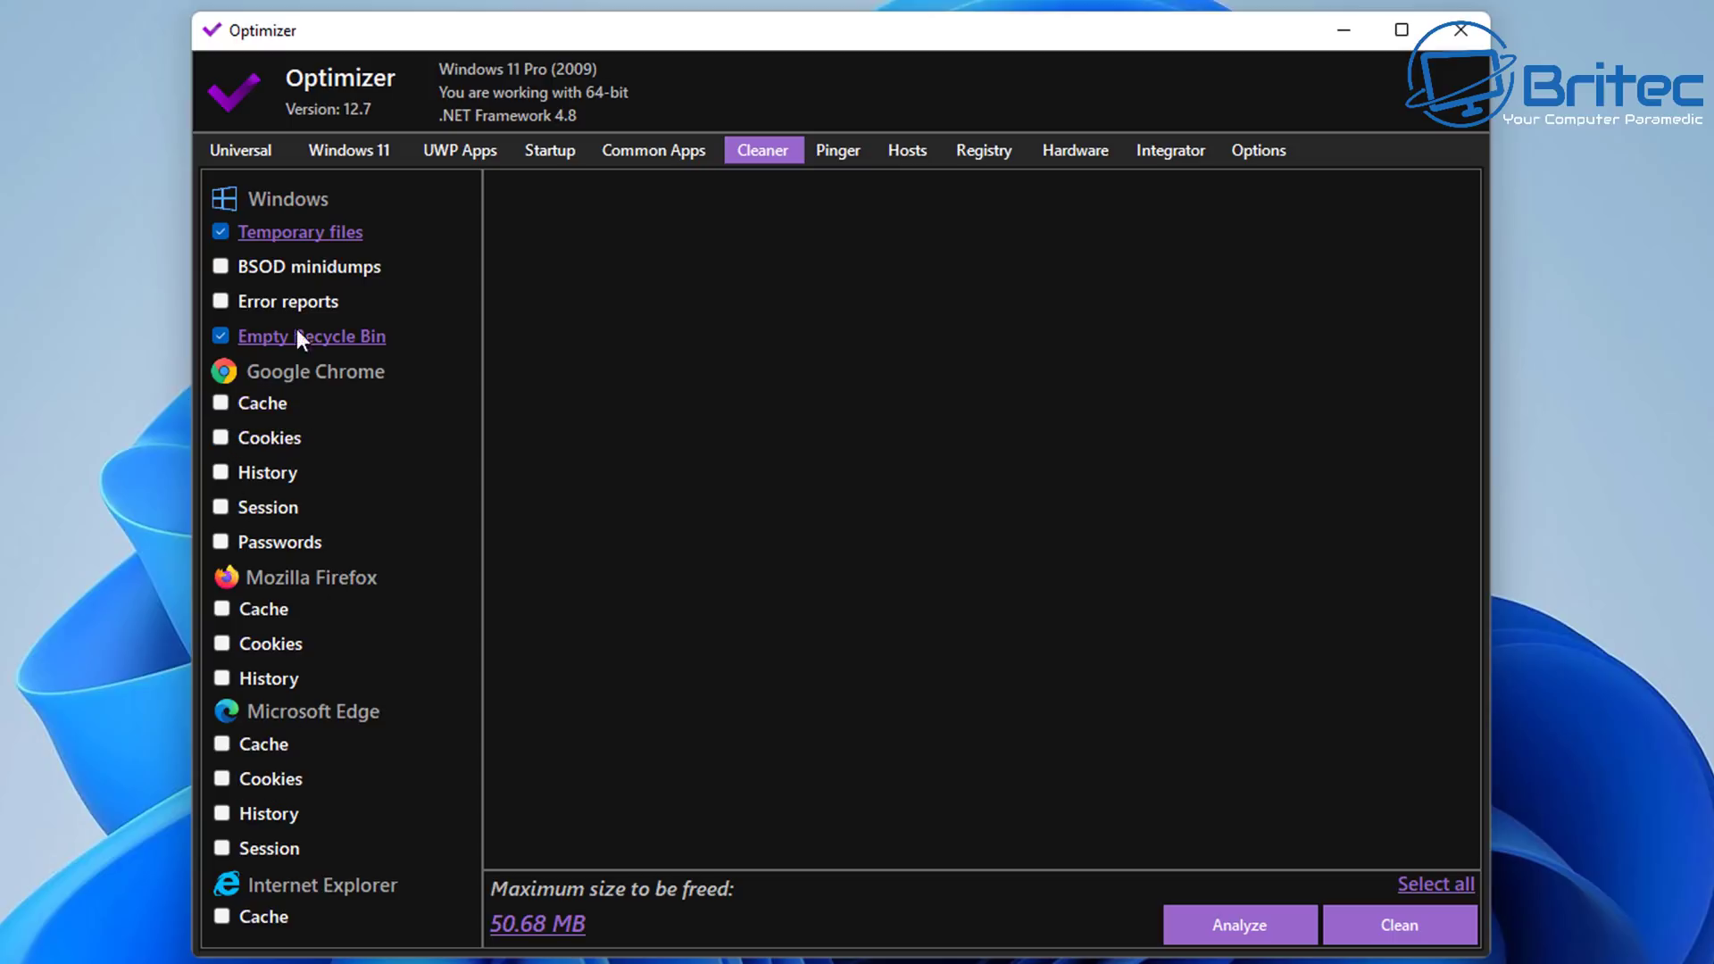
{"action": "left_click", "coordinate": [1230, 923]}
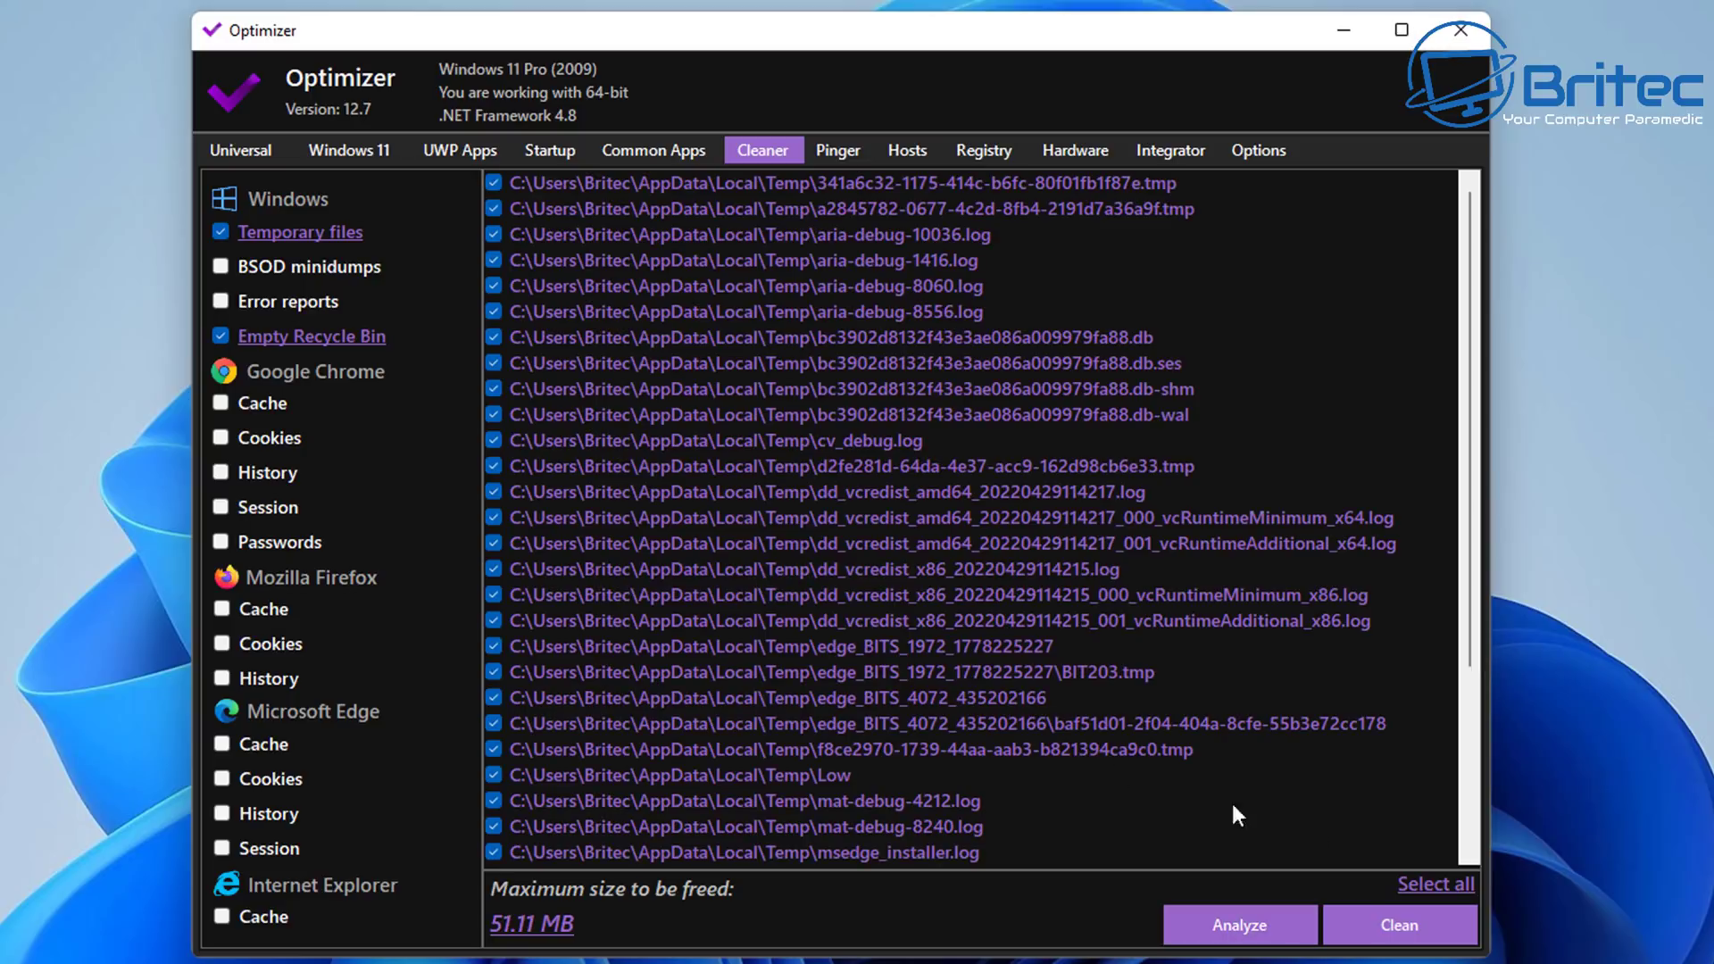
{"action": "left_click", "coordinate": [1374, 922]}
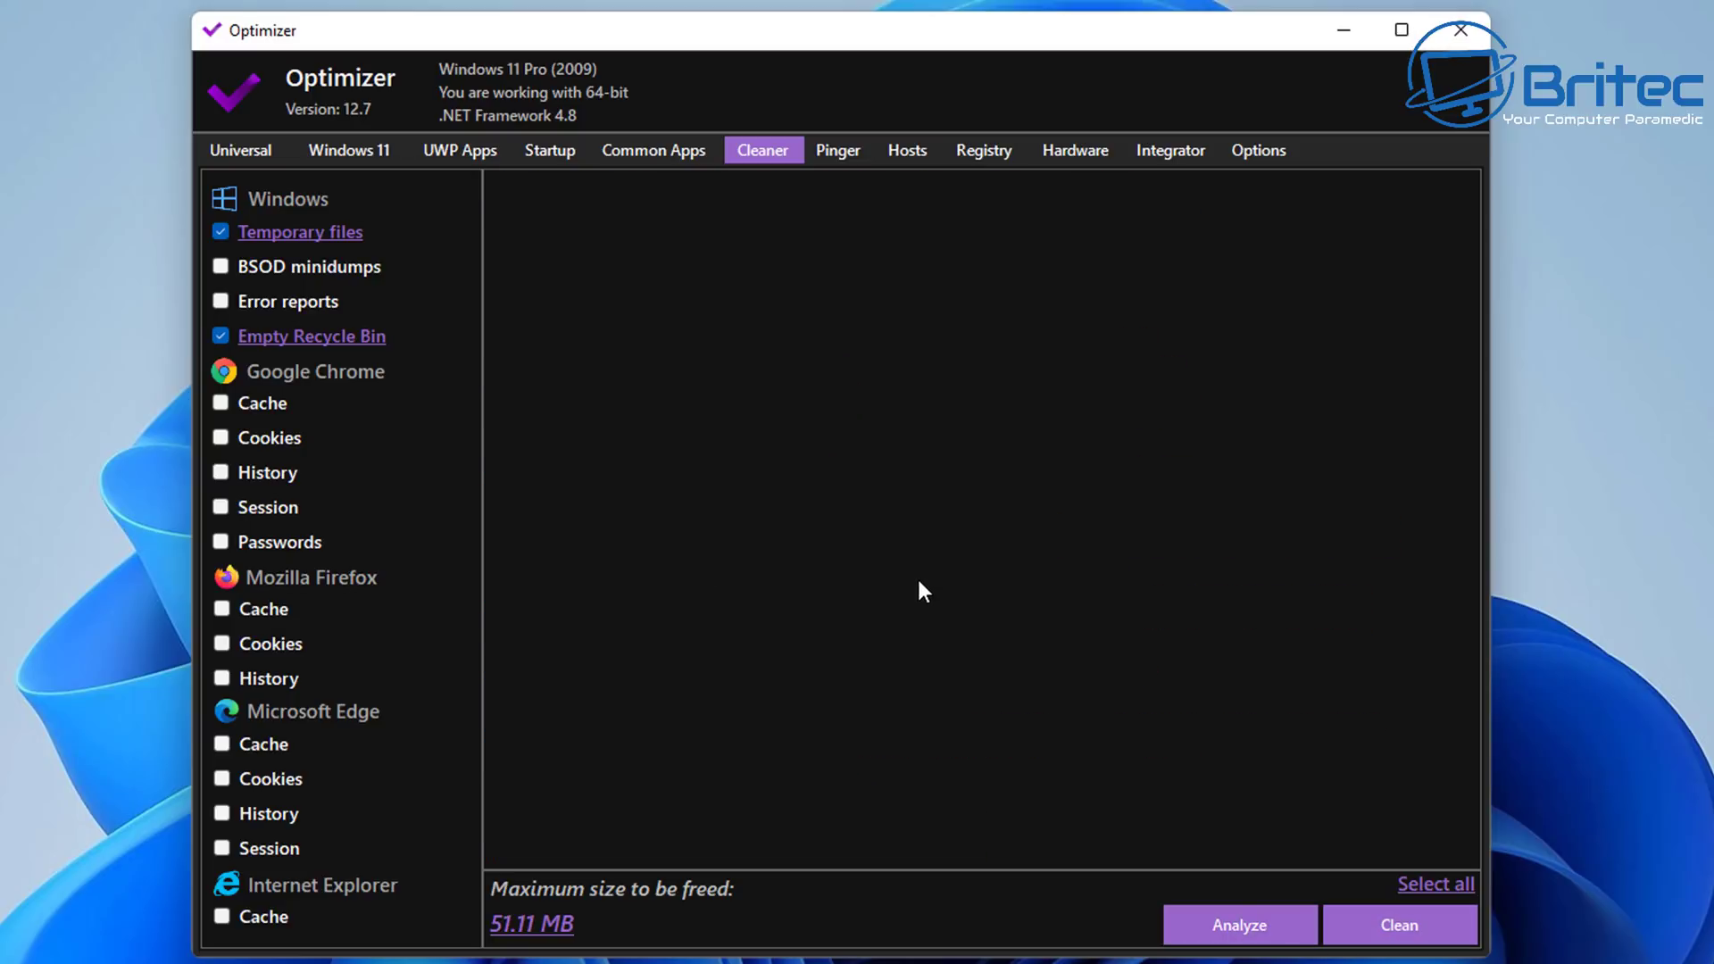
{"action": "left_click", "coordinate": [843, 152]}
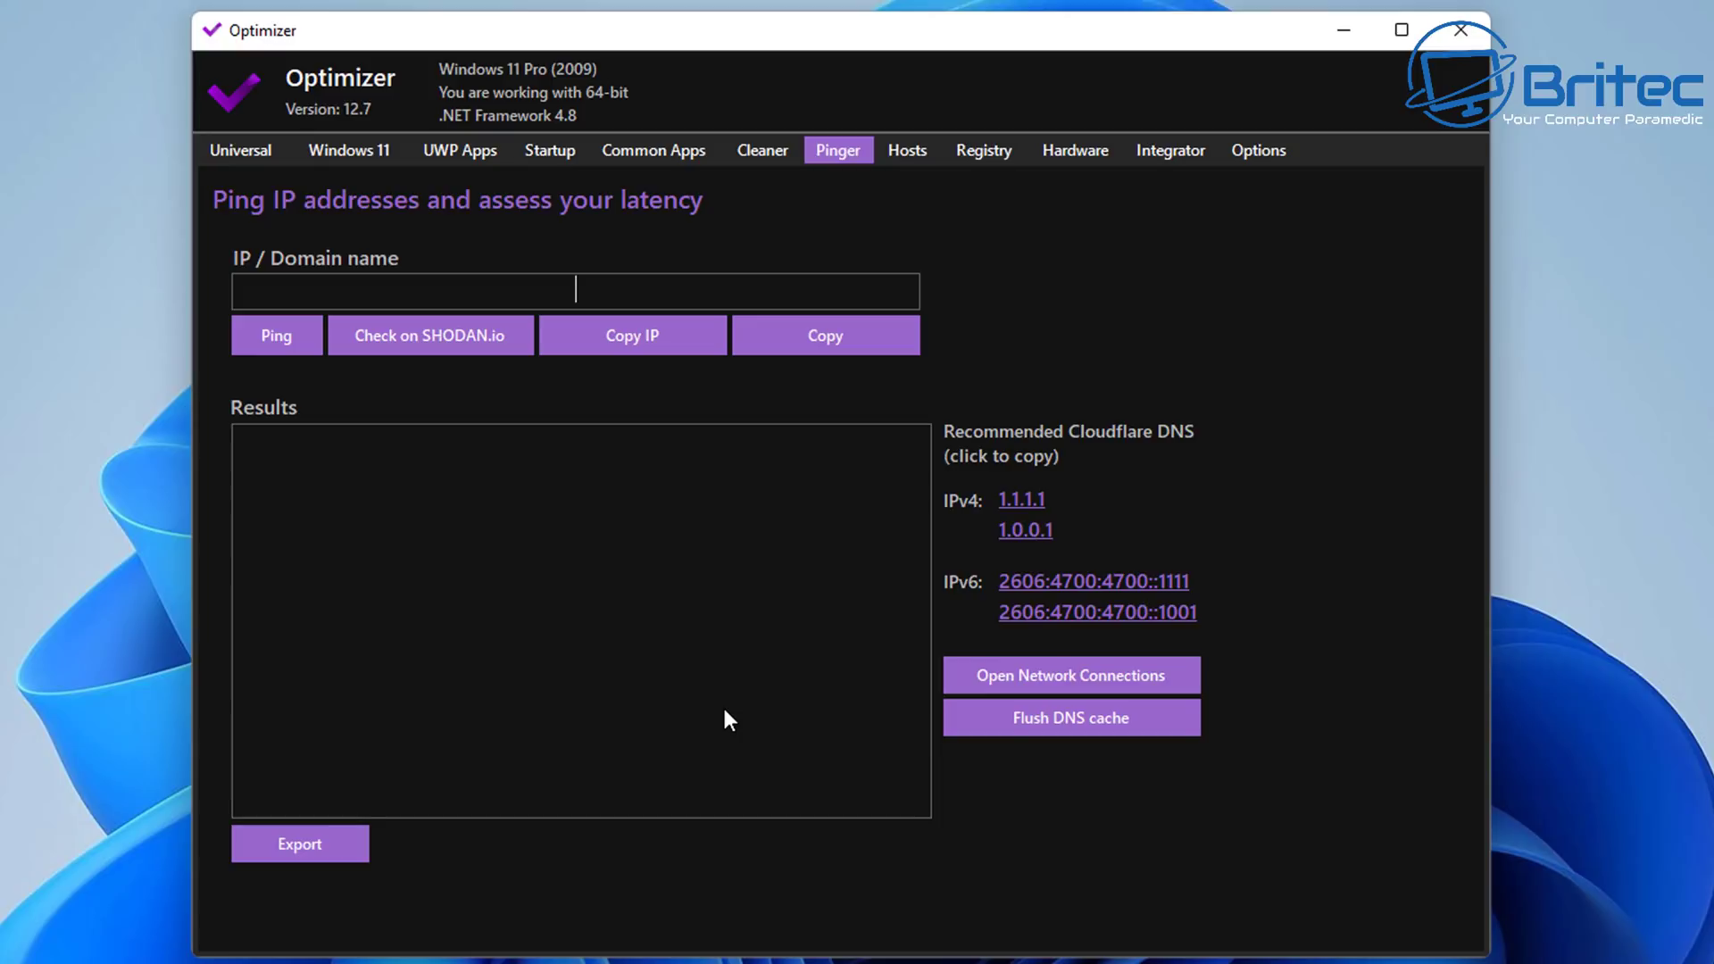
Ping google.com, then flush the Windows DNS cache and confirm with Yes.
{"action": "type", "text": "google.com"}
{"action": "left_click", "coordinate": [282, 348]}
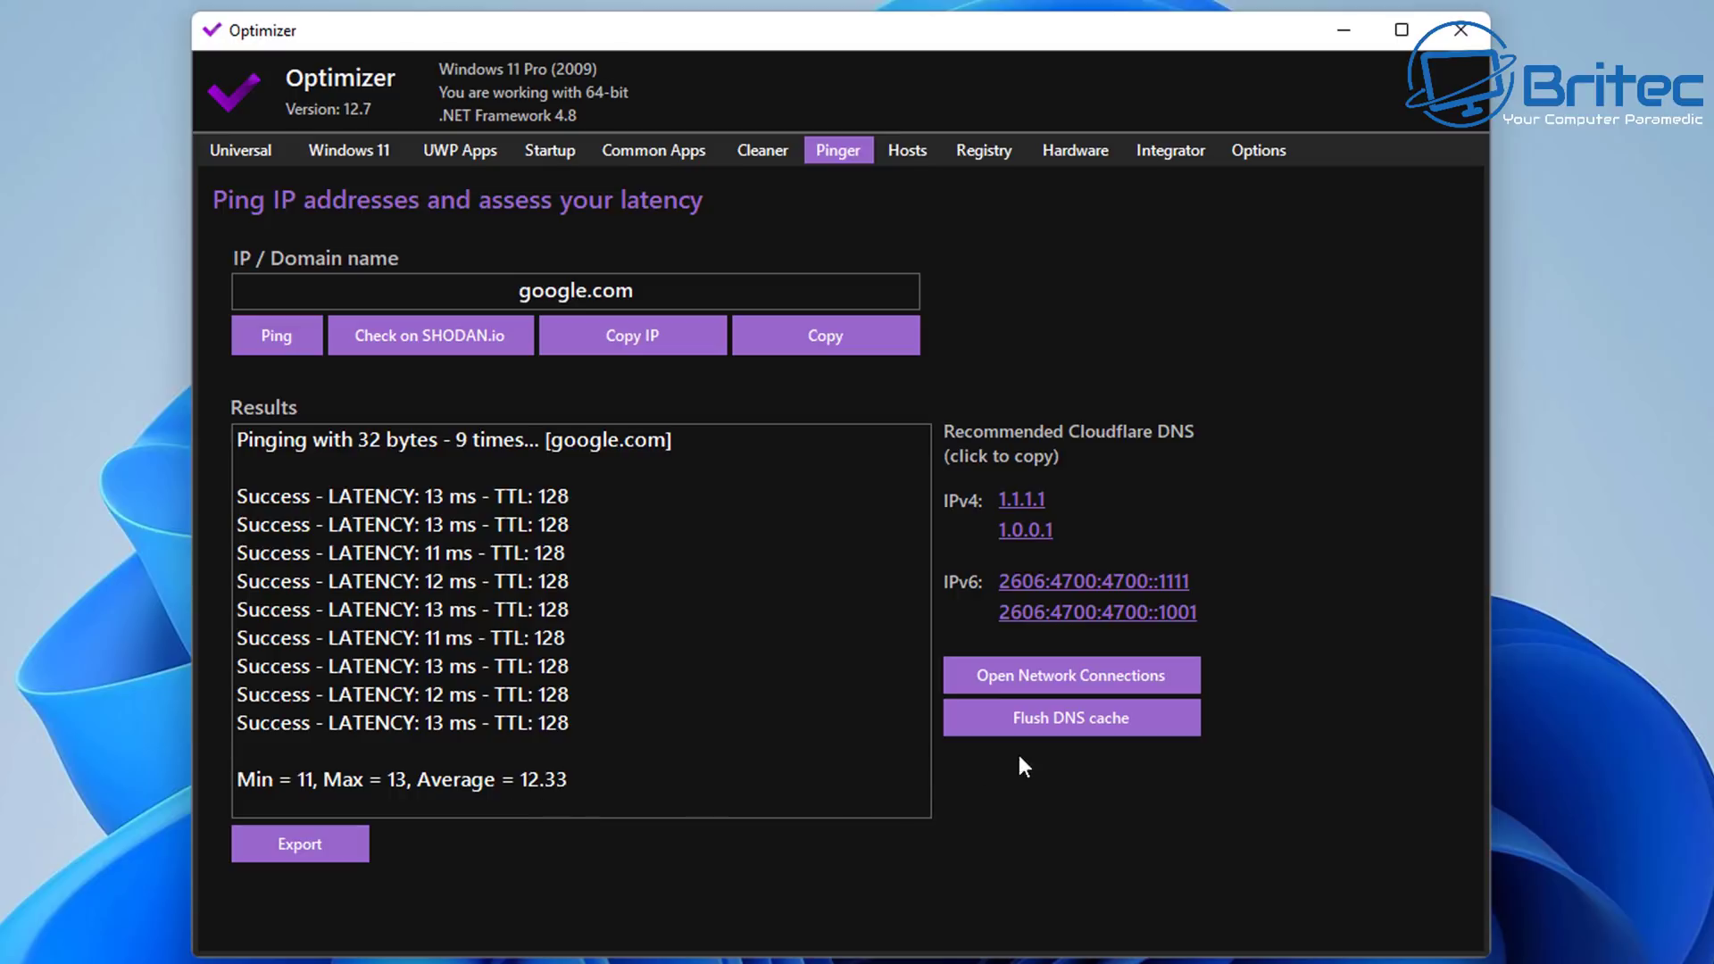
{"action": "left_click", "coordinate": [1050, 730]}
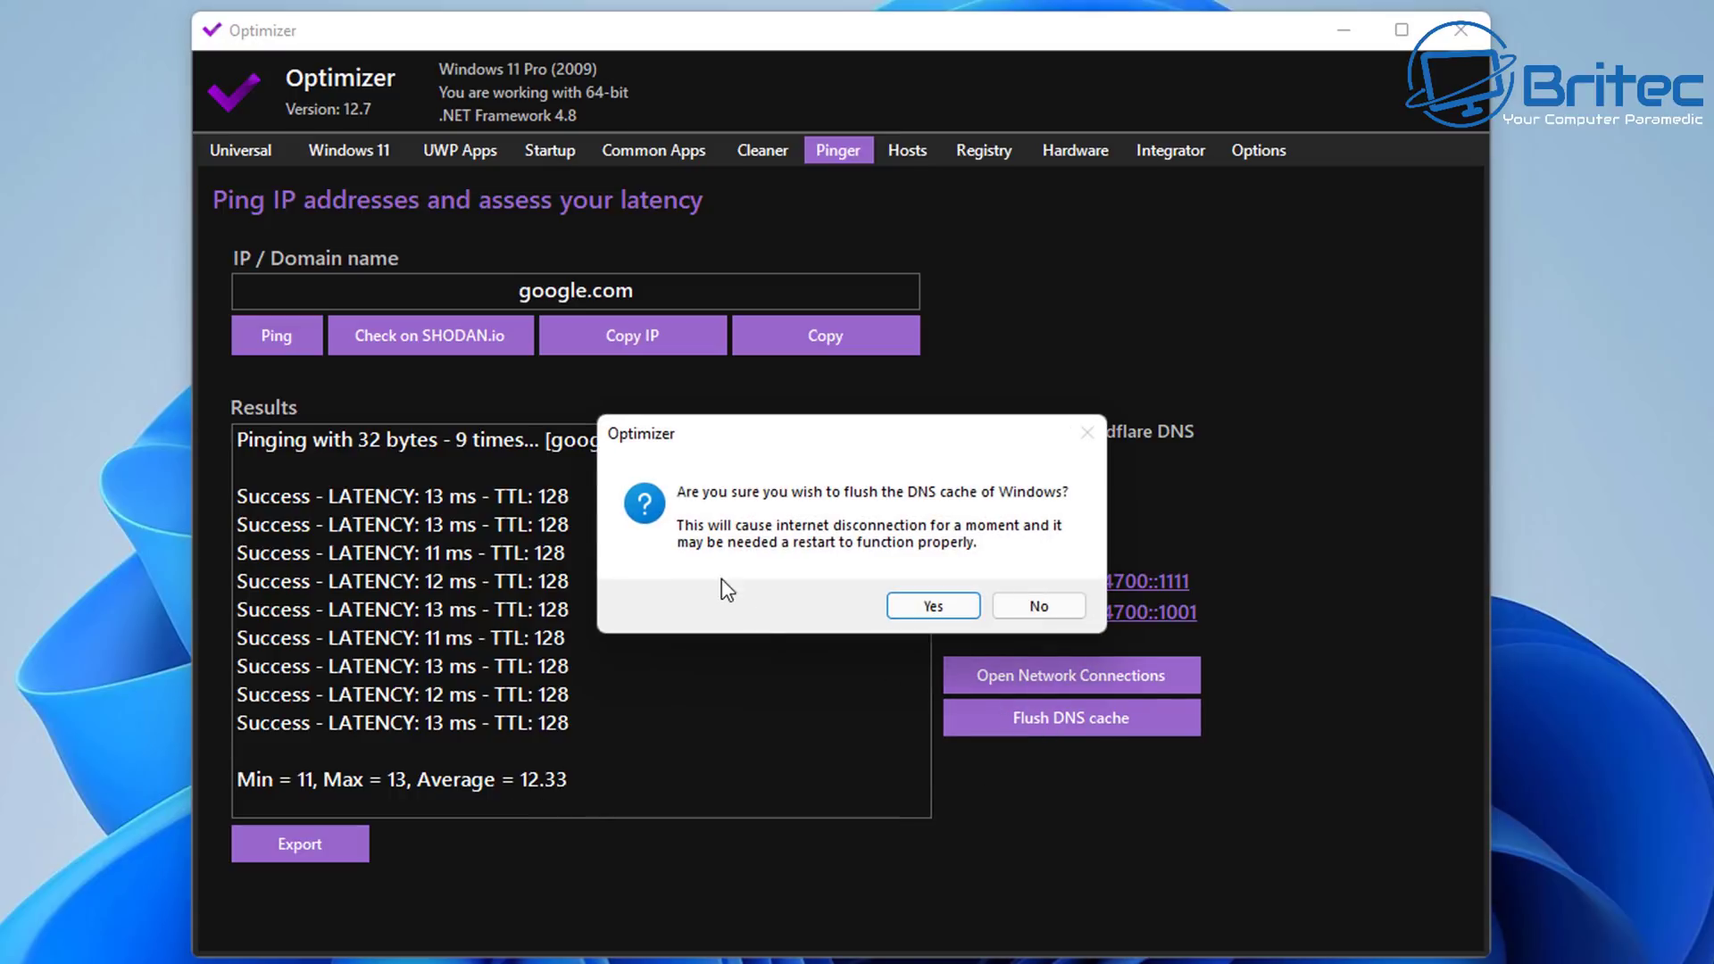
{"action": "left_click", "coordinate": [933, 605]}
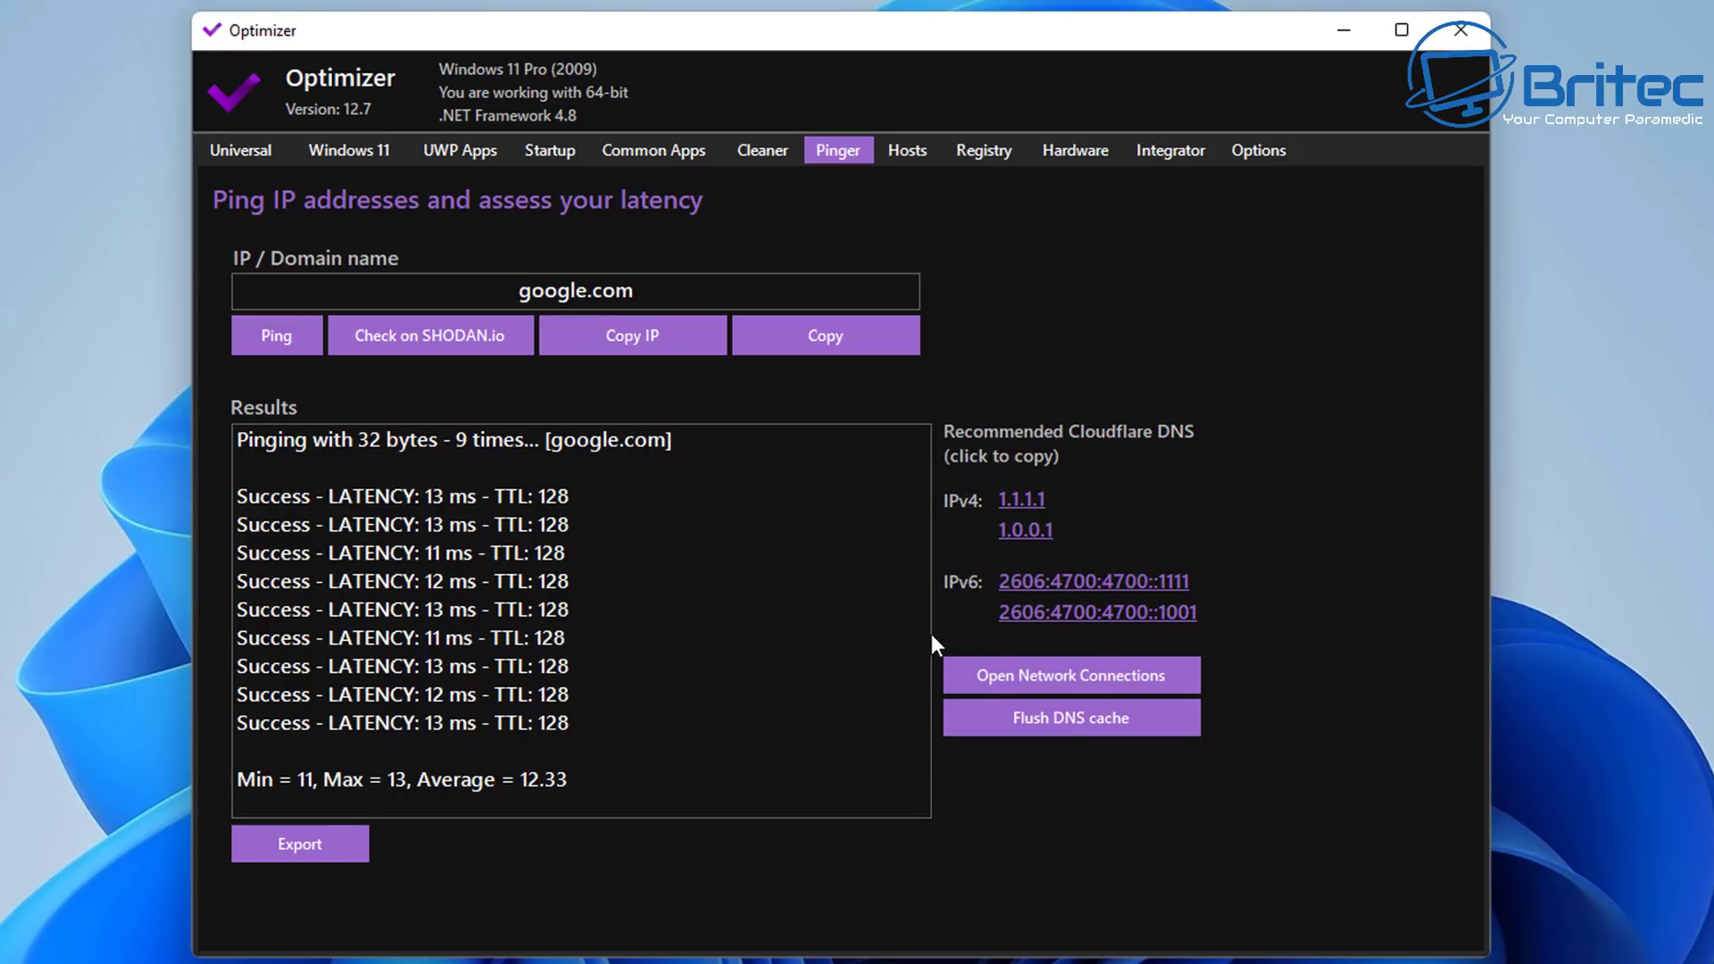
{"action": "left_click", "coordinate": [1041, 676]}
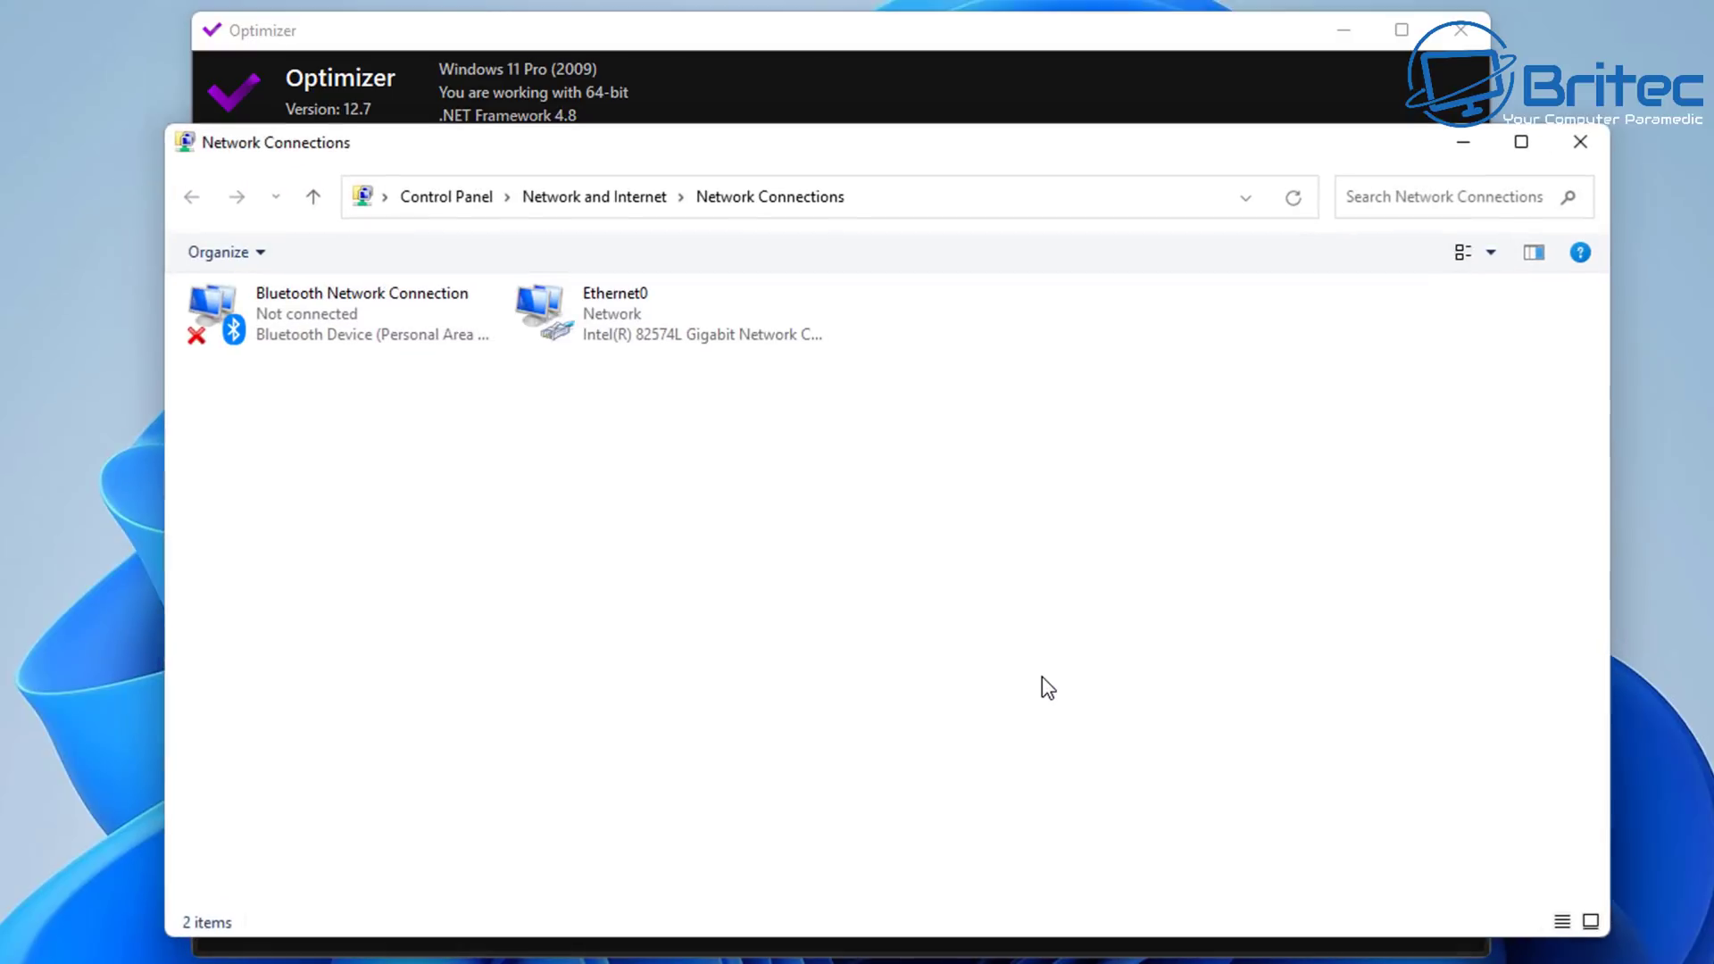
{"action": "left_click", "coordinate": [1580, 142]}
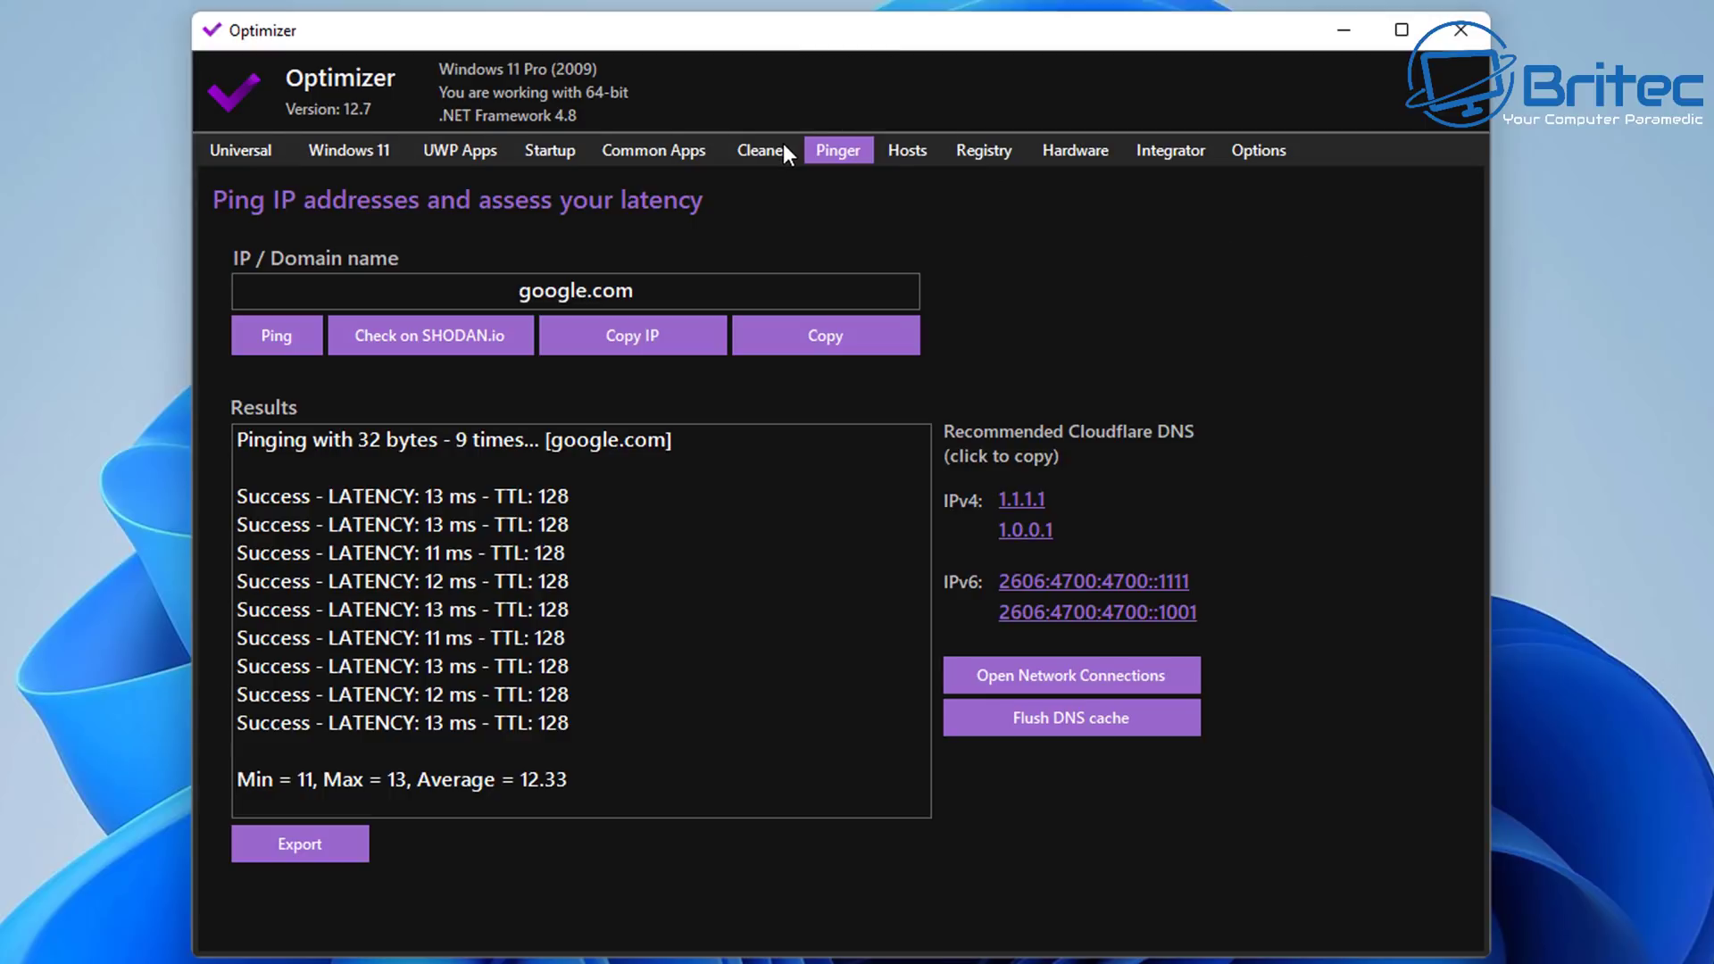
View the Hosts file editor, then the Registry fixes page with no fixes ticked.
{"action": "left_click", "coordinate": [898, 153]}
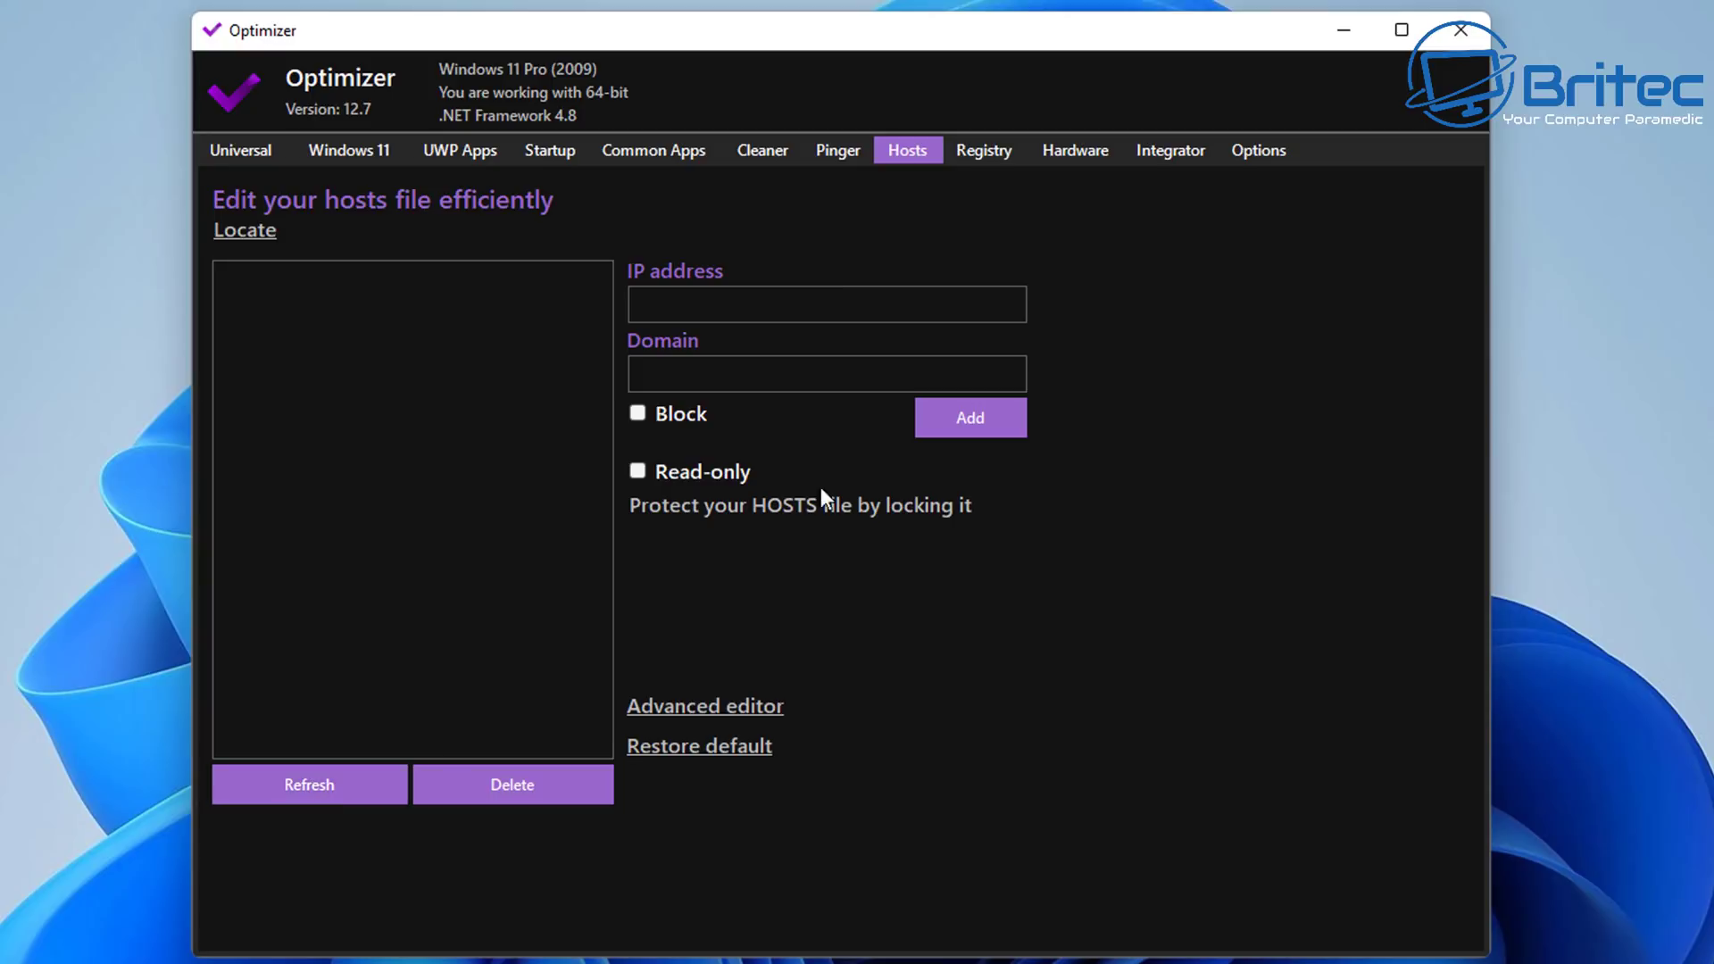
{"action": "left_click", "coordinate": [983, 152]}
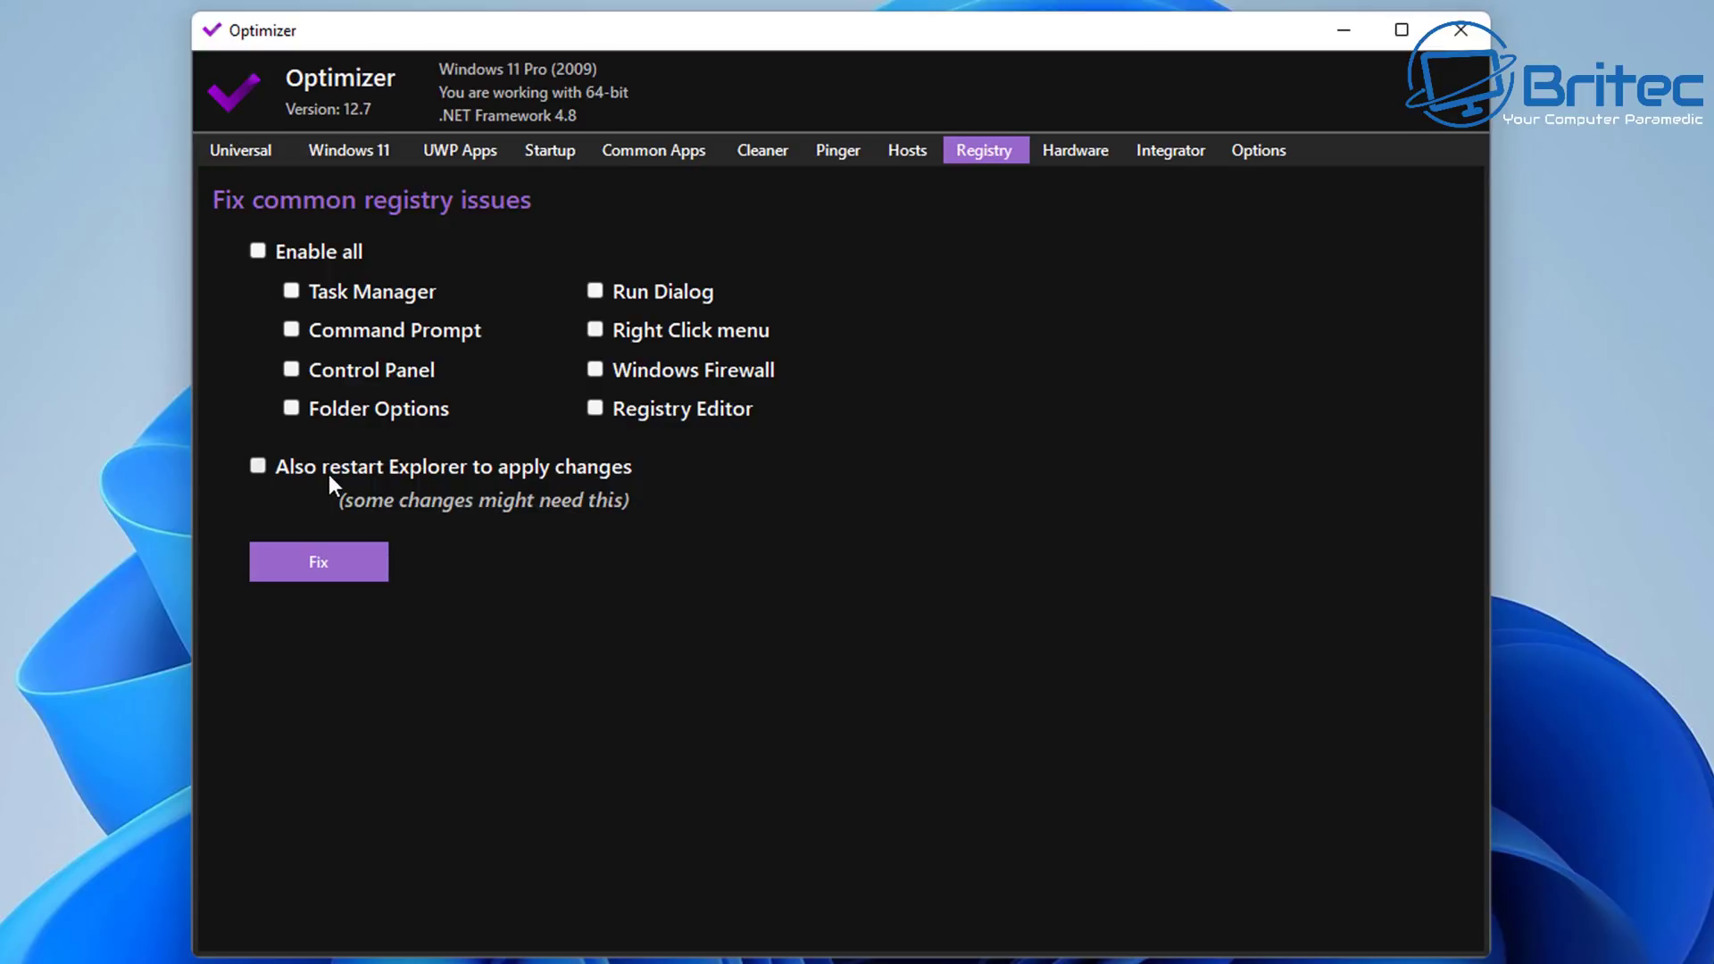
Browse the Hardware processor and memory details, then view the Integrator overview.
{"action": "left_click", "coordinate": [1071, 149]}
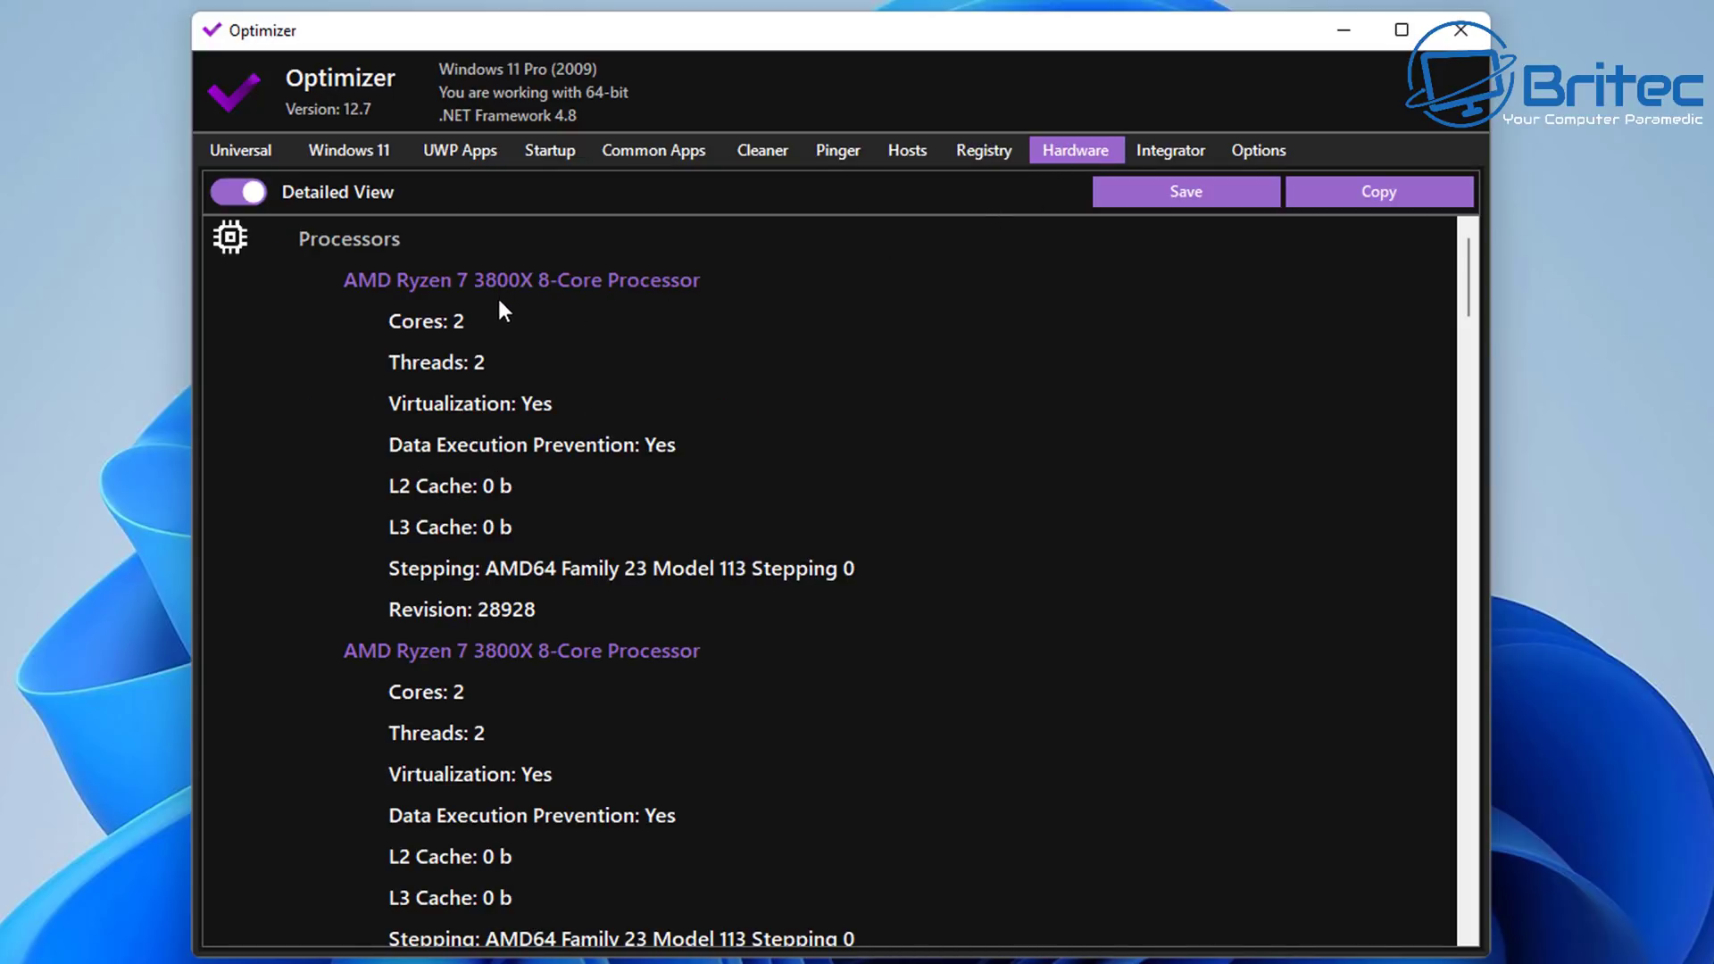
{"action": "scroll", "coordinate": [509, 625], "scroll_direction": "down", "scroll_amount": 4}
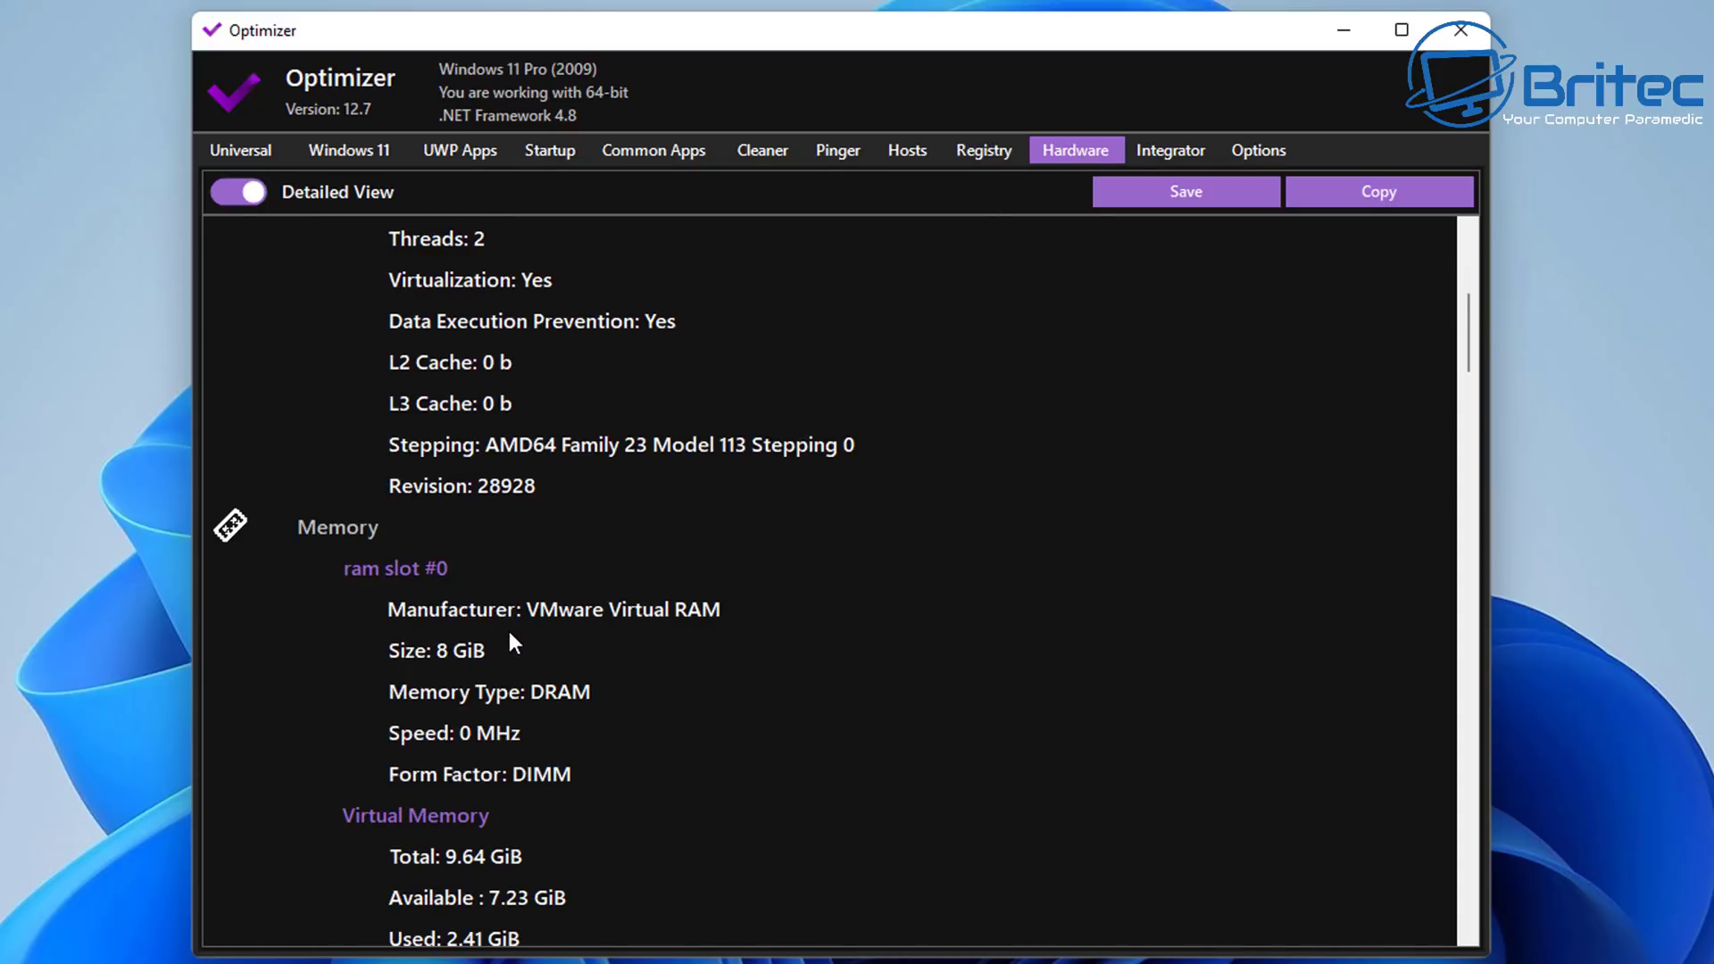
{"action": "scroll", "coordinate": [509, 630], "scroll_direction": "up", "scroll_amount": 4}
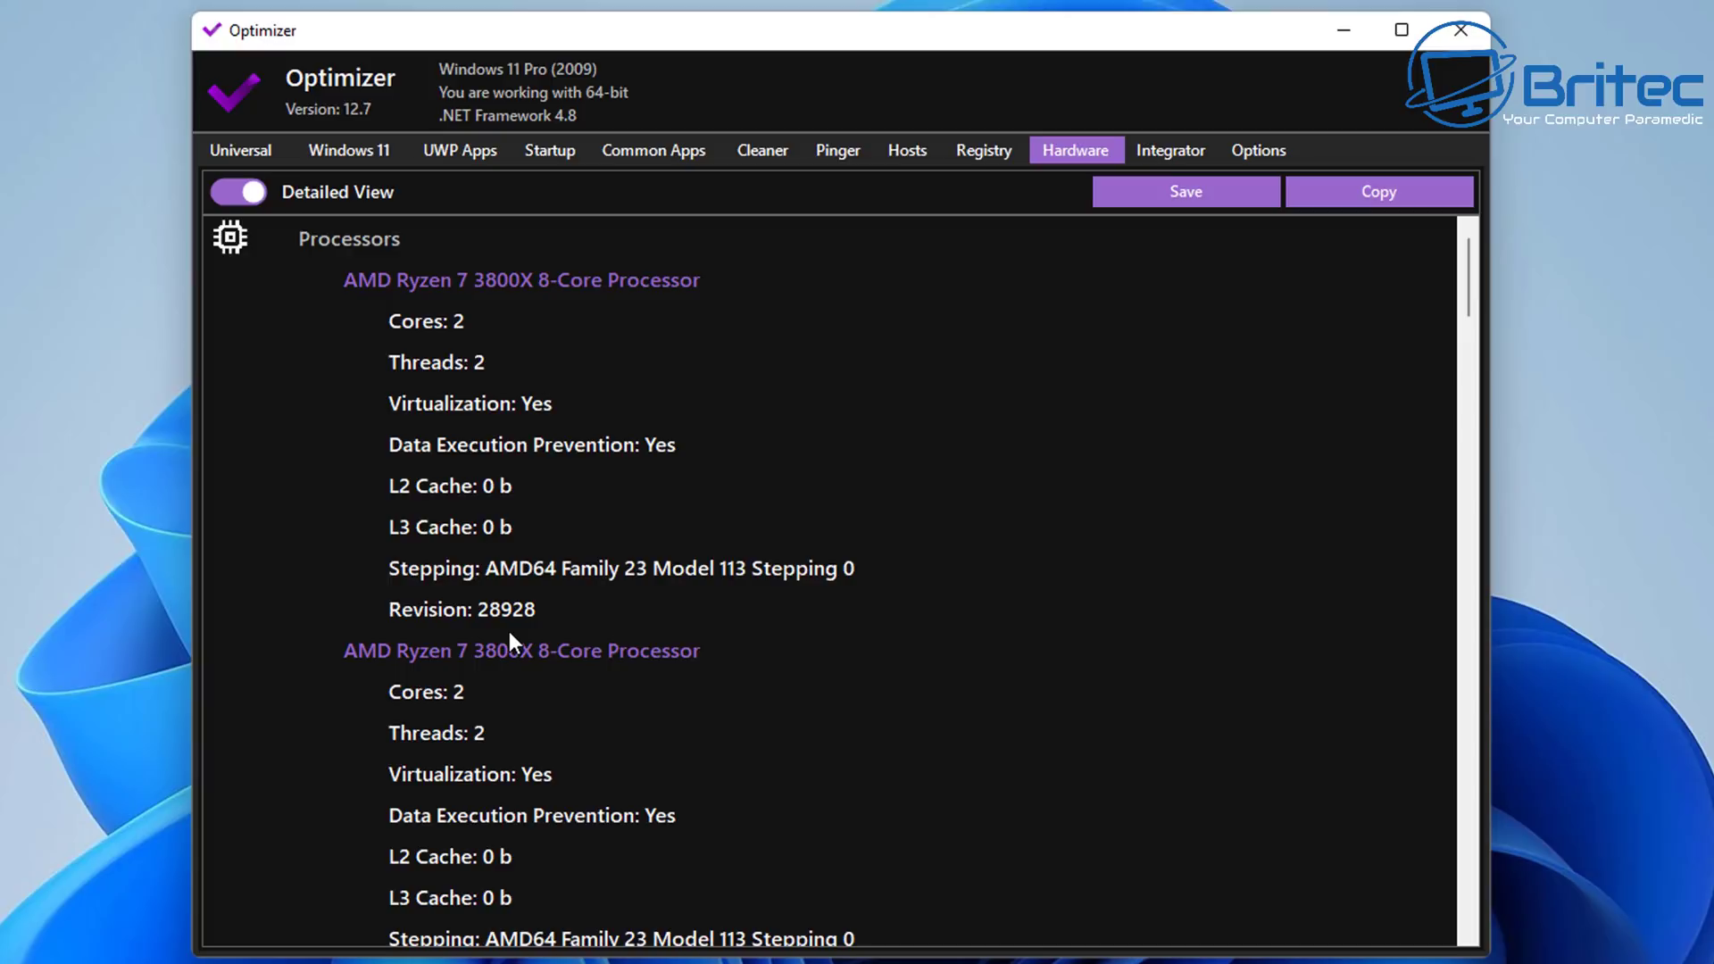
{"action": "left_click", "coordinate": [1164, 152]}
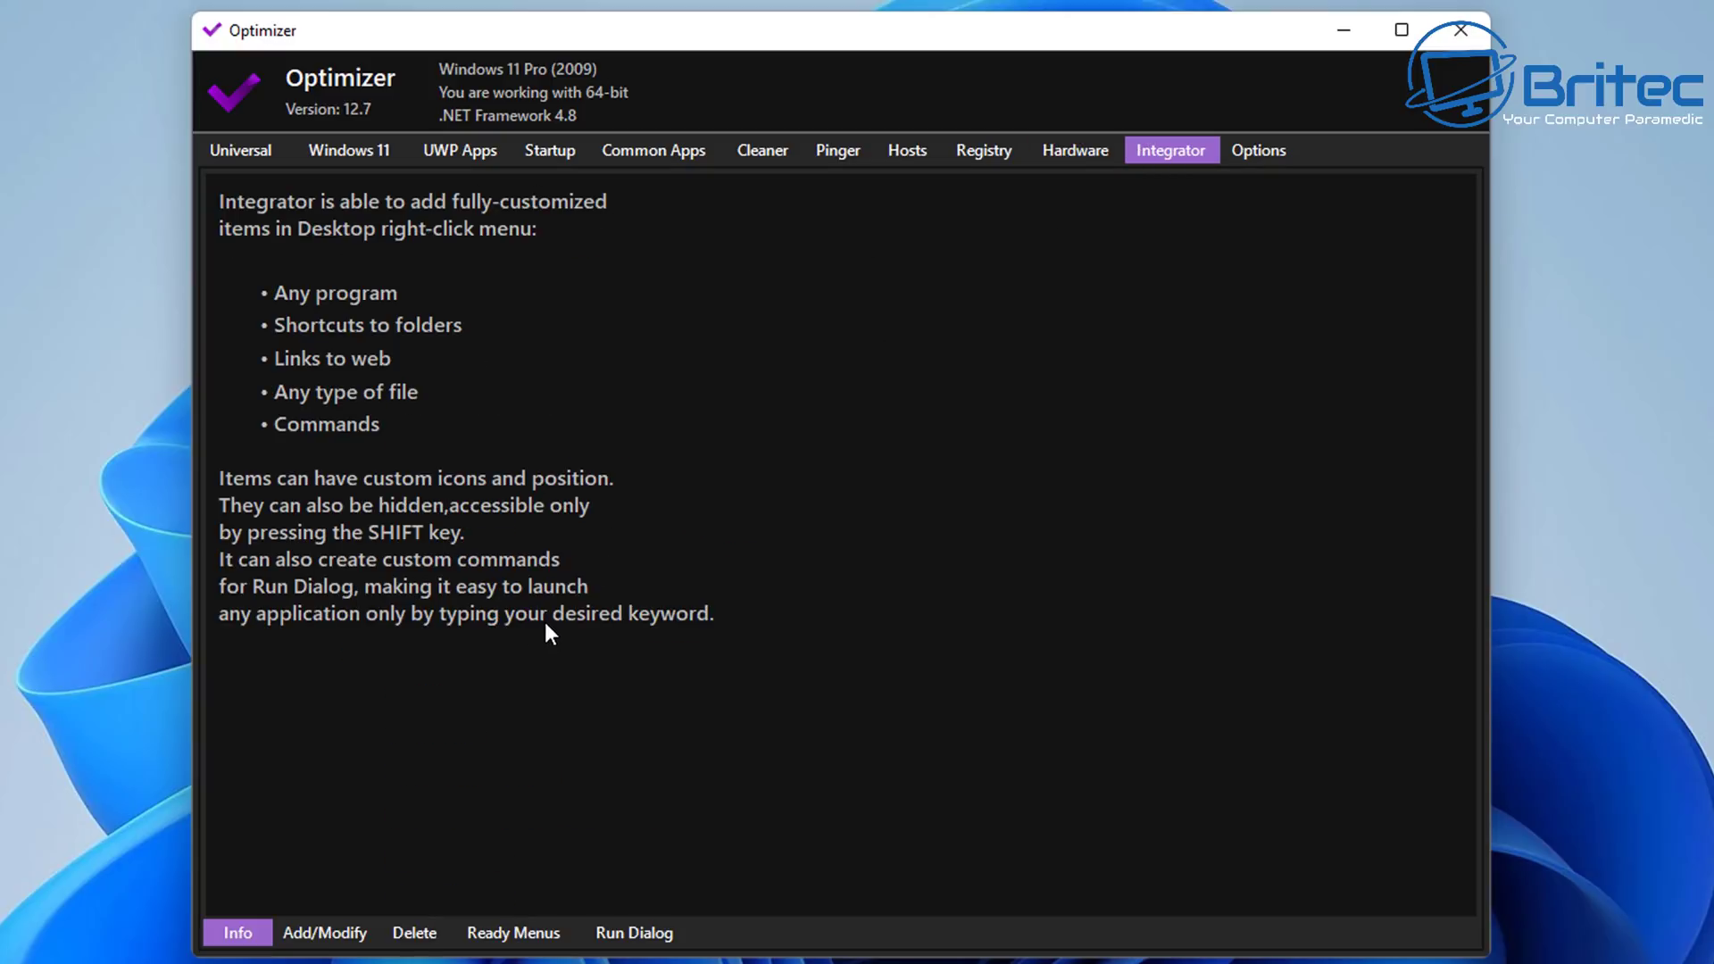
Browse Integrator's Add/Modify, Delete, Ready Menus and Run Dialog pages, then return to Hardware.
{"action": "left_click", "coordinate": [326, 934]}
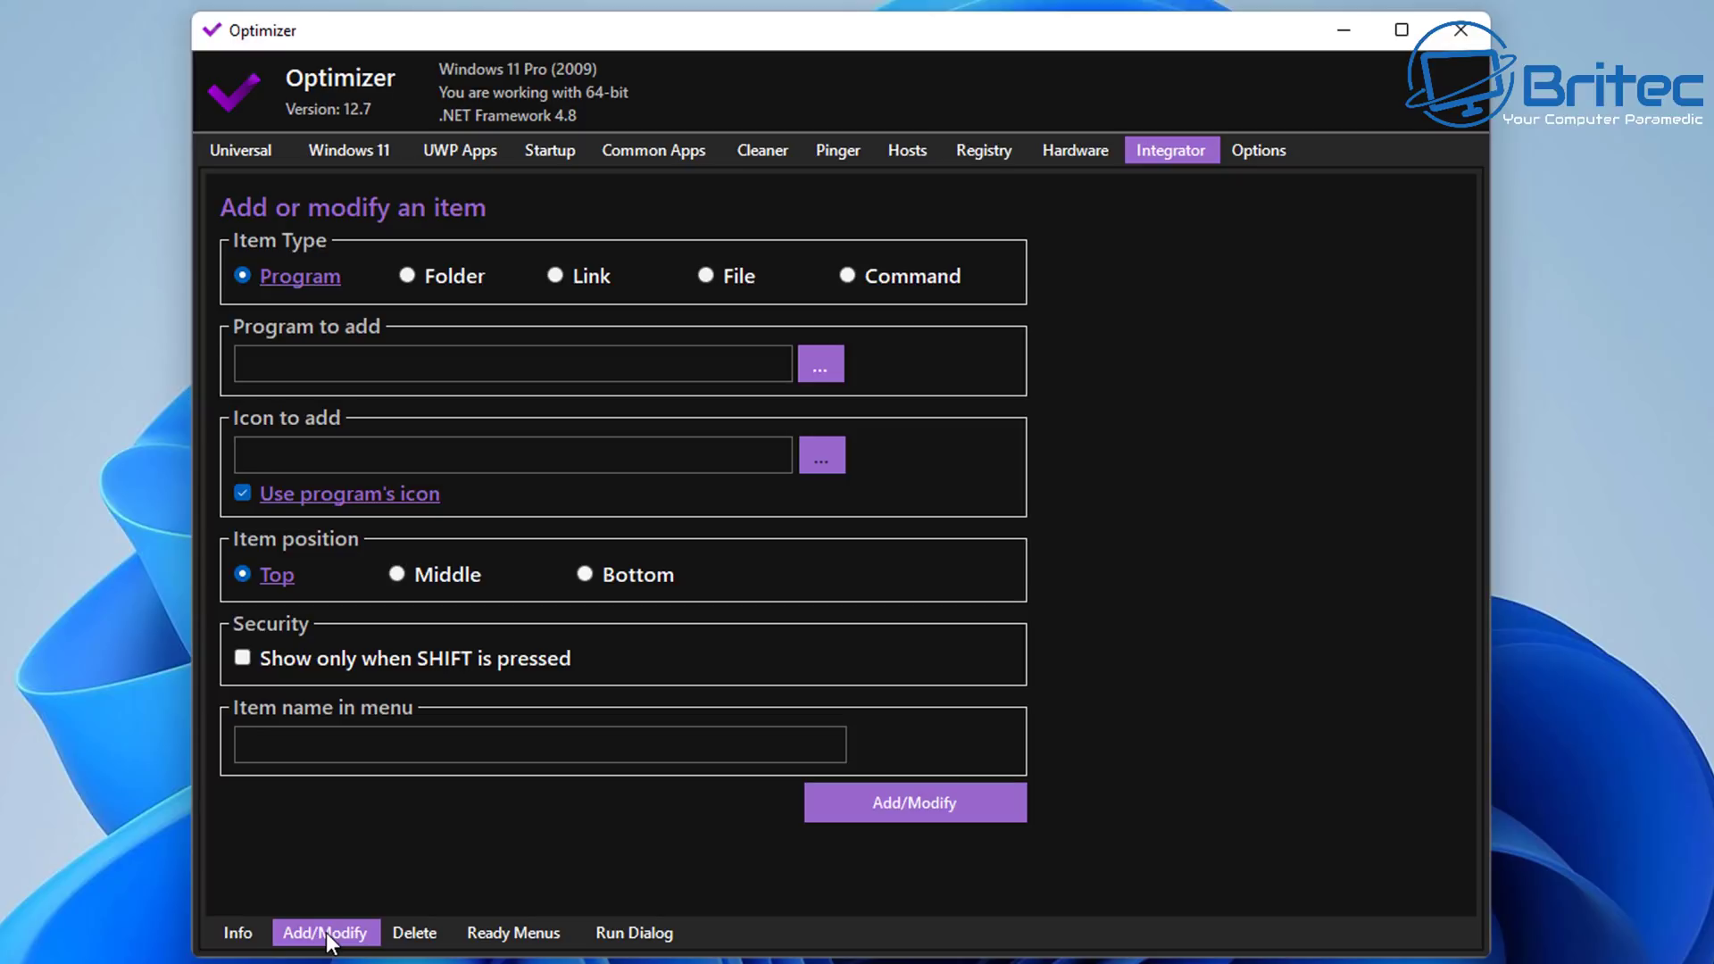
{"action": "left_click", "coordinate": [412, 935]}
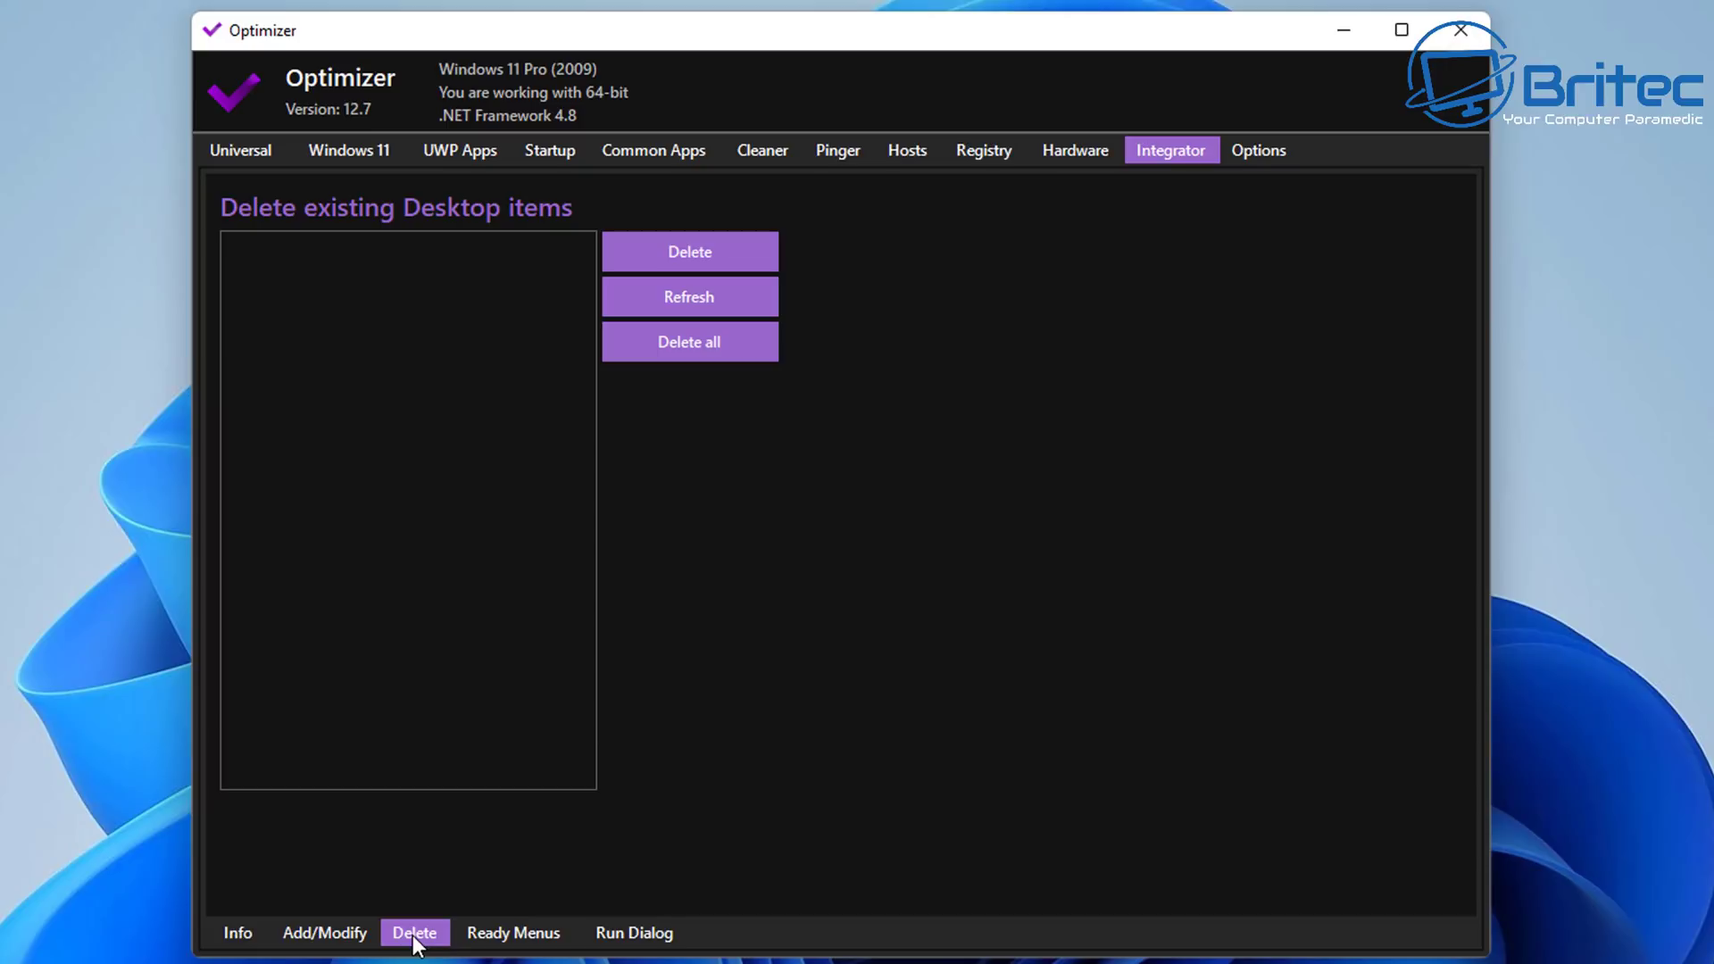
{"action": "left_click", "coordinate": [483, 932]}
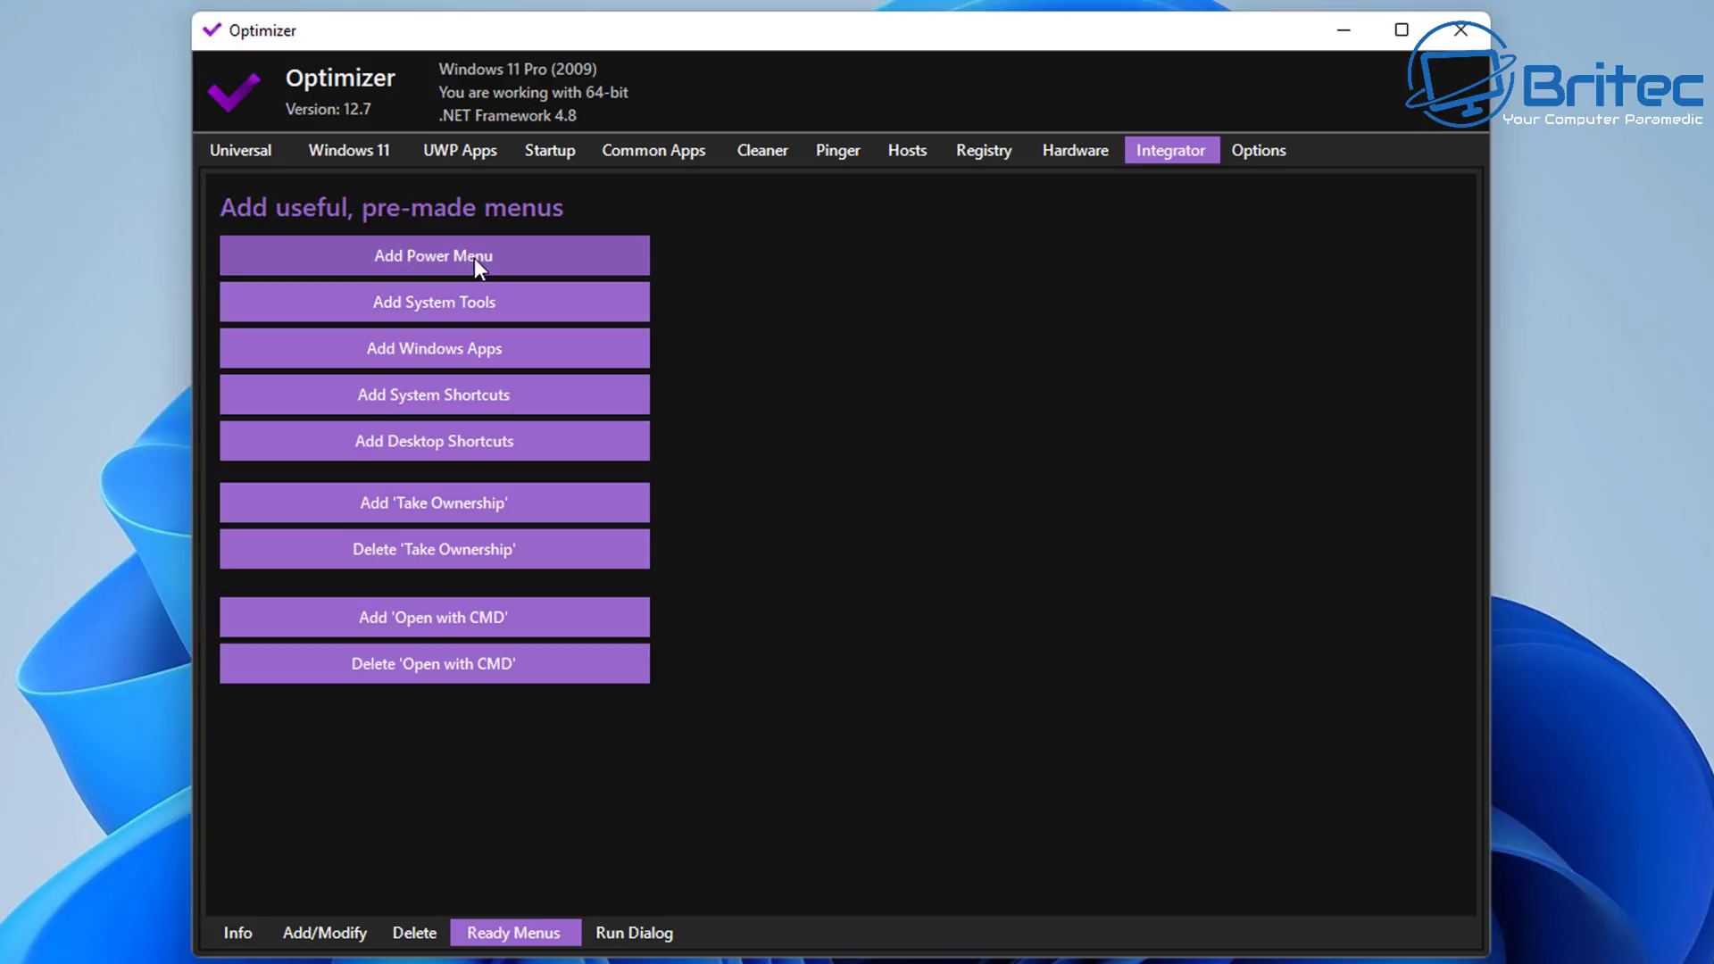
{"action": "left_click", "coordinate": [628, 932]}
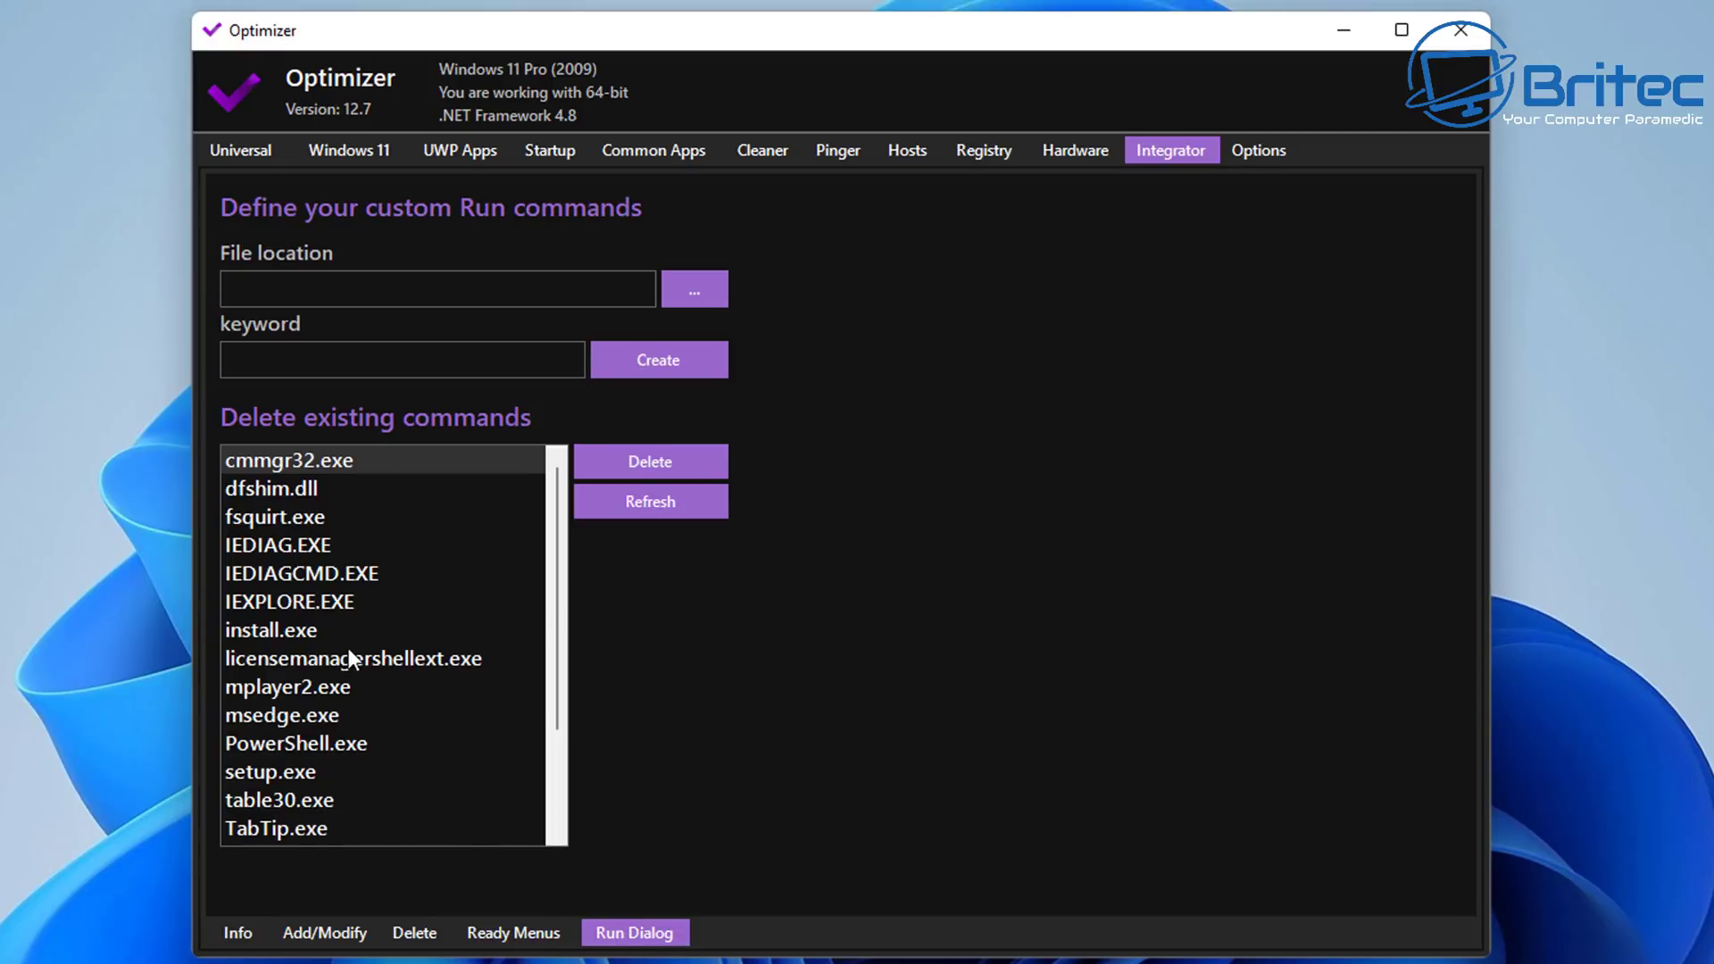
{"action": "scroll", "coordinate": [349, 650], "scroll_direction": "down", "scroll_amount": 2}
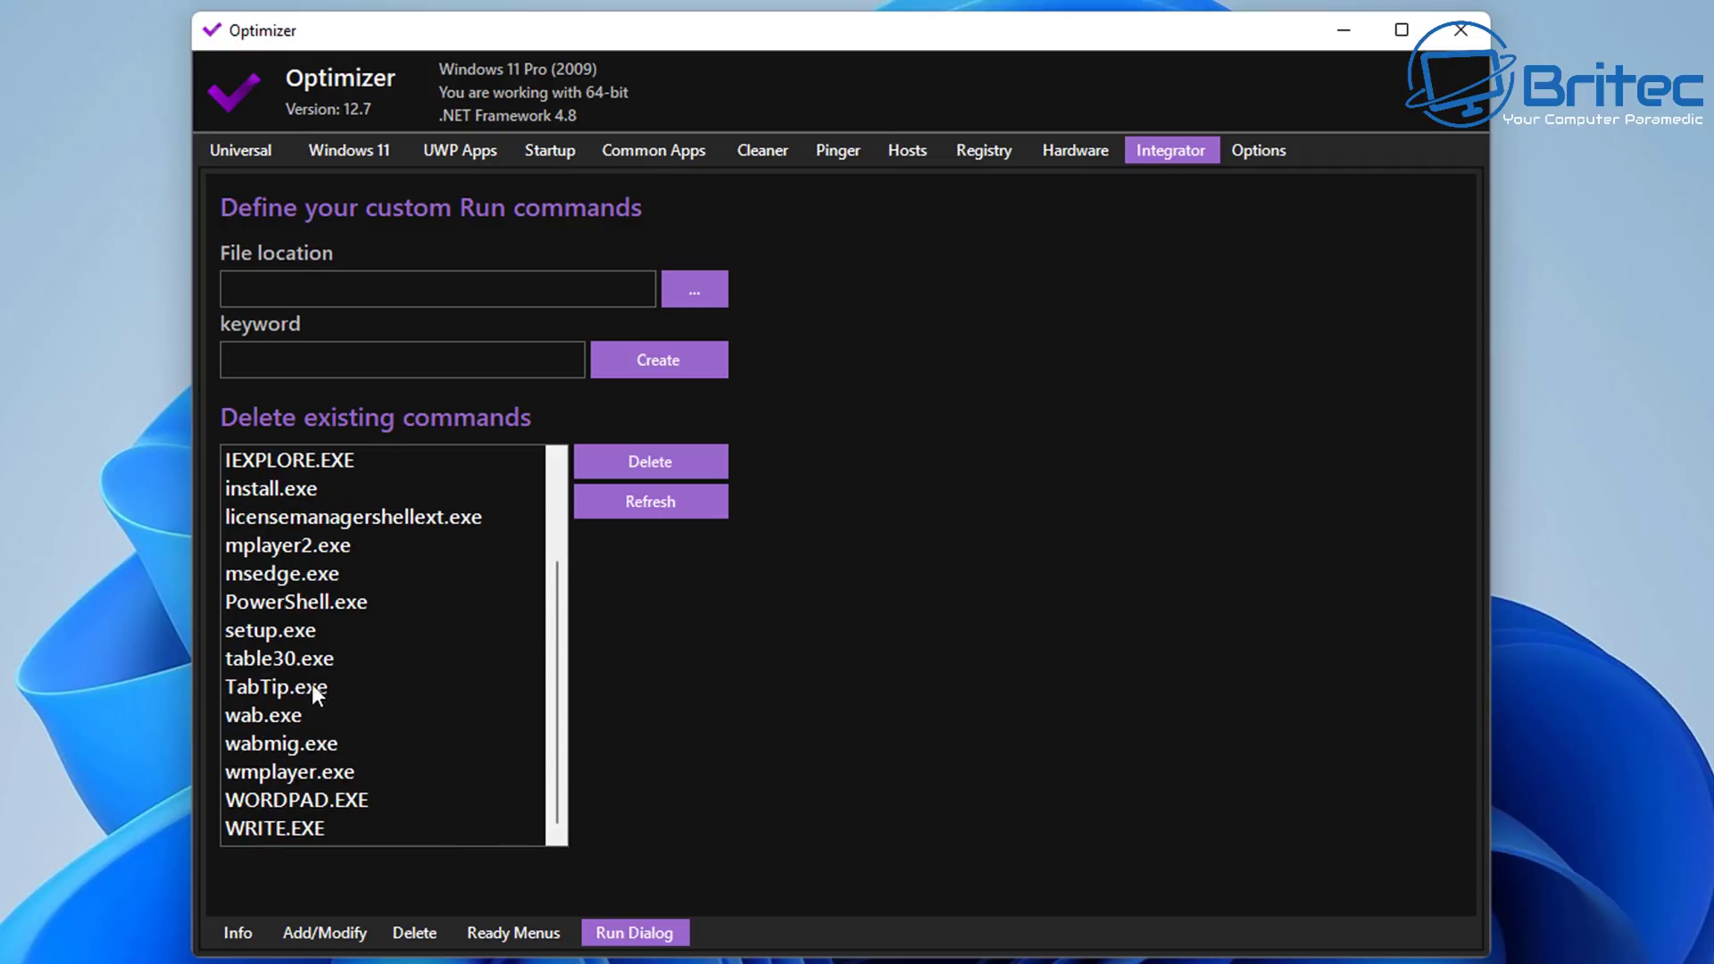
{"action": "scroll", "coordinate": [314, 680], "scroll_direction": "up", "scroll_amount": 2}
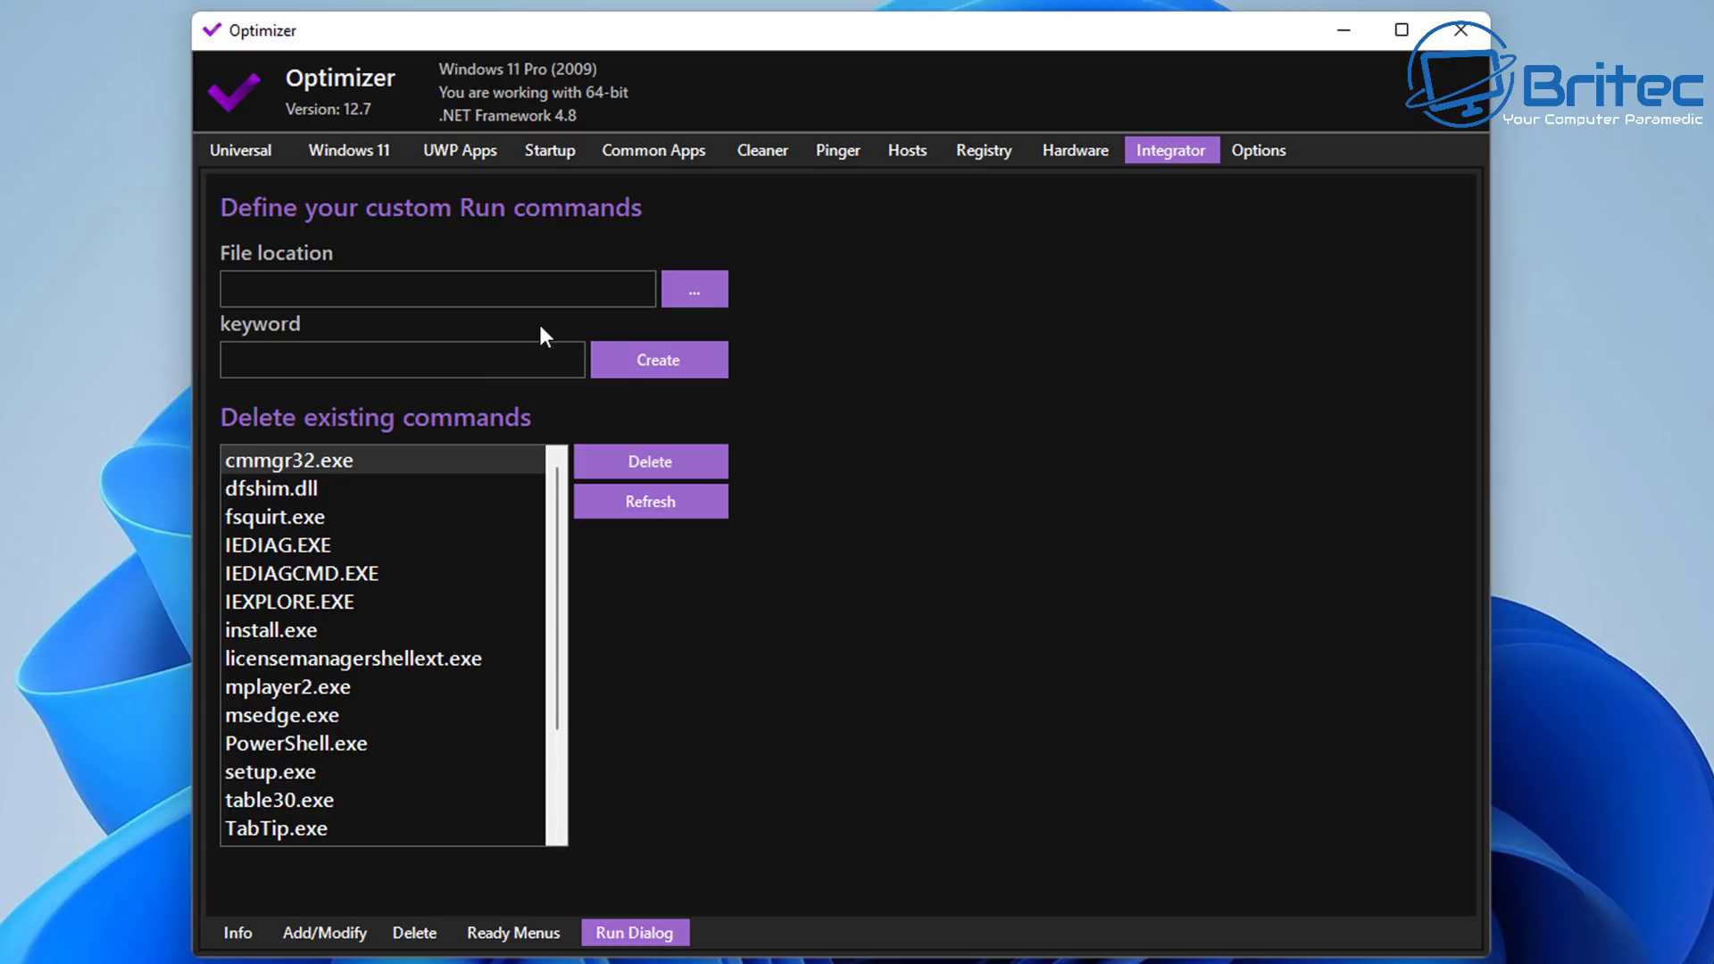
{"action": "left_click", "coordinate": [1076, 151]}
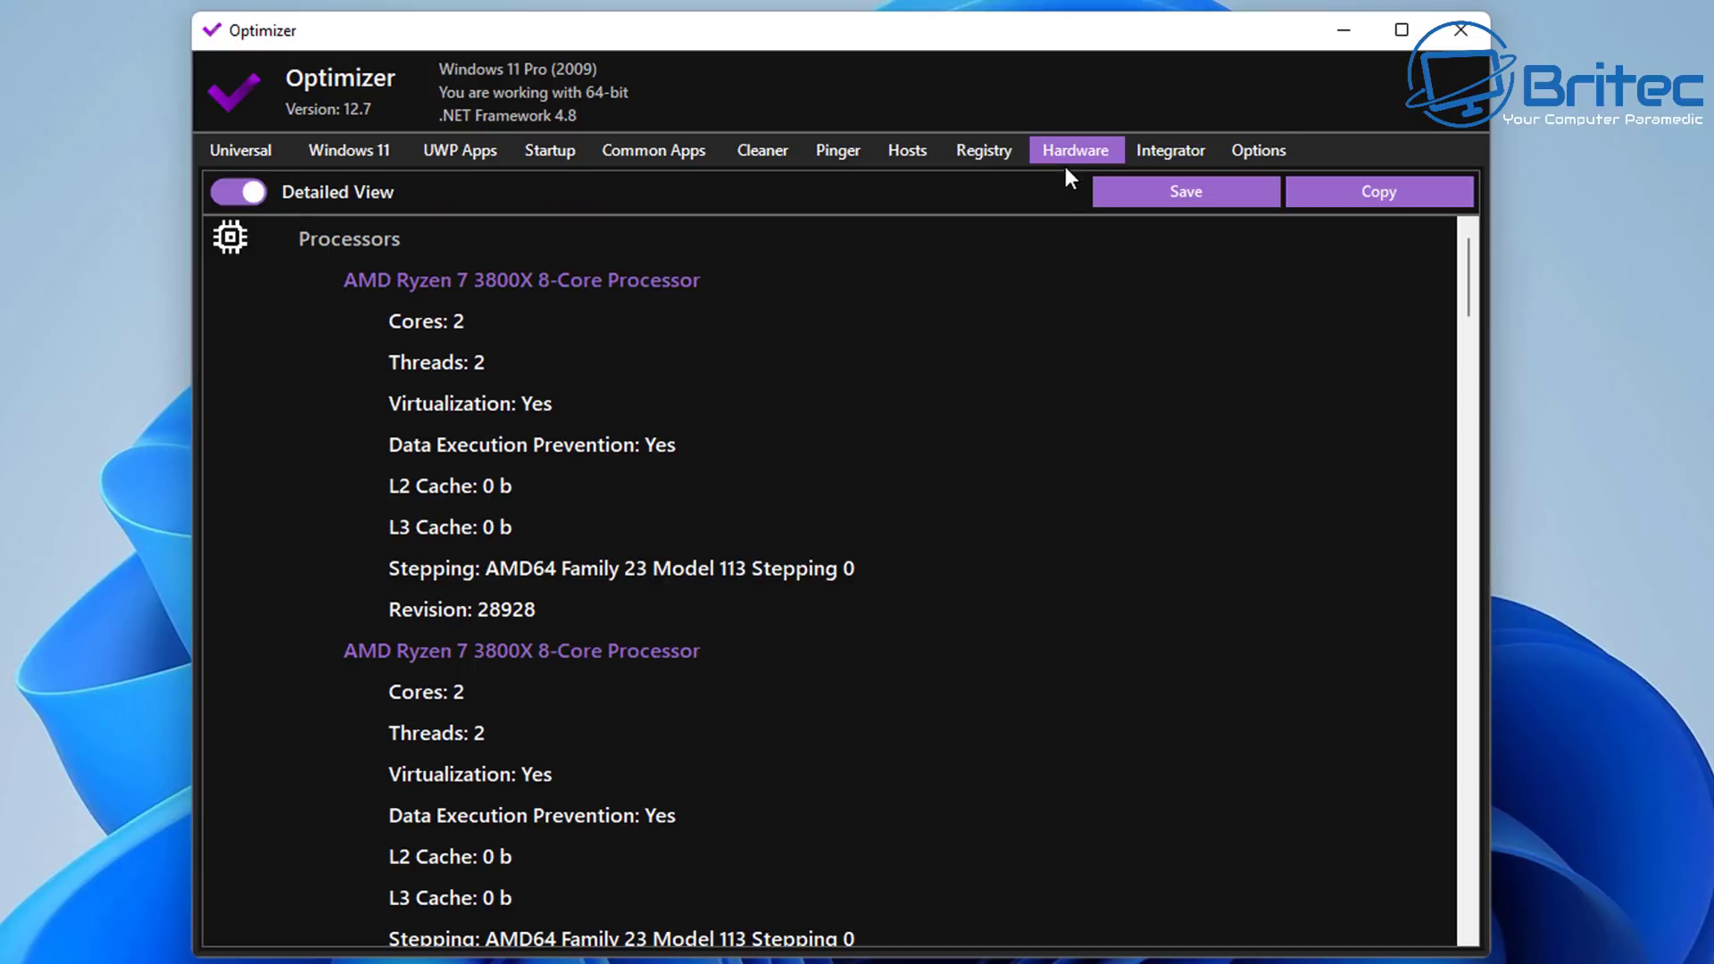
Try the Ruby, Azurite, Amber, Jade and Silver themes in Options, ending on Amethyst.
{"action": "left_click", "coordinate": [1251, 152]}
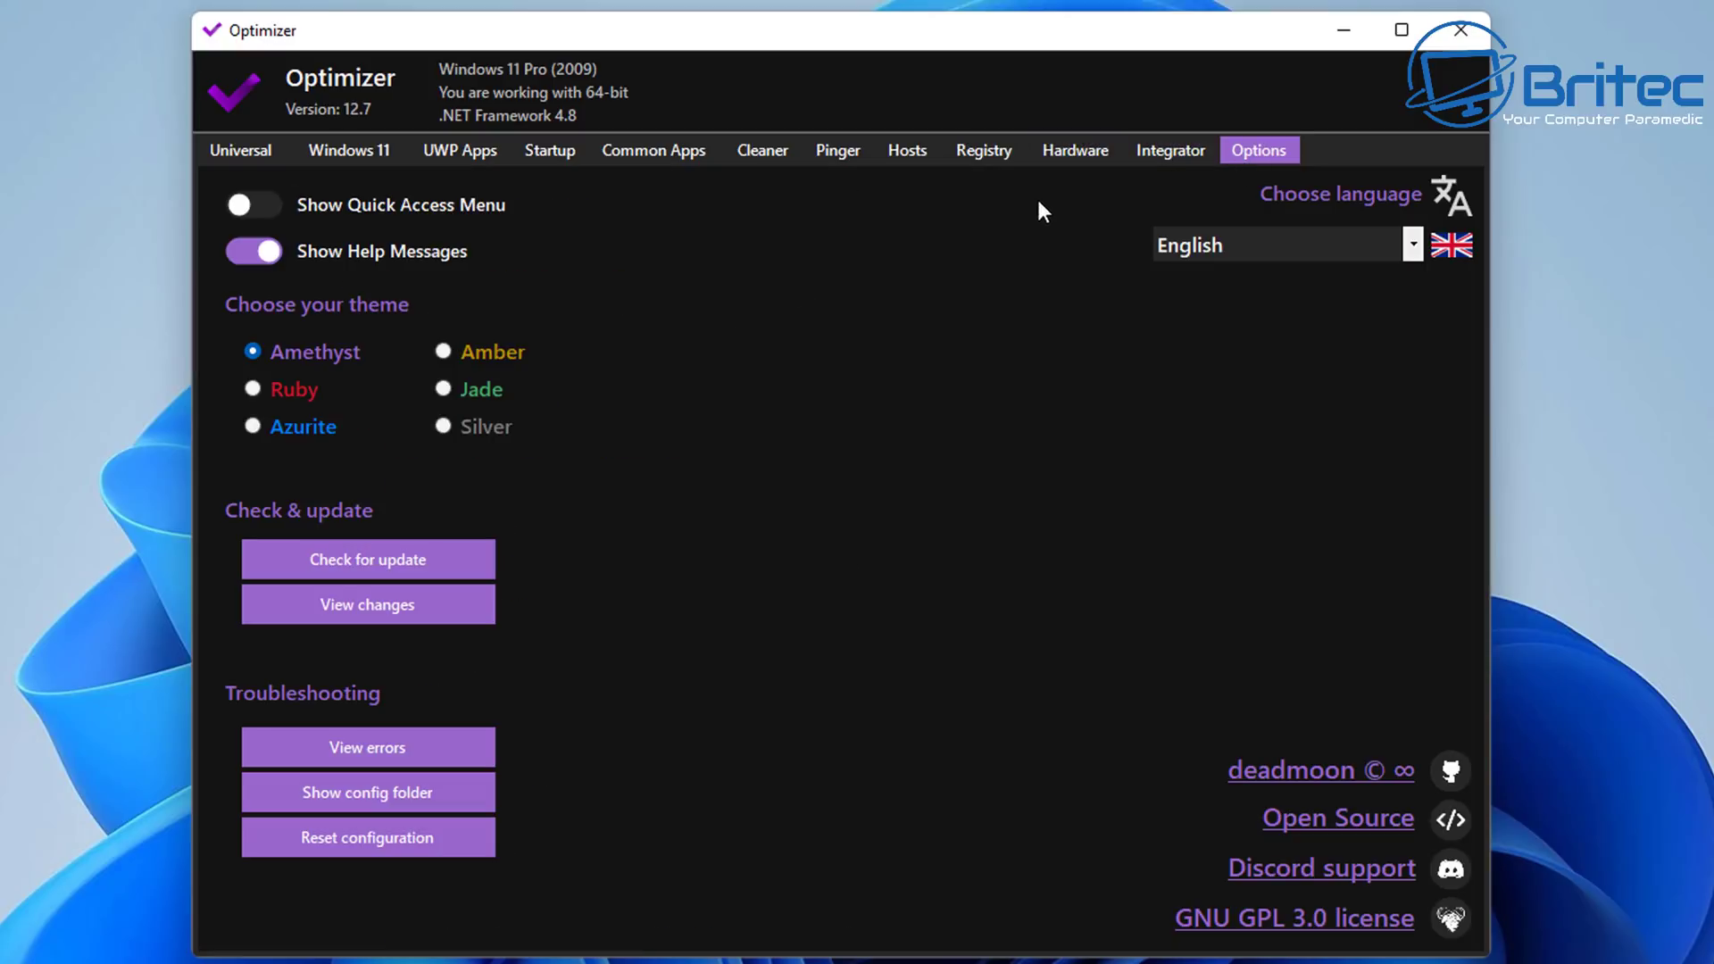
{"action": "left_click", "coordinate": [253, 389]}
{"action": "left_click", "coordinate": [251, 350]}
{"action": "left_click", "coordinate": [251, 428]}
{"action": "left_click", "coordinate": [255, 352]}
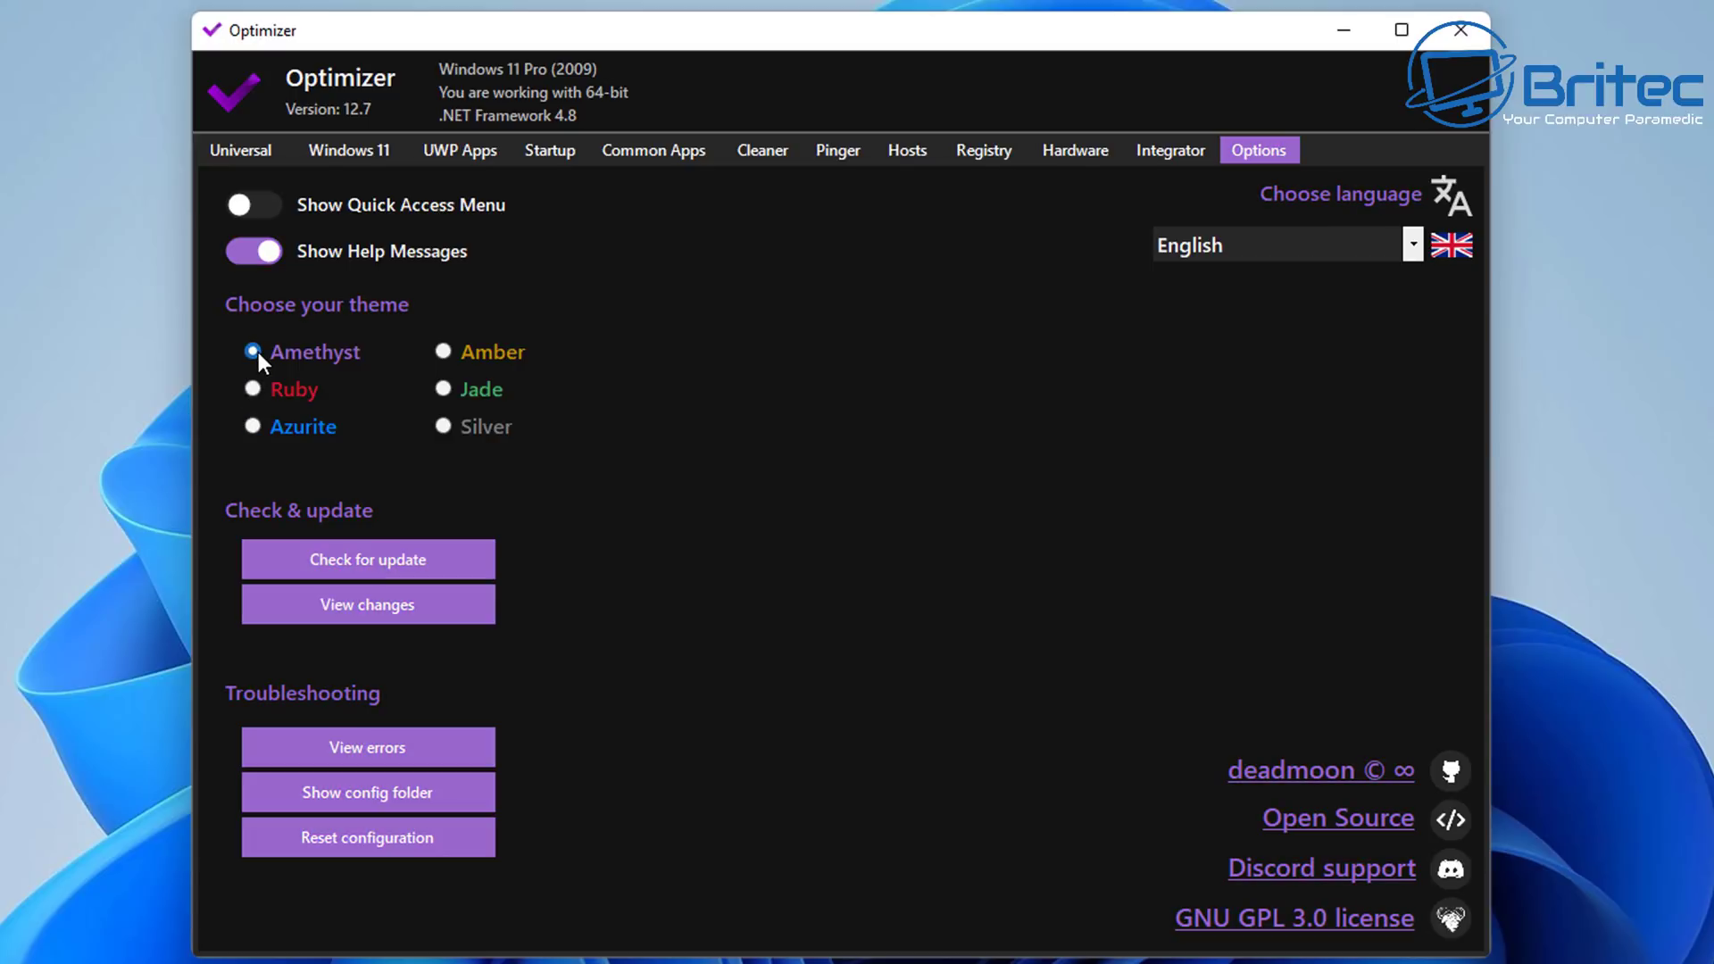
{"action": "left_click", "coordinate": [443, 353]}
{"action": "left_click", "coordinate": [442, 393]}
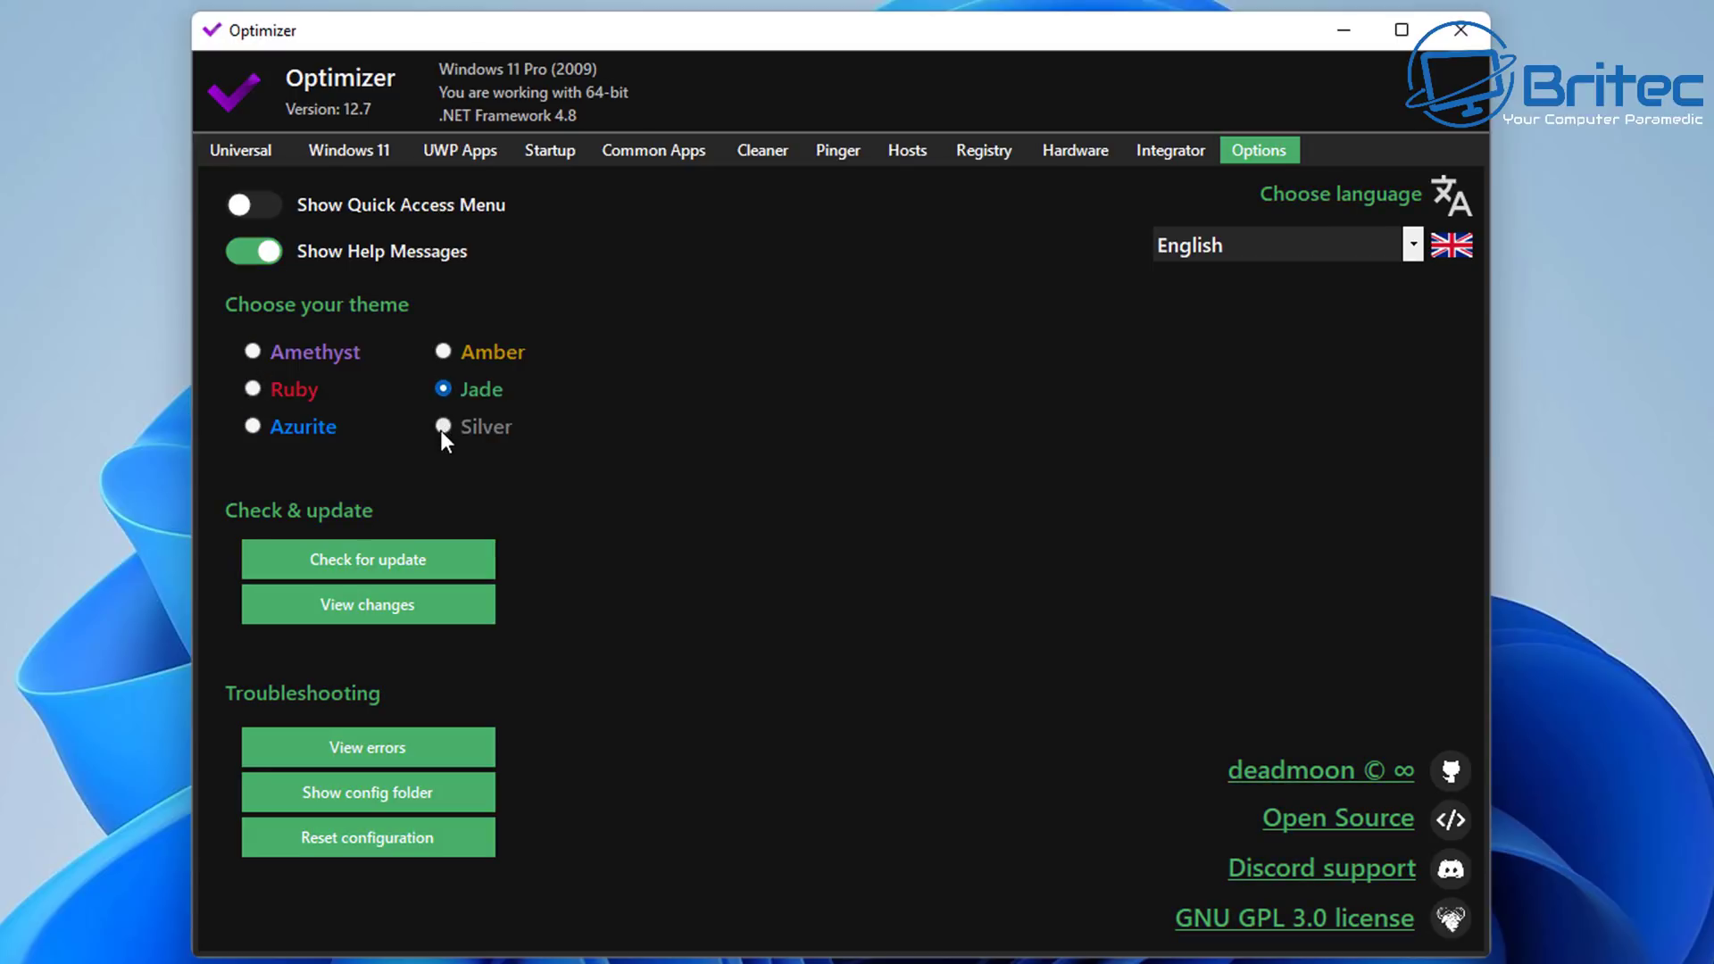
{"action": "left_click", "coordinate": [441, 429]}
{"action": "left_click", "coordinate": [258, 353]}
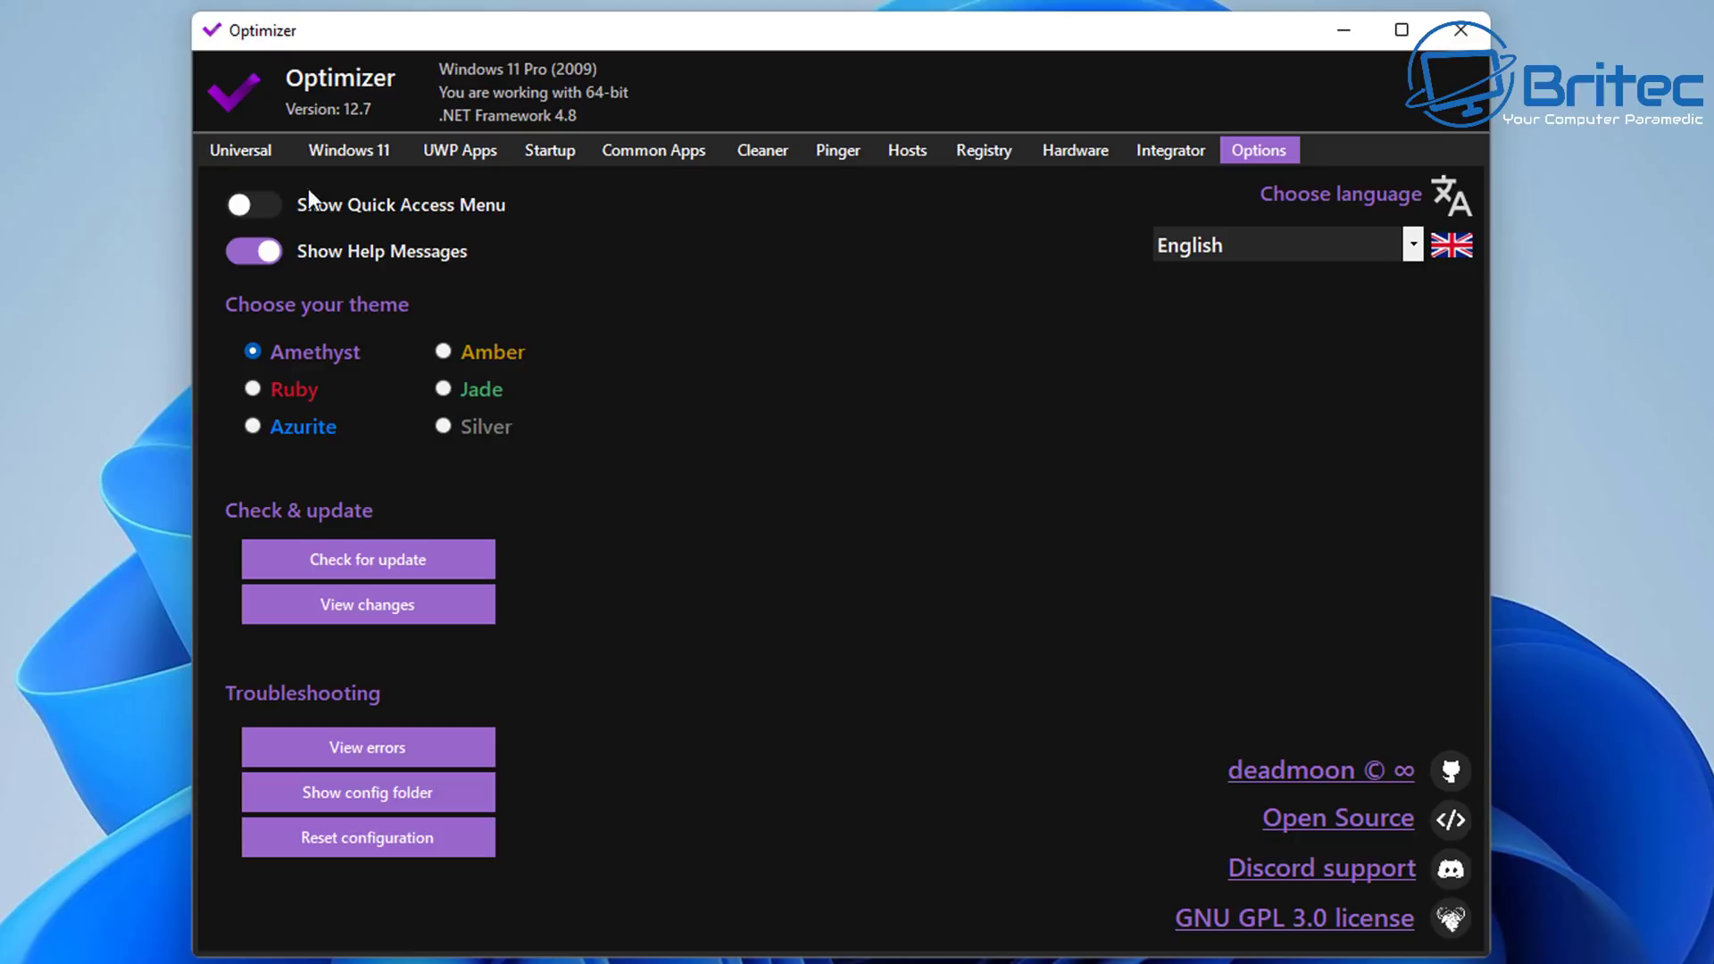
{"action": "left_click", "coordinate": [237, 150]}
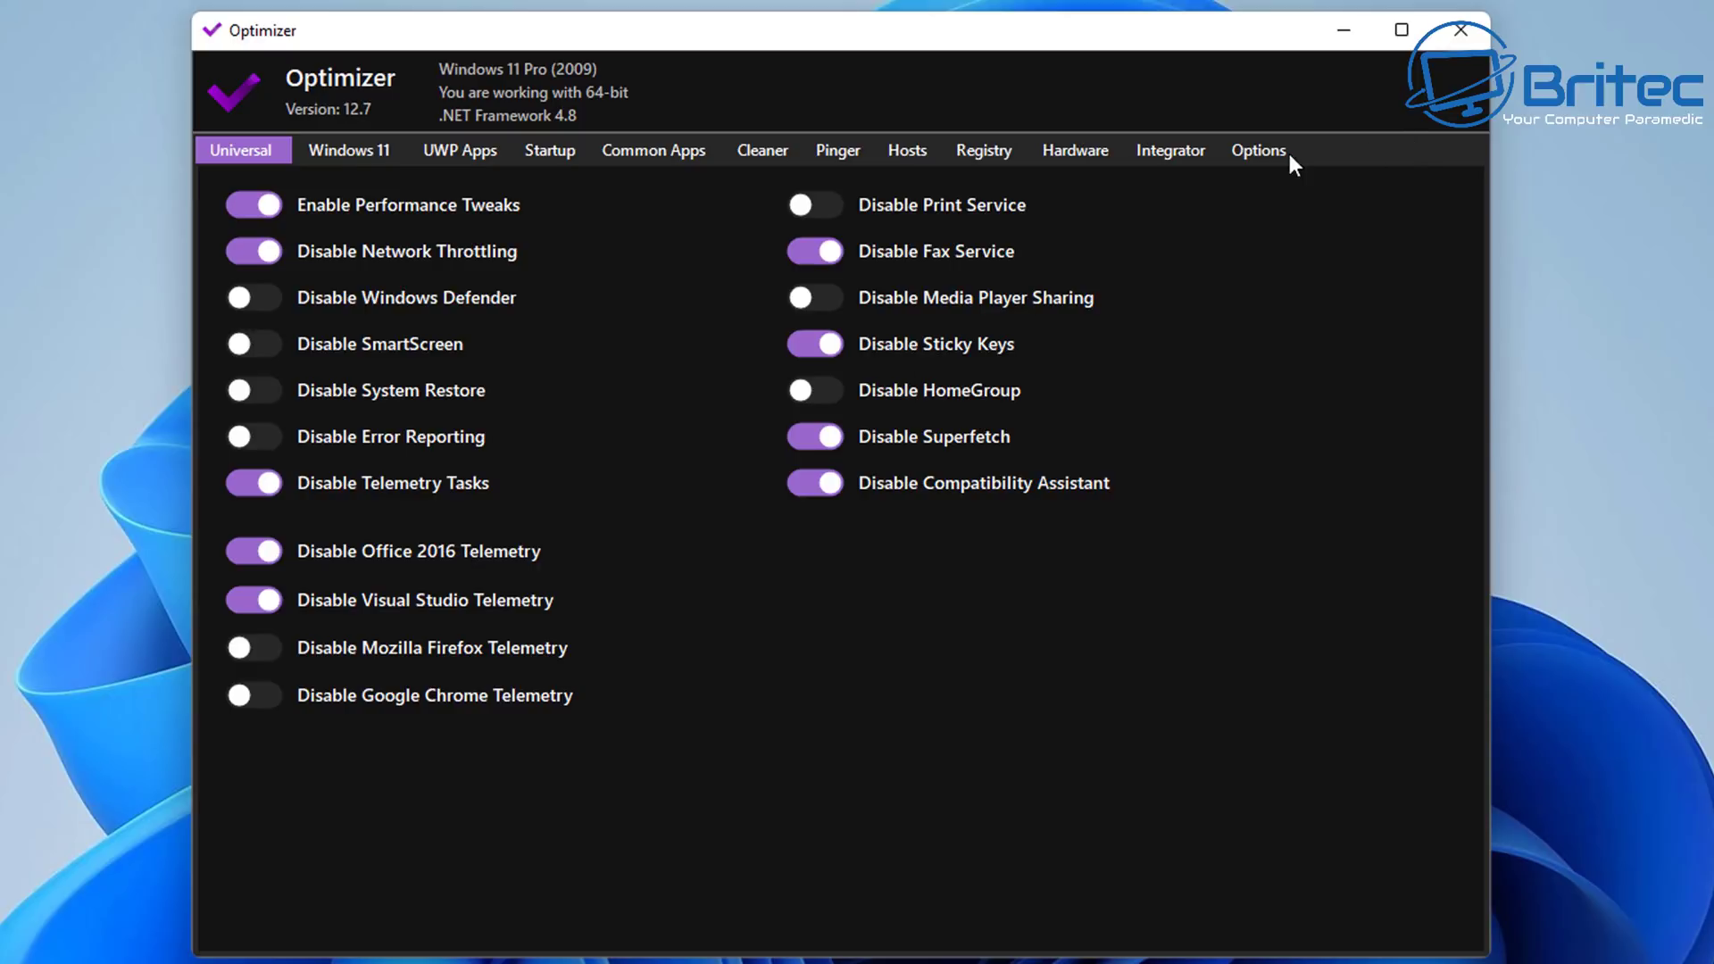
{"action": "left_click", "coordinate": [1262, 154]}
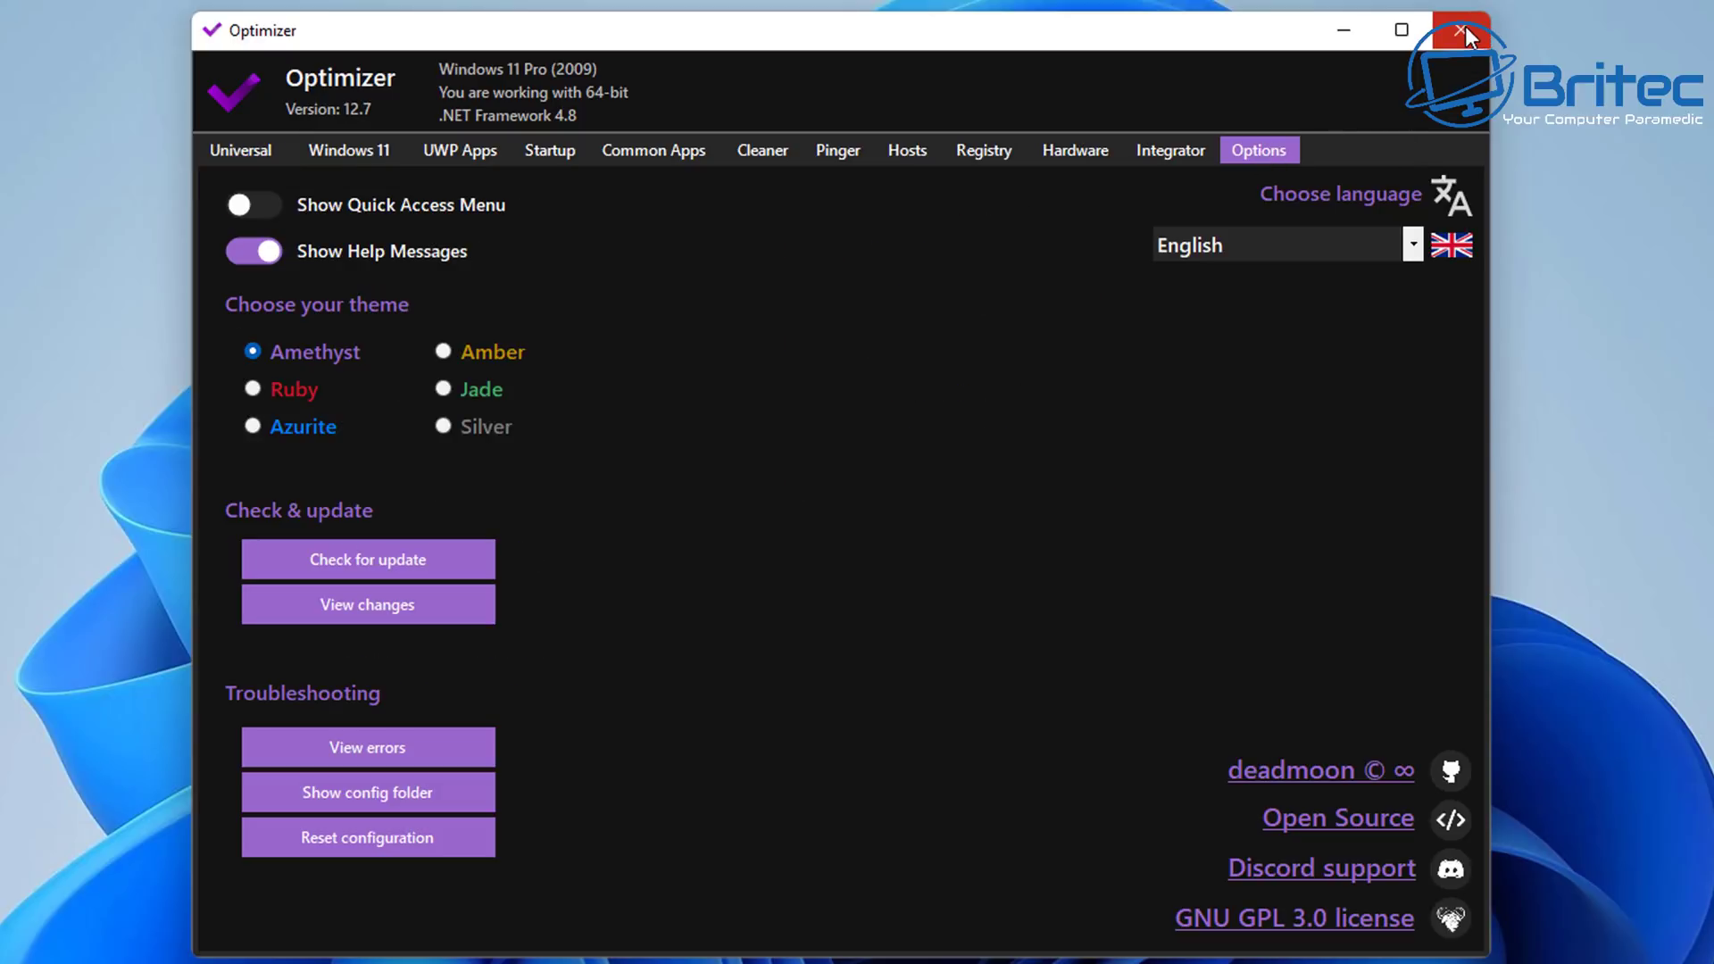